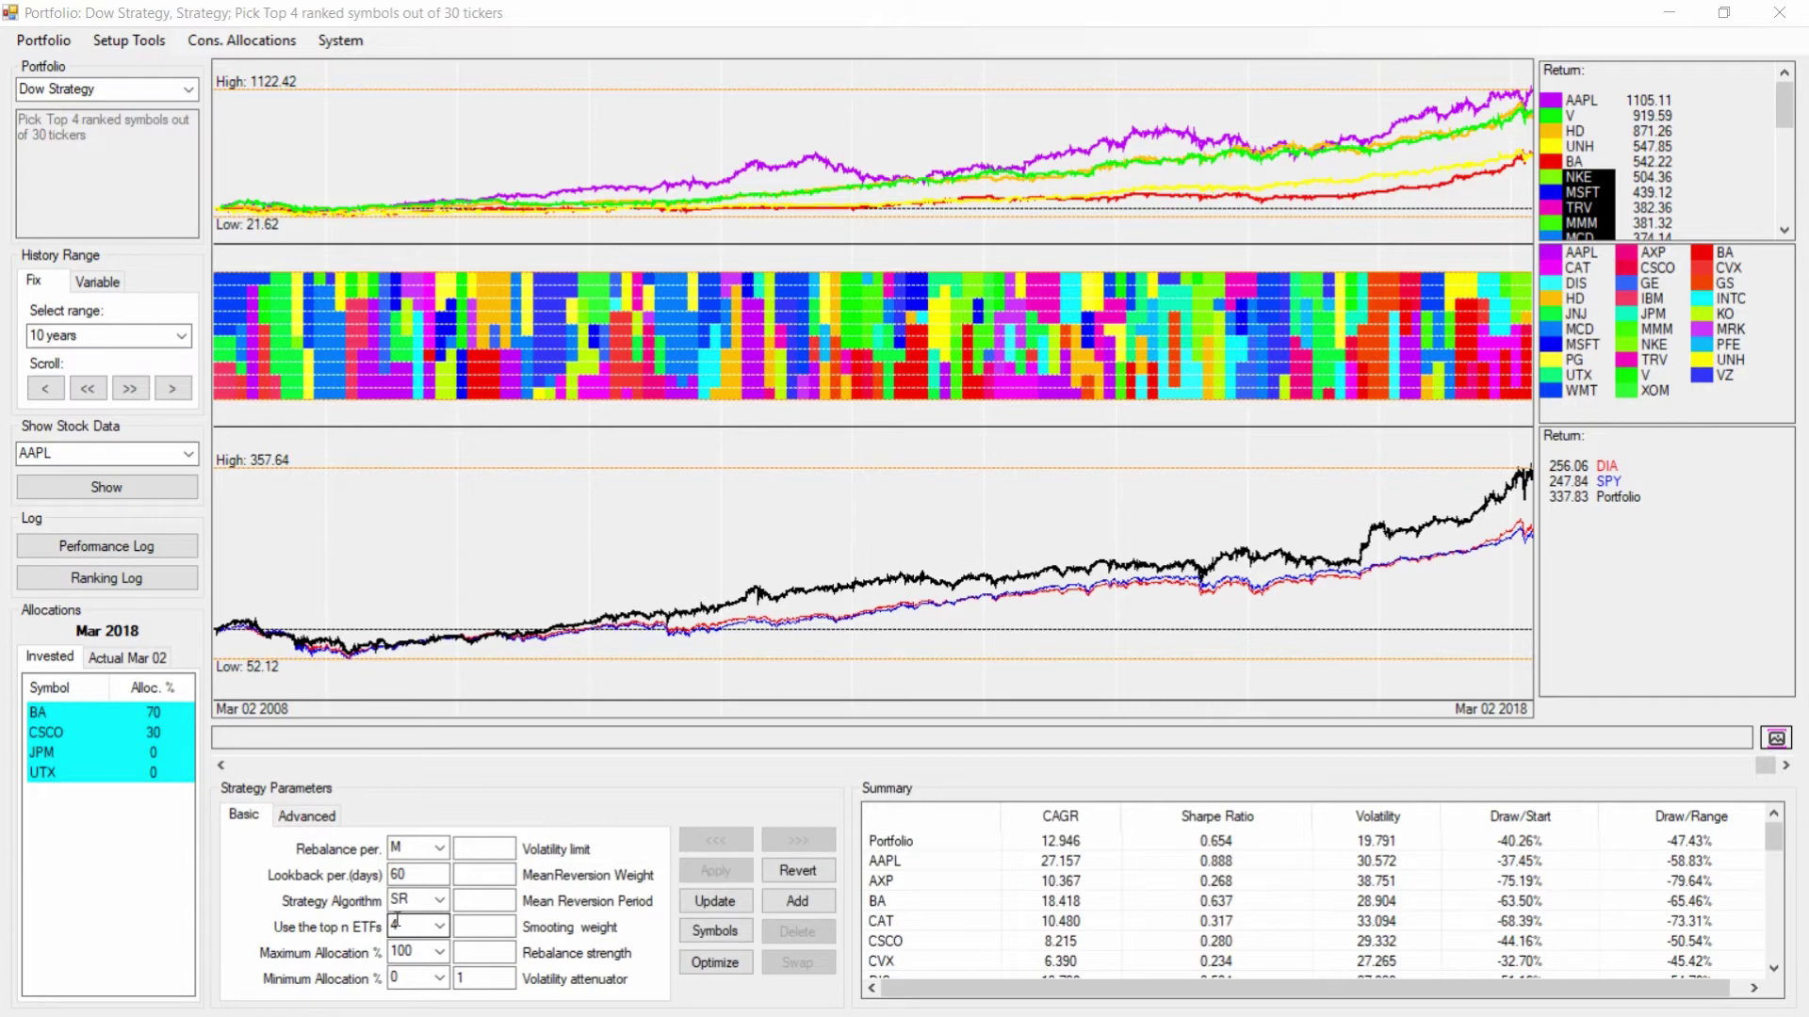
Step: Recalculate the Dow Strategy with the strategy algorithm set to SRE
left_click(492, 980)
left_click(410, 881)
left_click(440, 902)
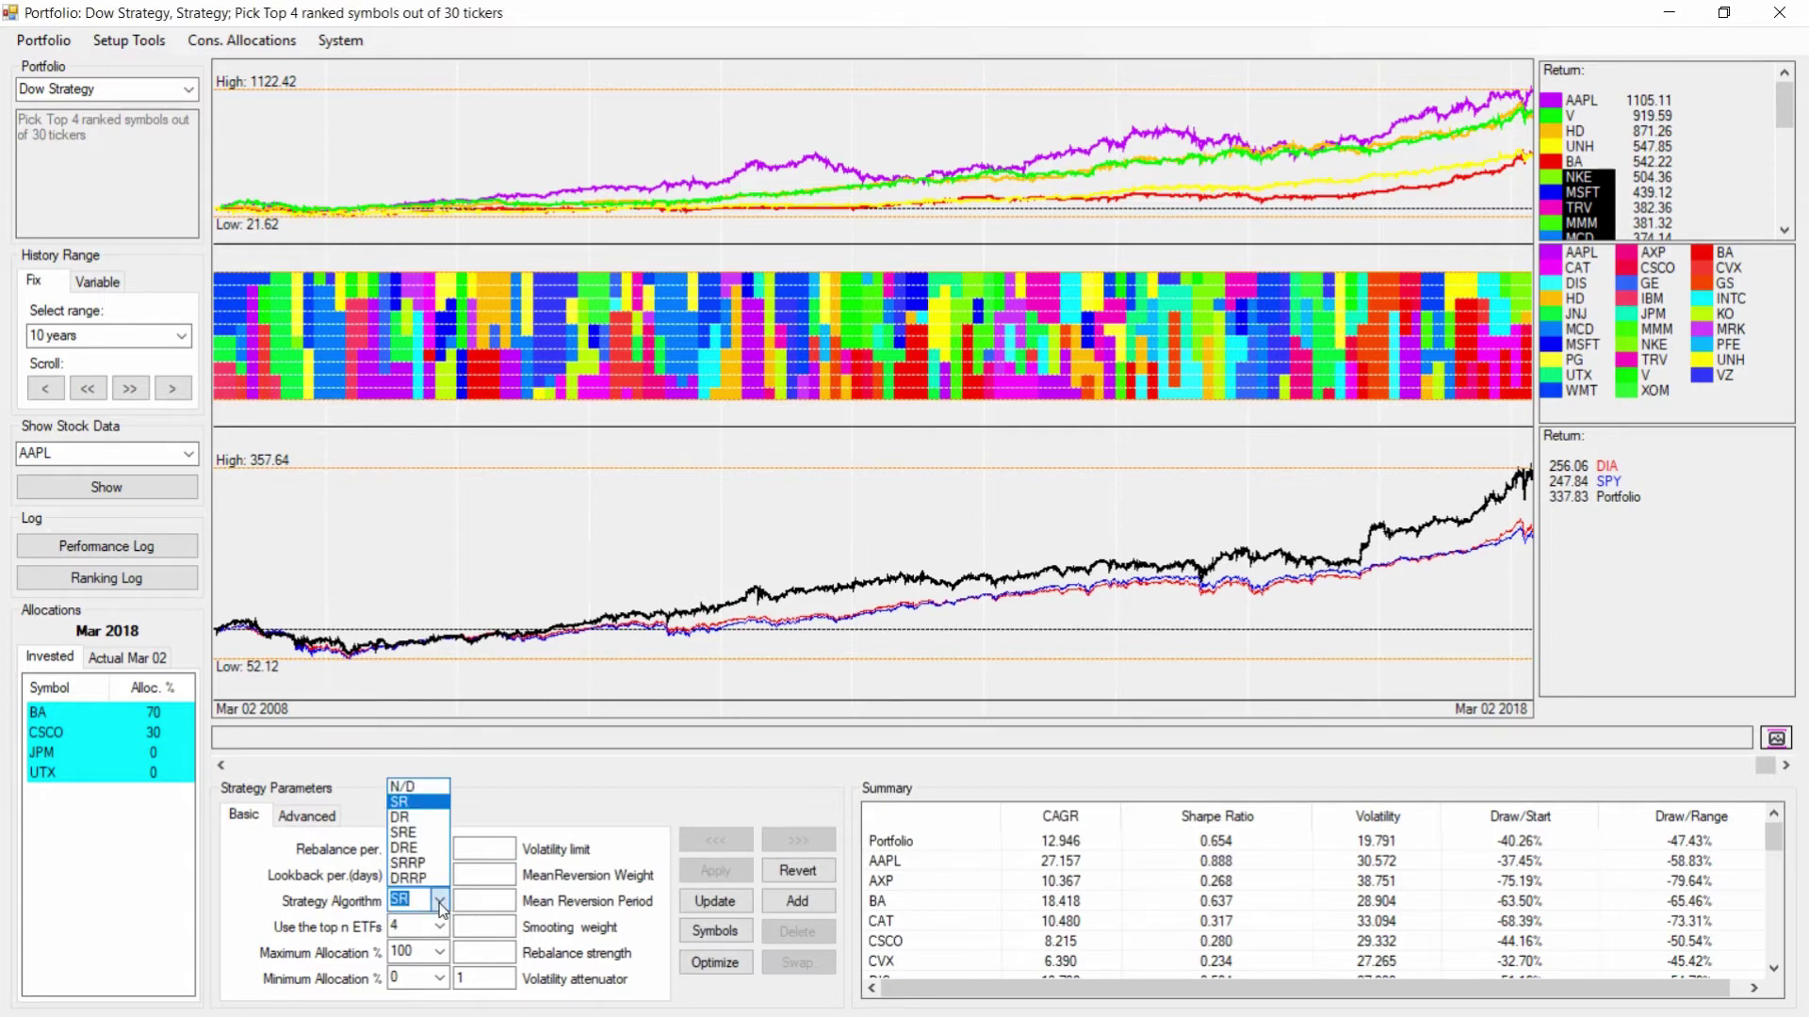
left_click(417, 835)
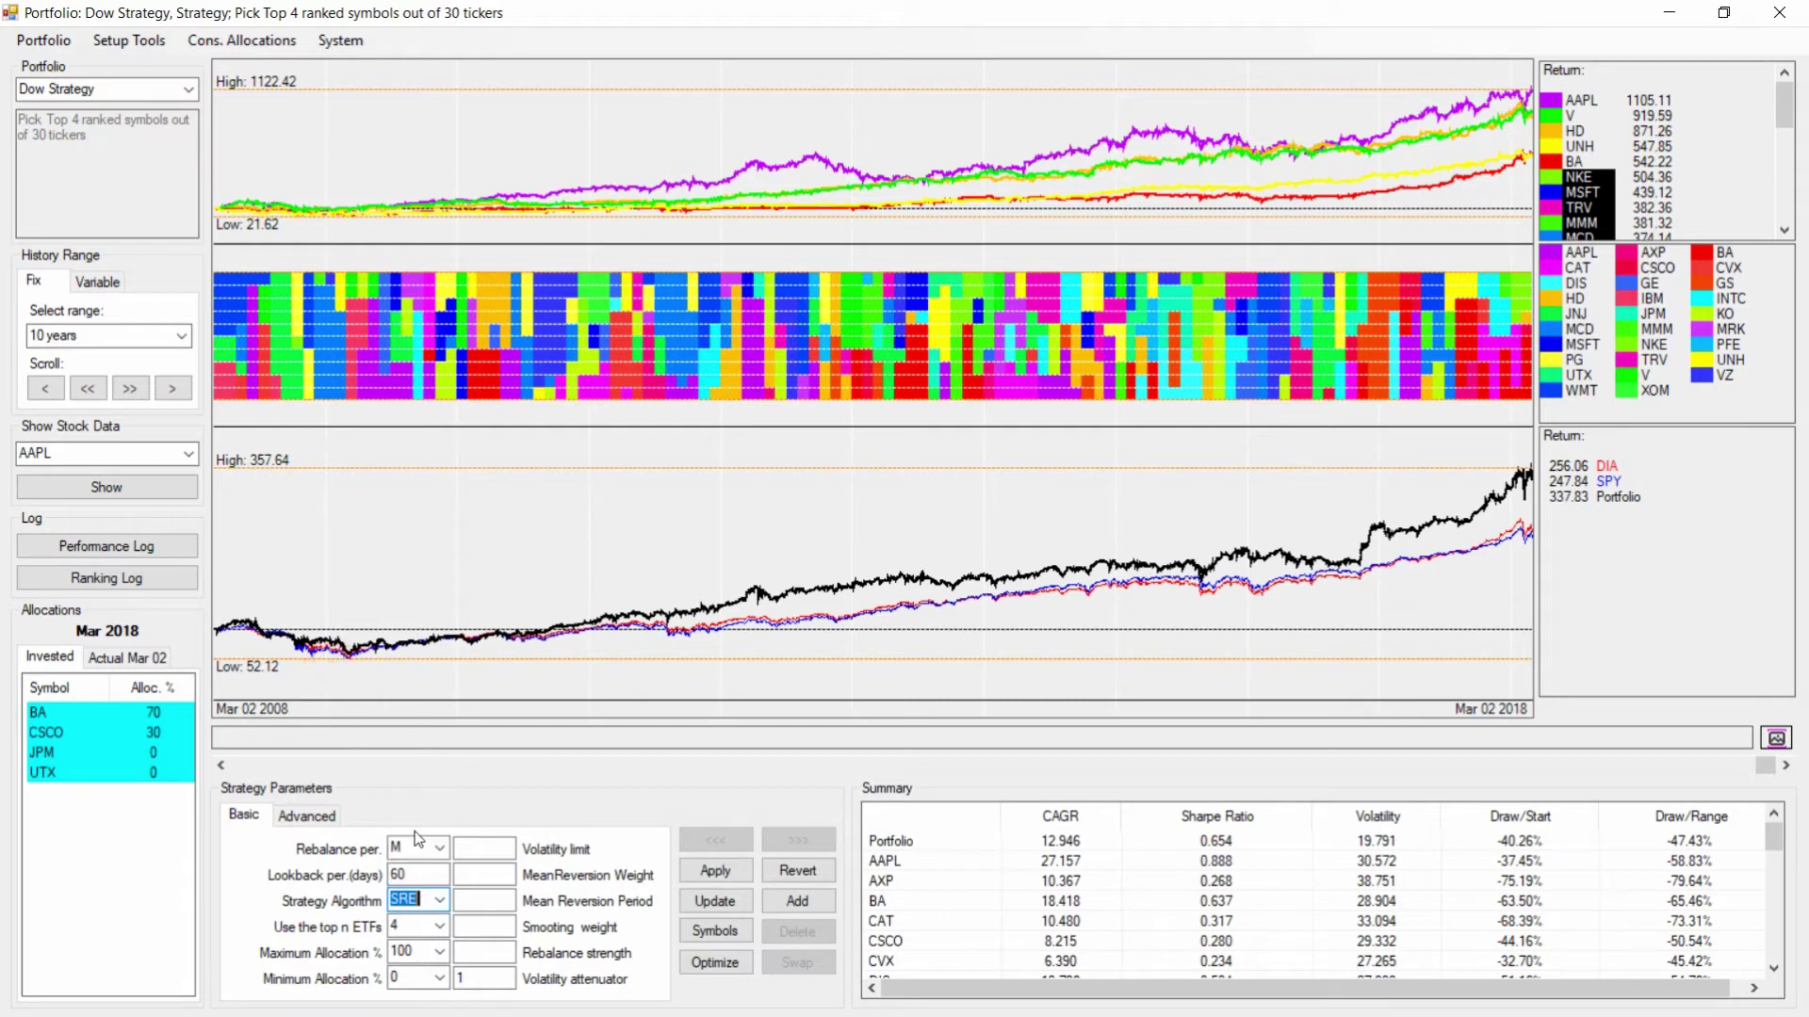
left_click(704, 873)
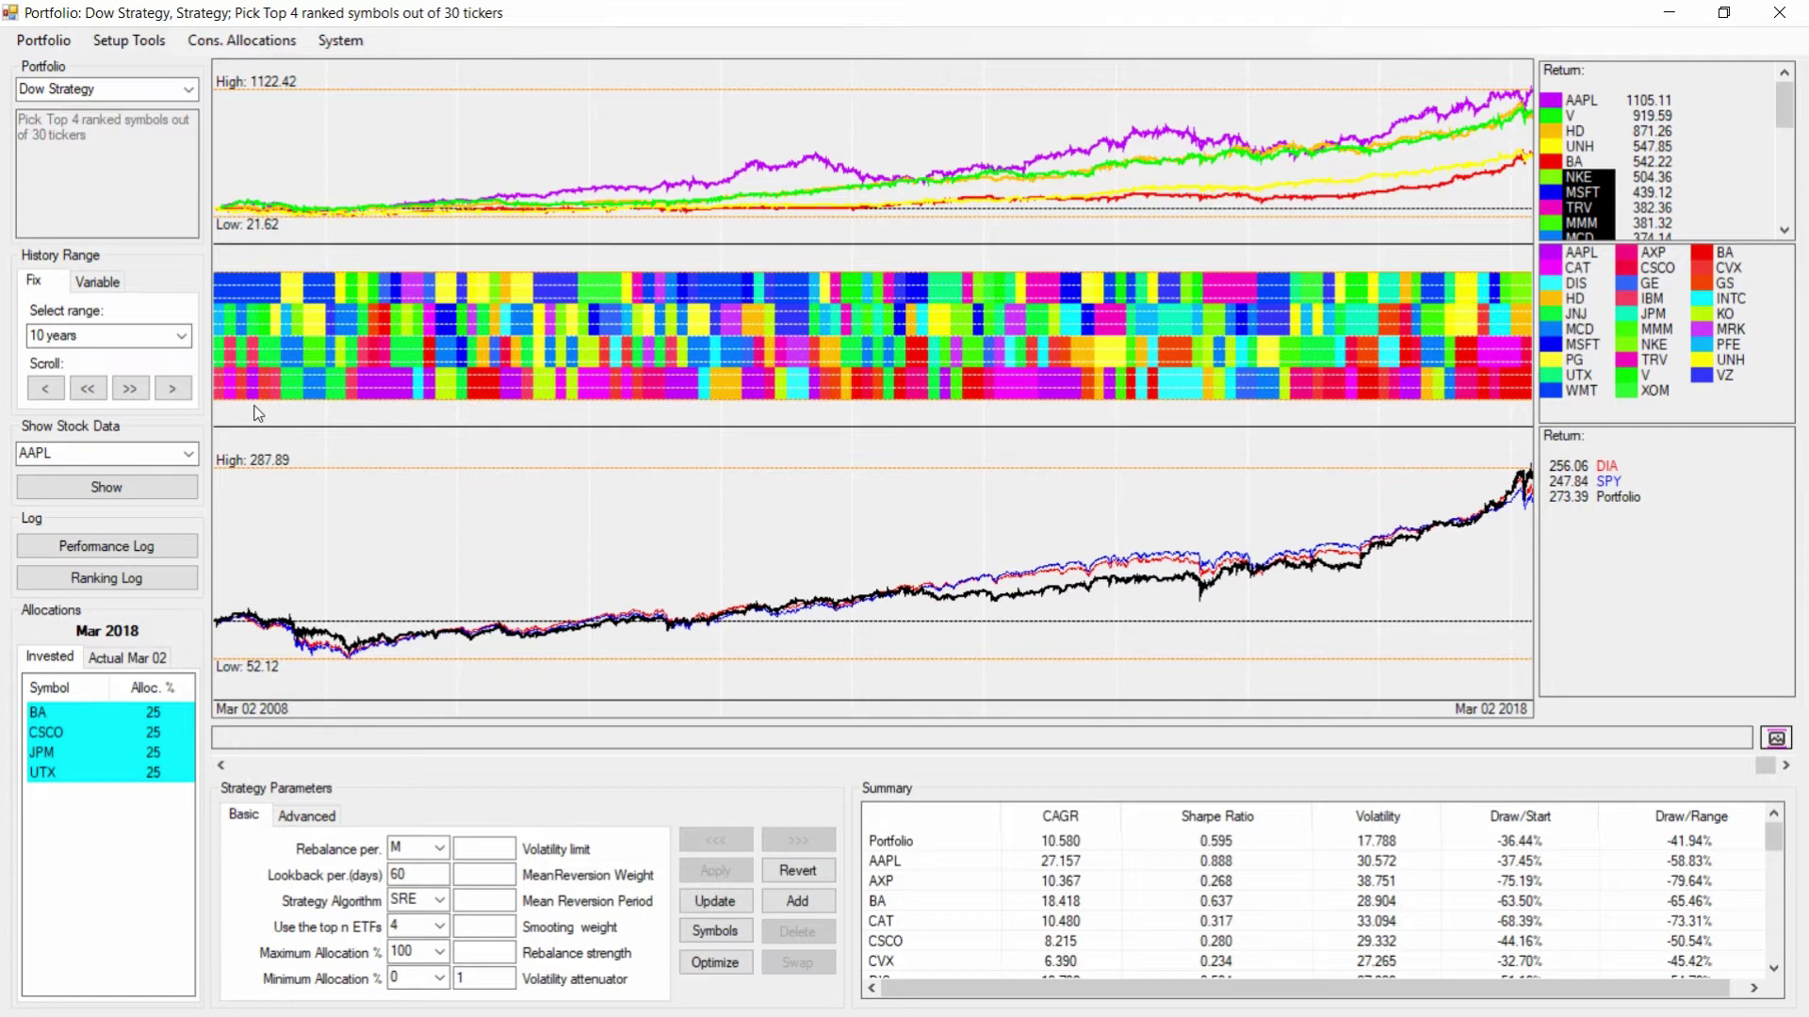
Step: Switch the strategy algorithm to SRRP and apply it to the Dow Strategy backtest
left_click(439, 902)
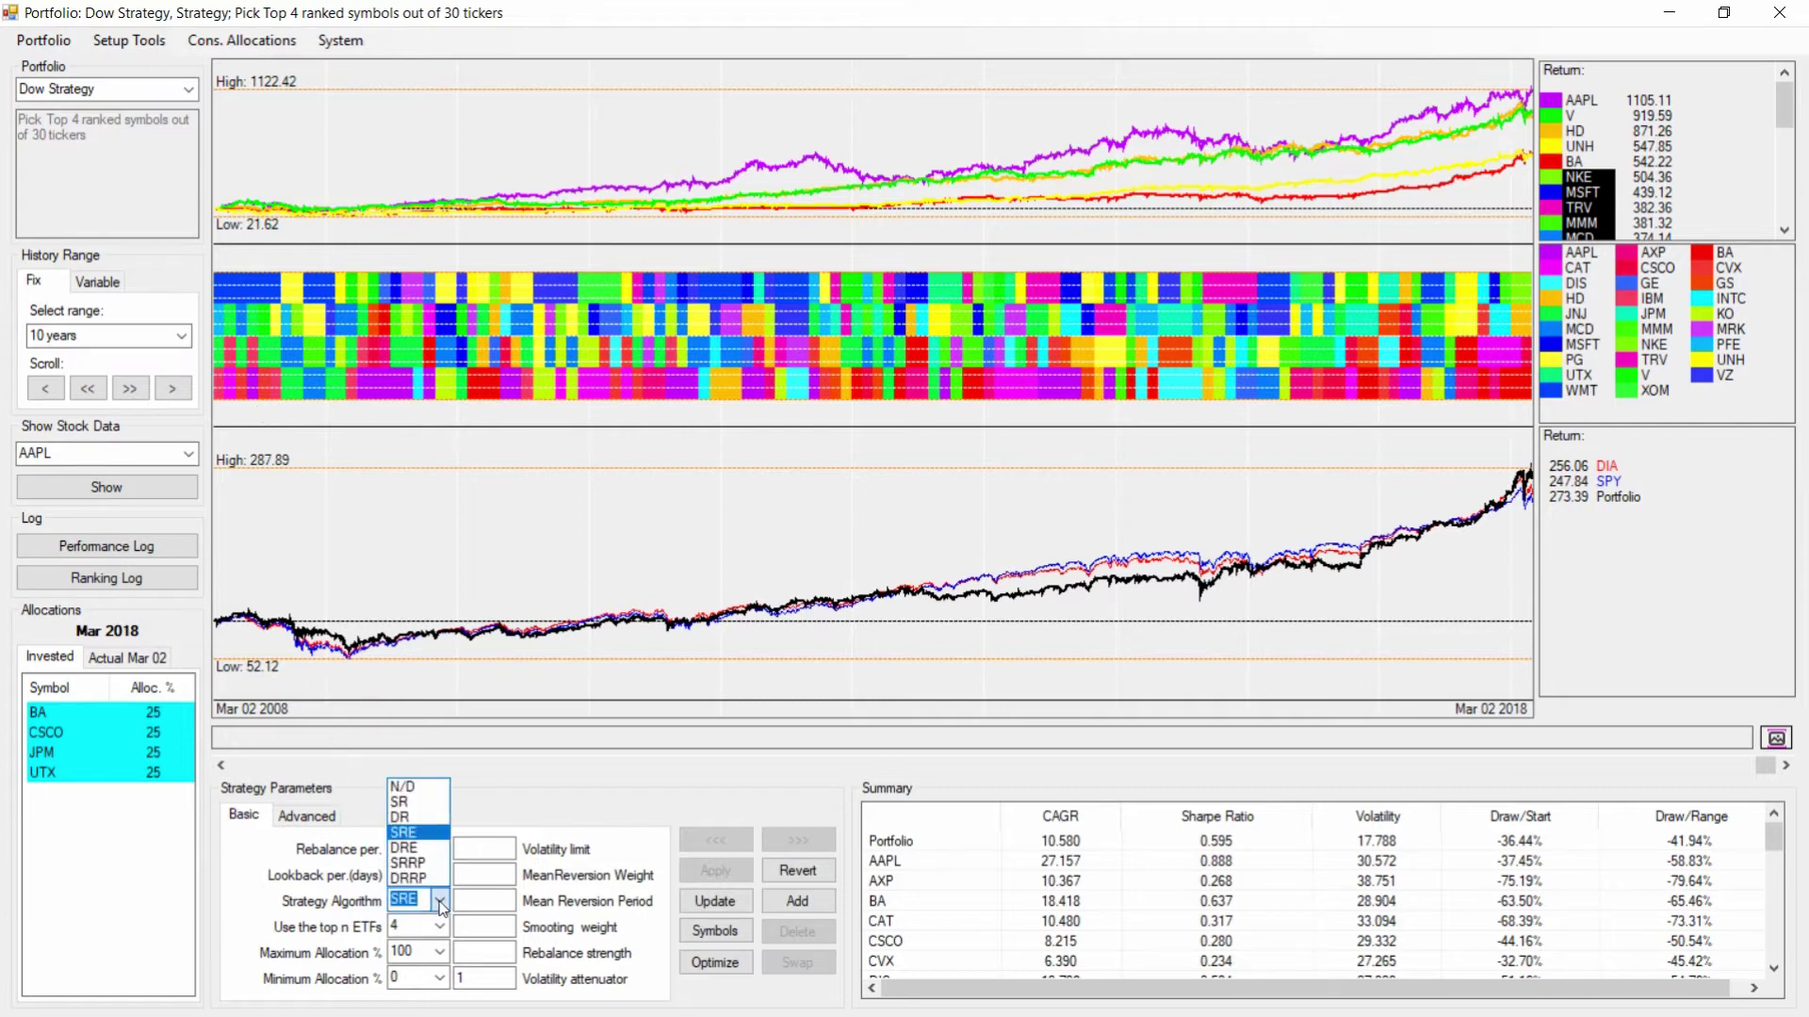
left_click(408, 864)
left_click(705, 868)
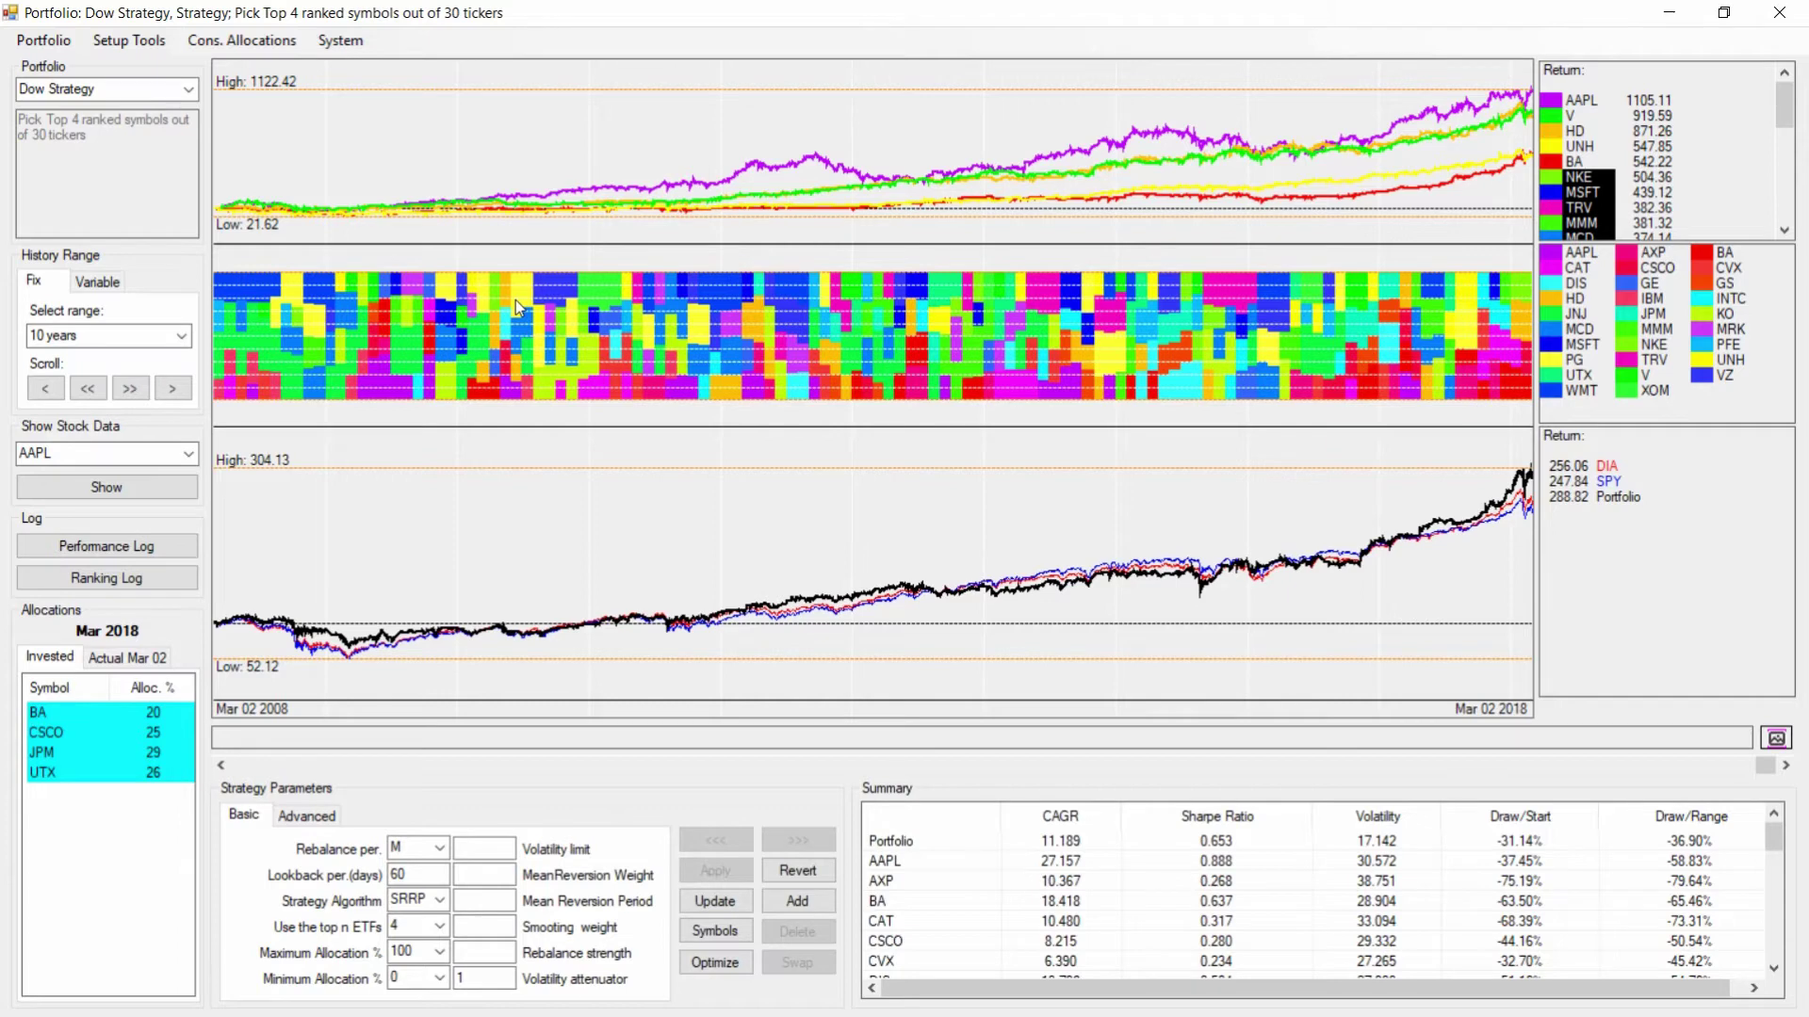
Step: Open the Portfolio Manager and load the Dow Strategy portfolio for editing
left_click(149, 47)
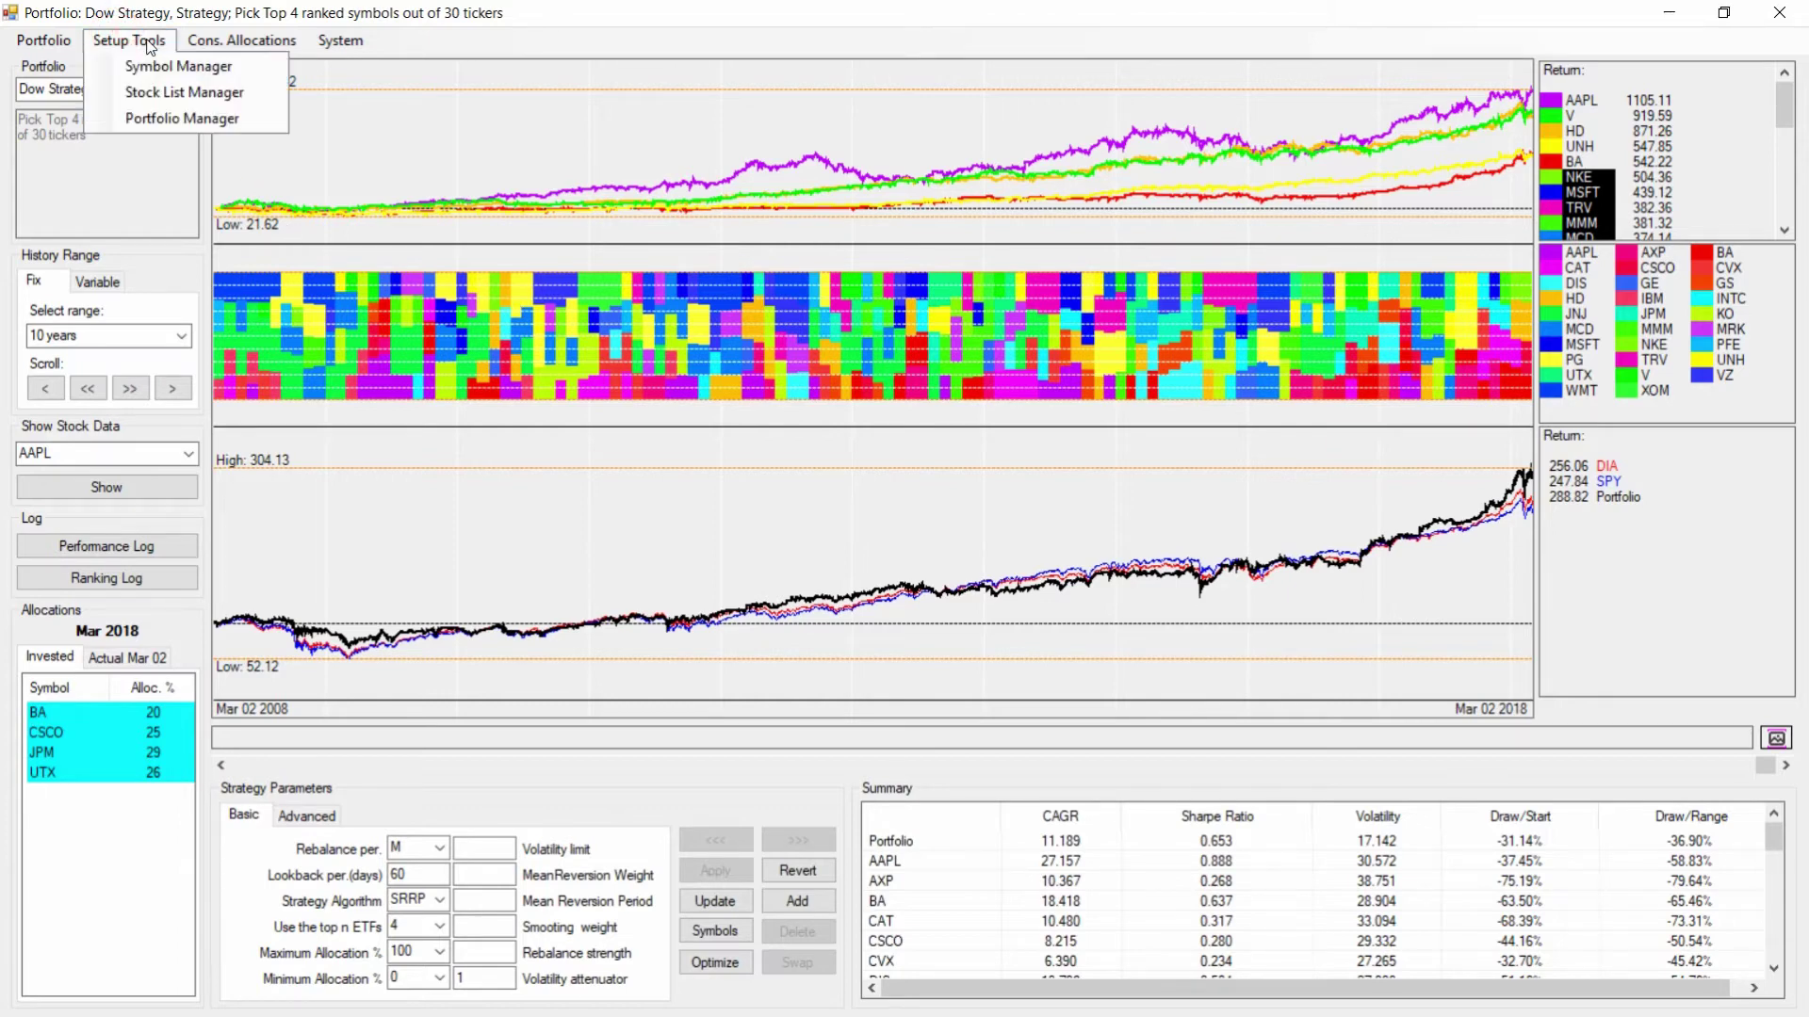
left_click(156, 121)
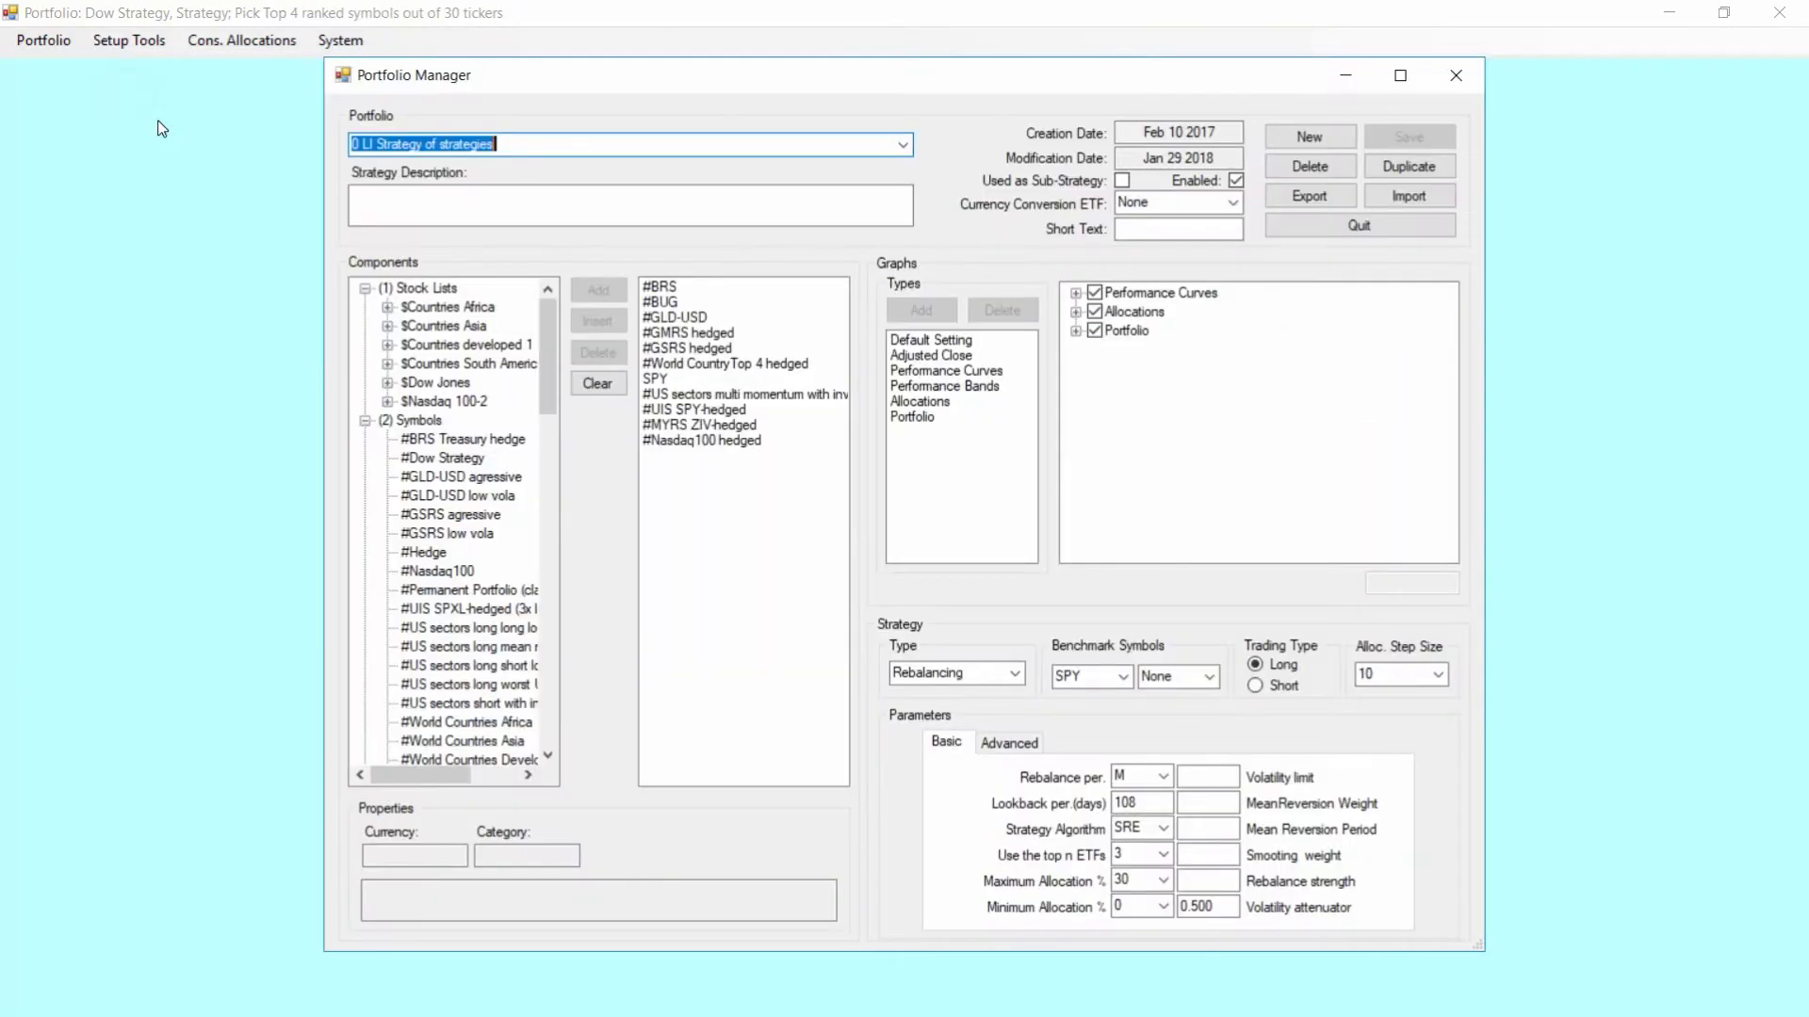
left_click(901, 147)
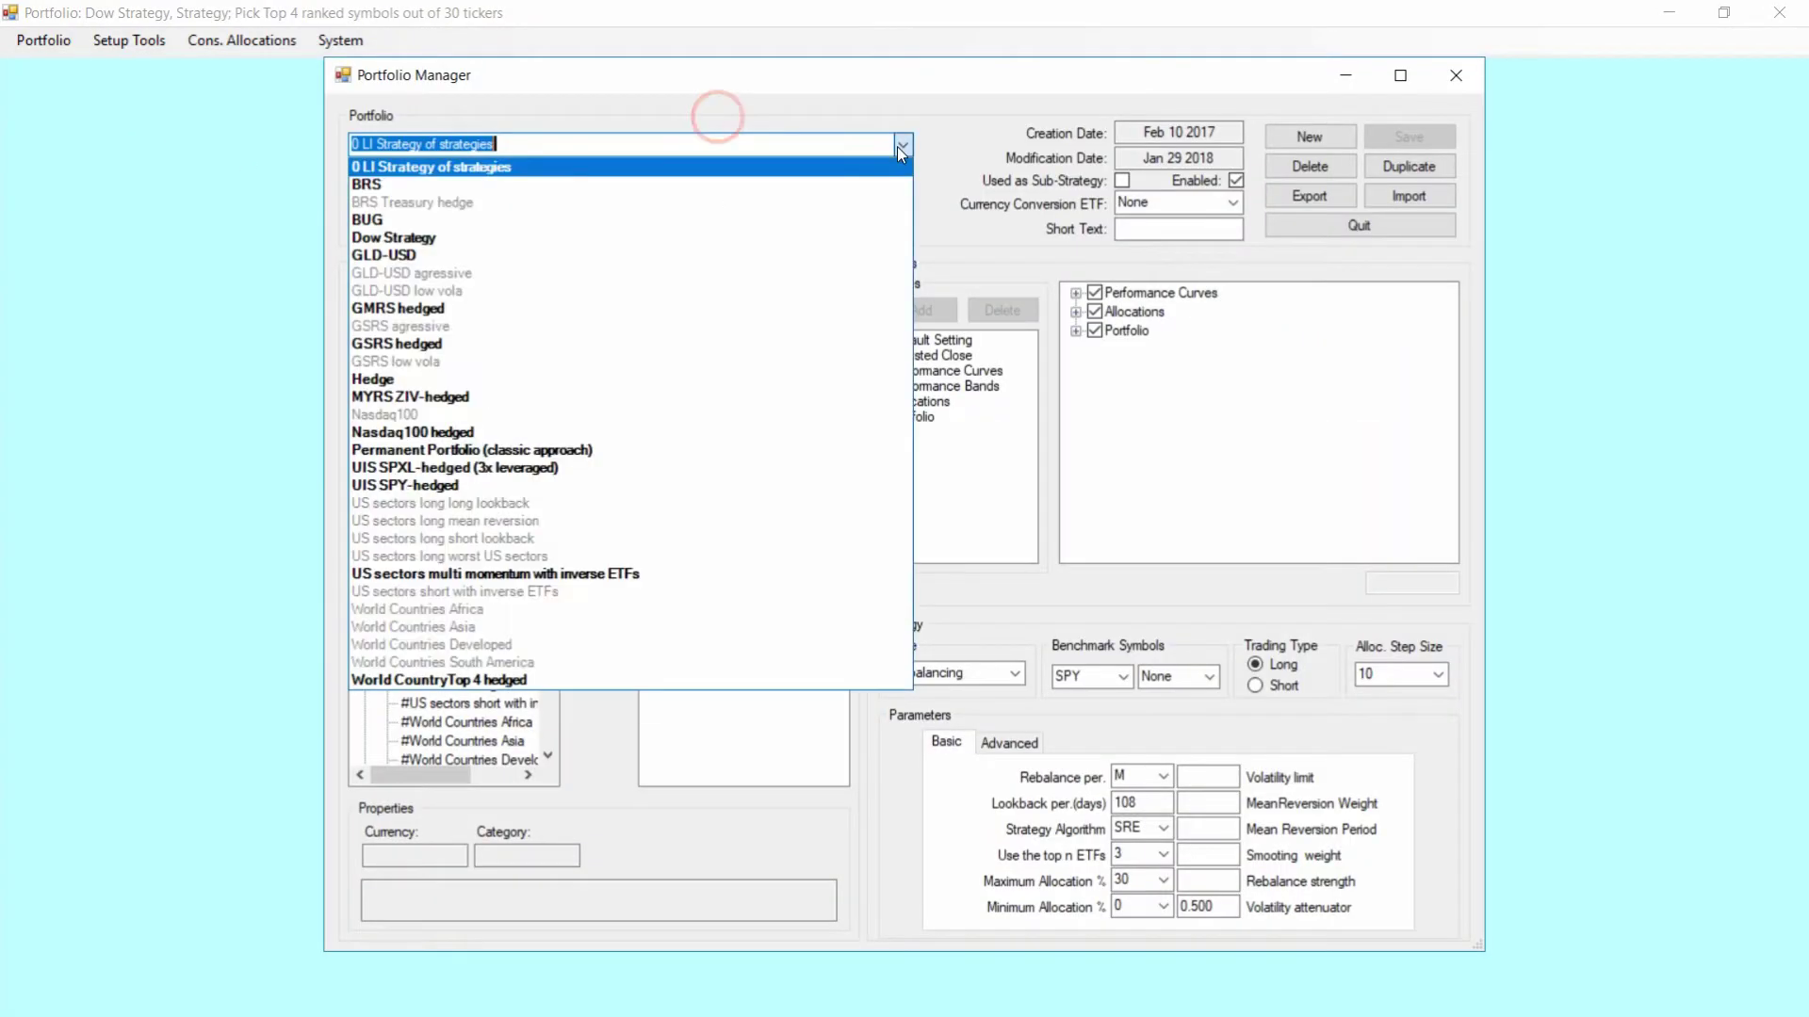
left_click(487, 237)
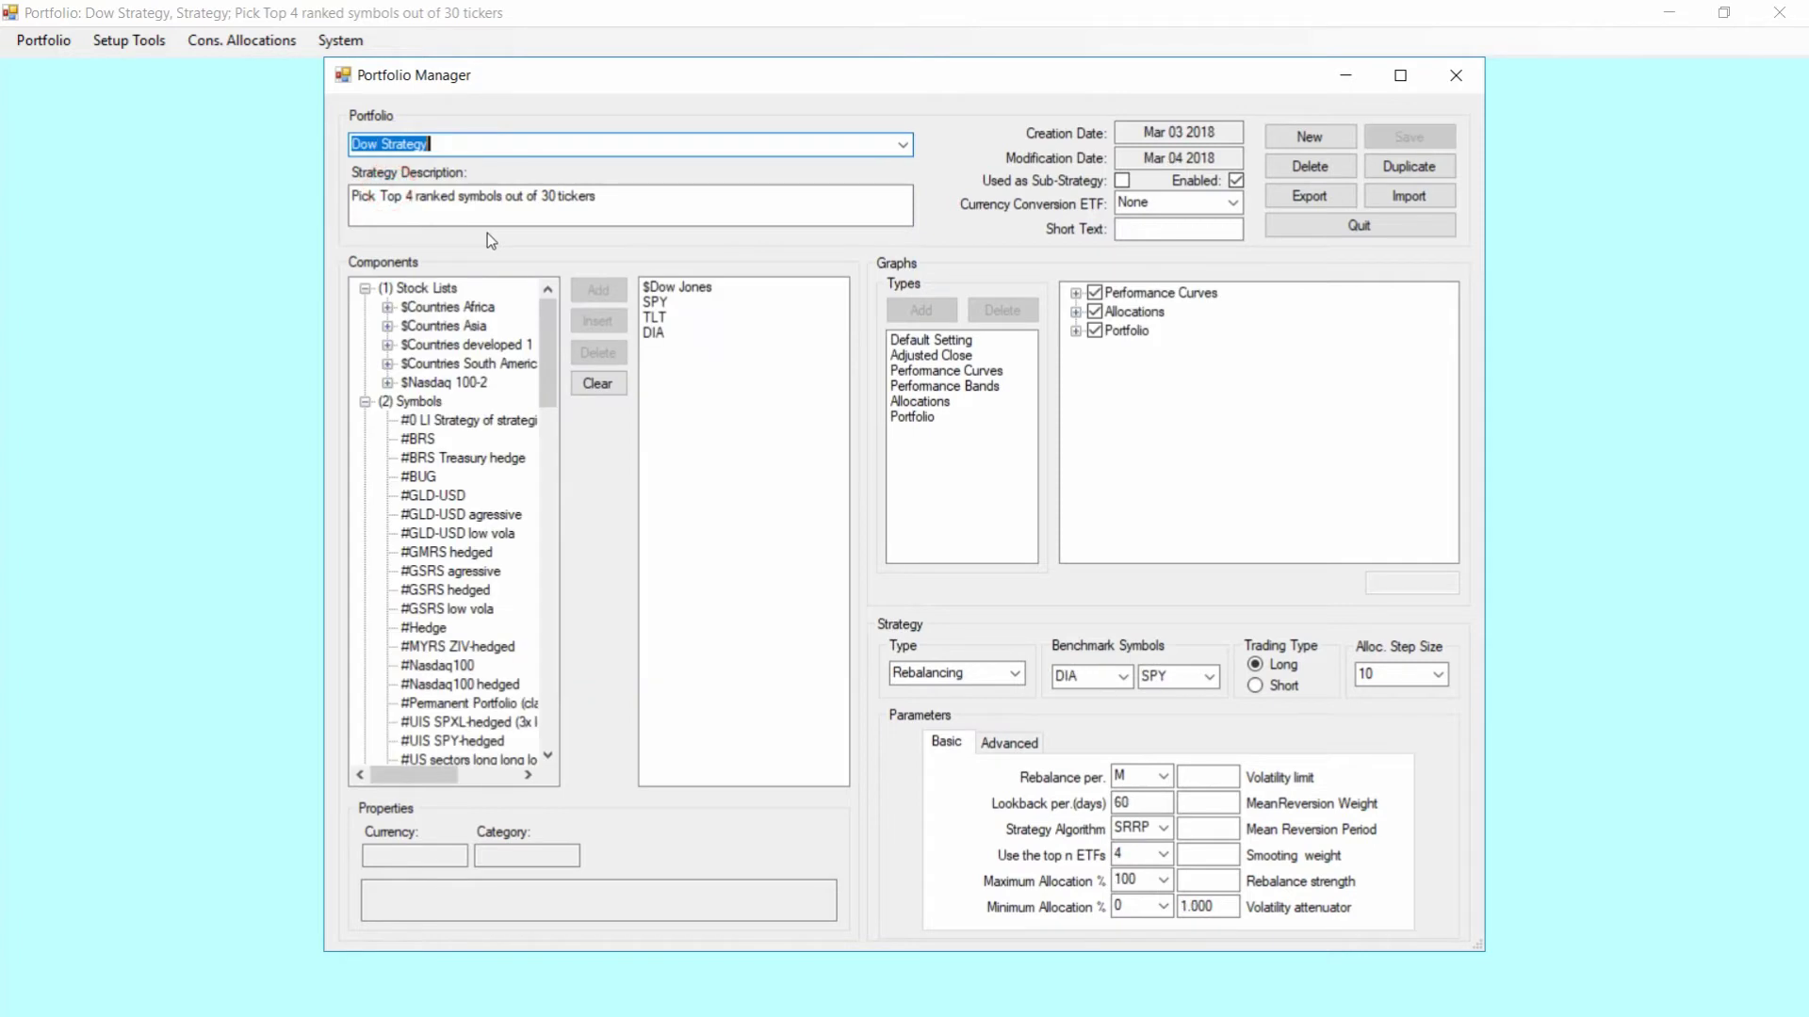
Step: Enable TLT among the components of the Portfolio graph, then save the strategy and close the Portfolio Manager
left_click(1076, 331)
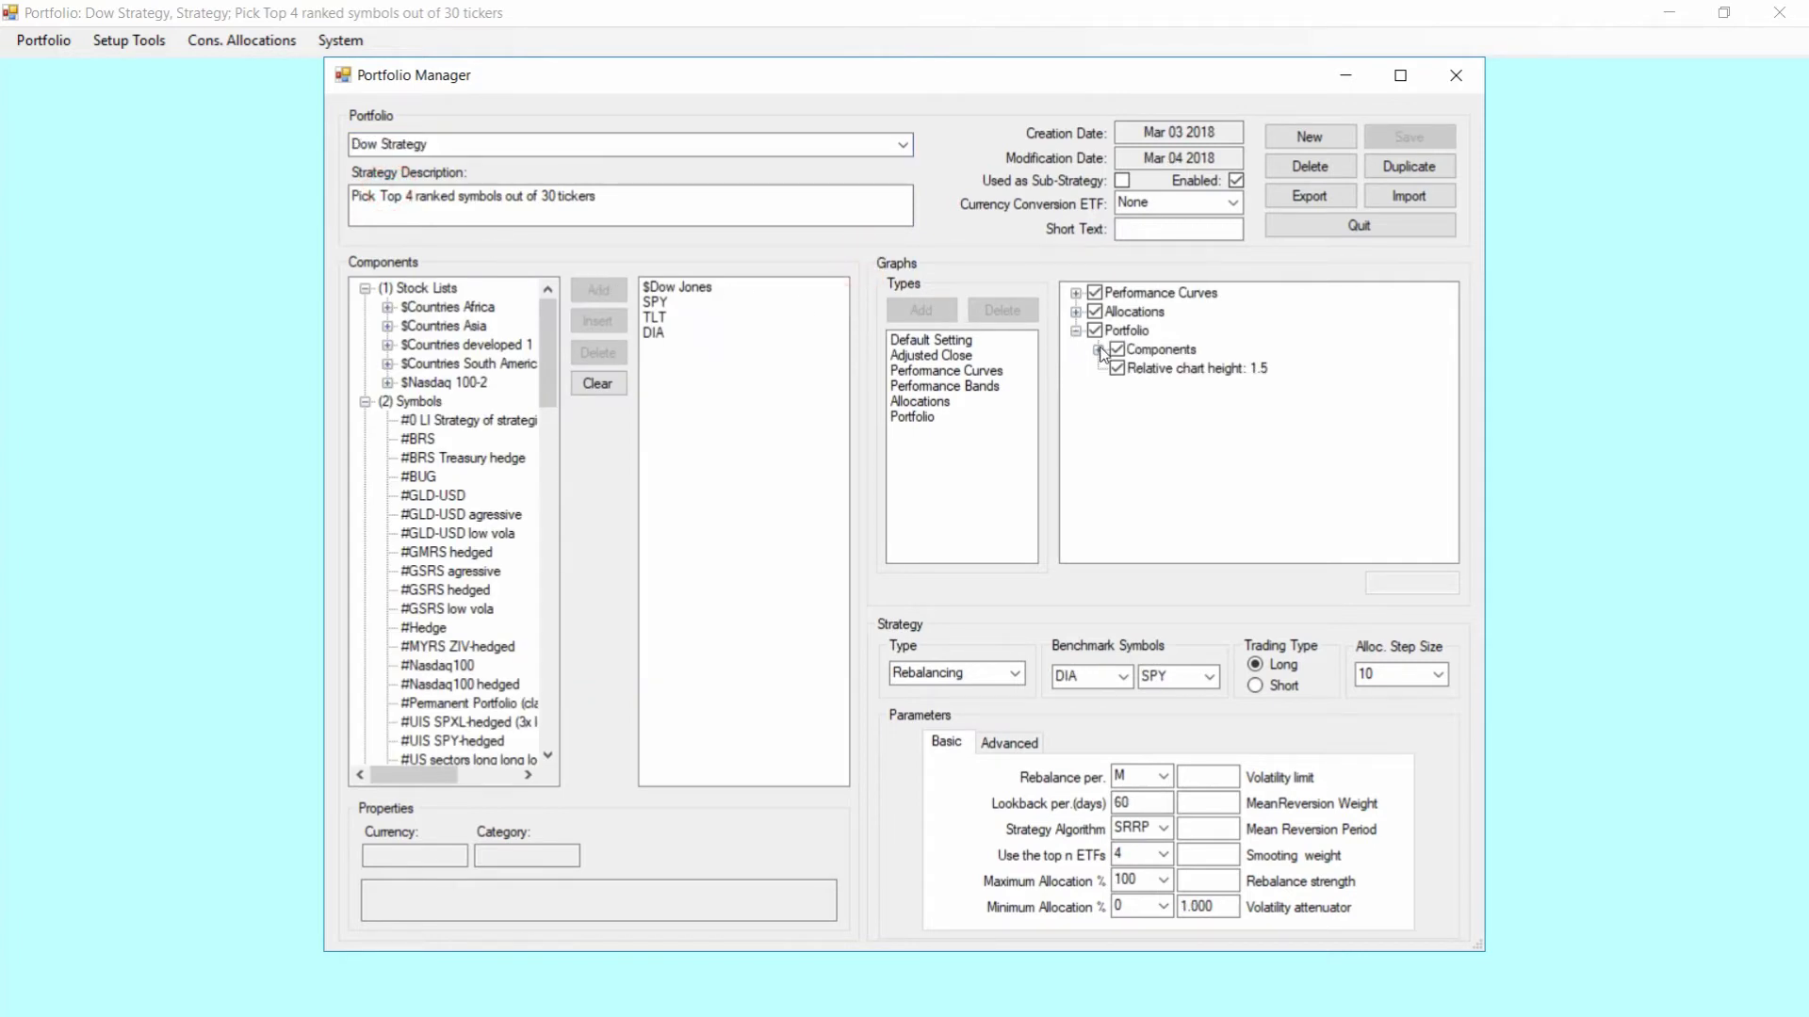
left_click(1098, 350)
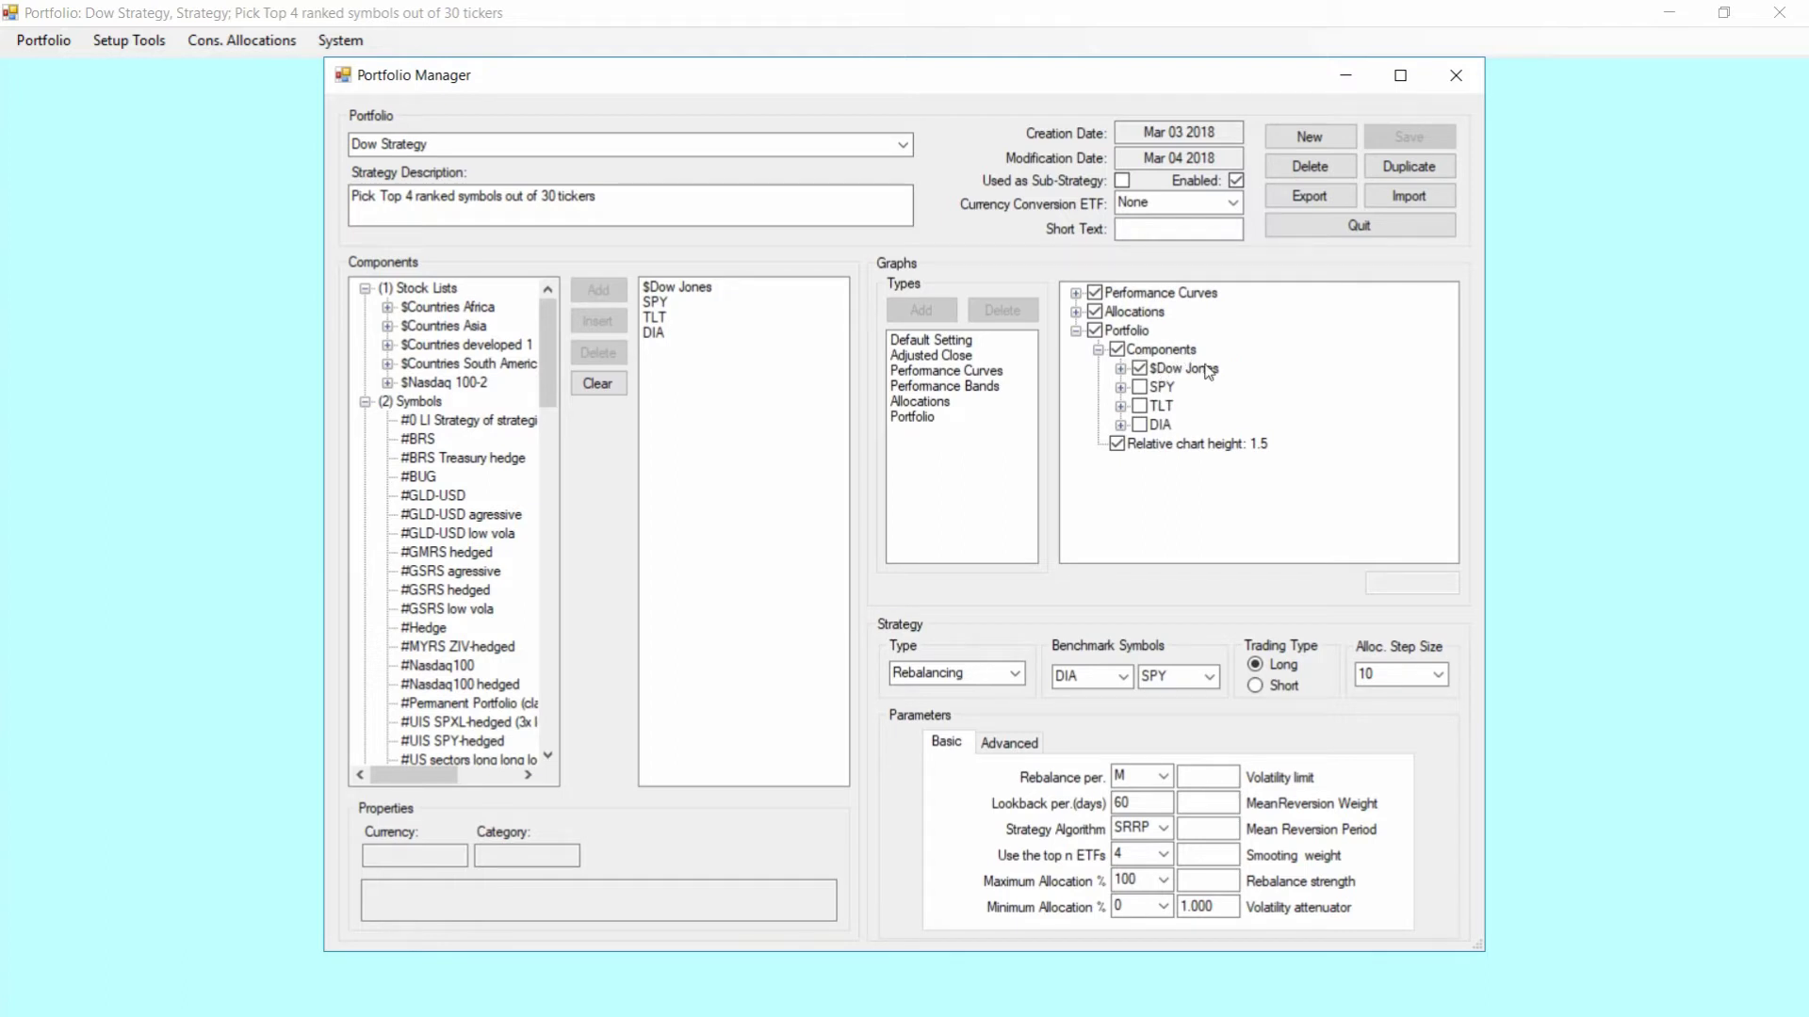
left_click(1139, 406)
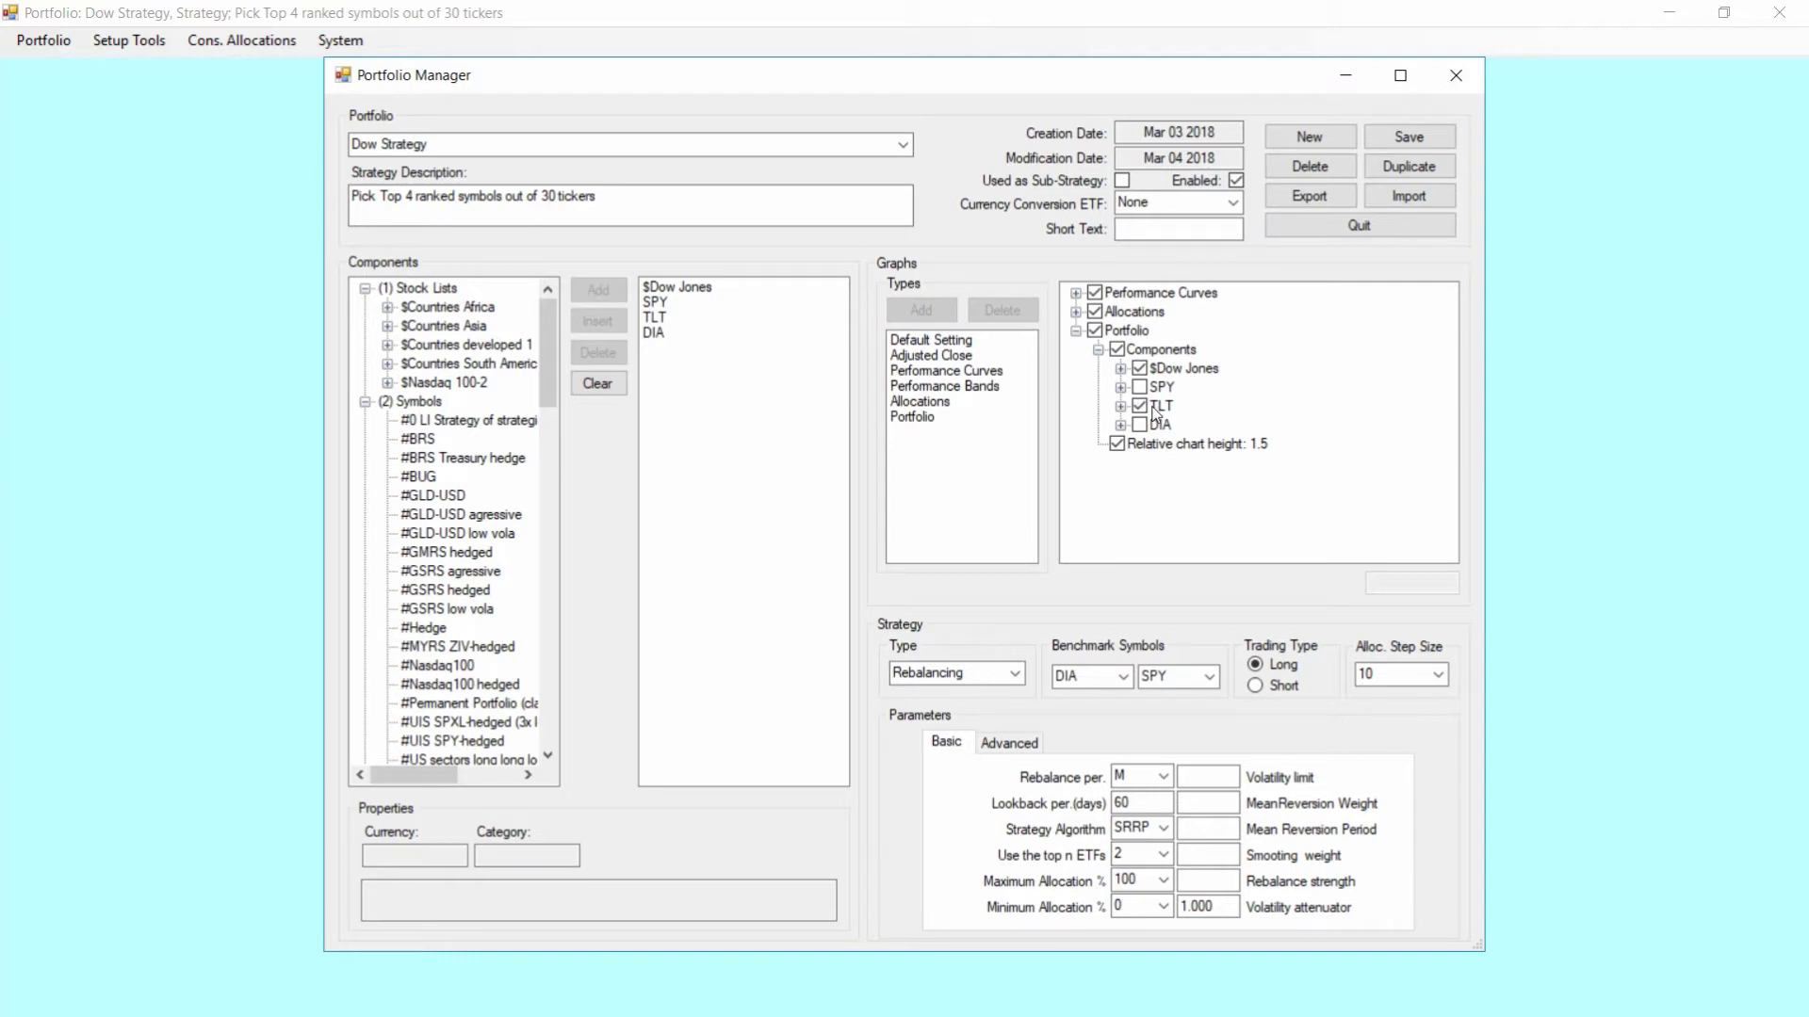
left_click(1408, 137)
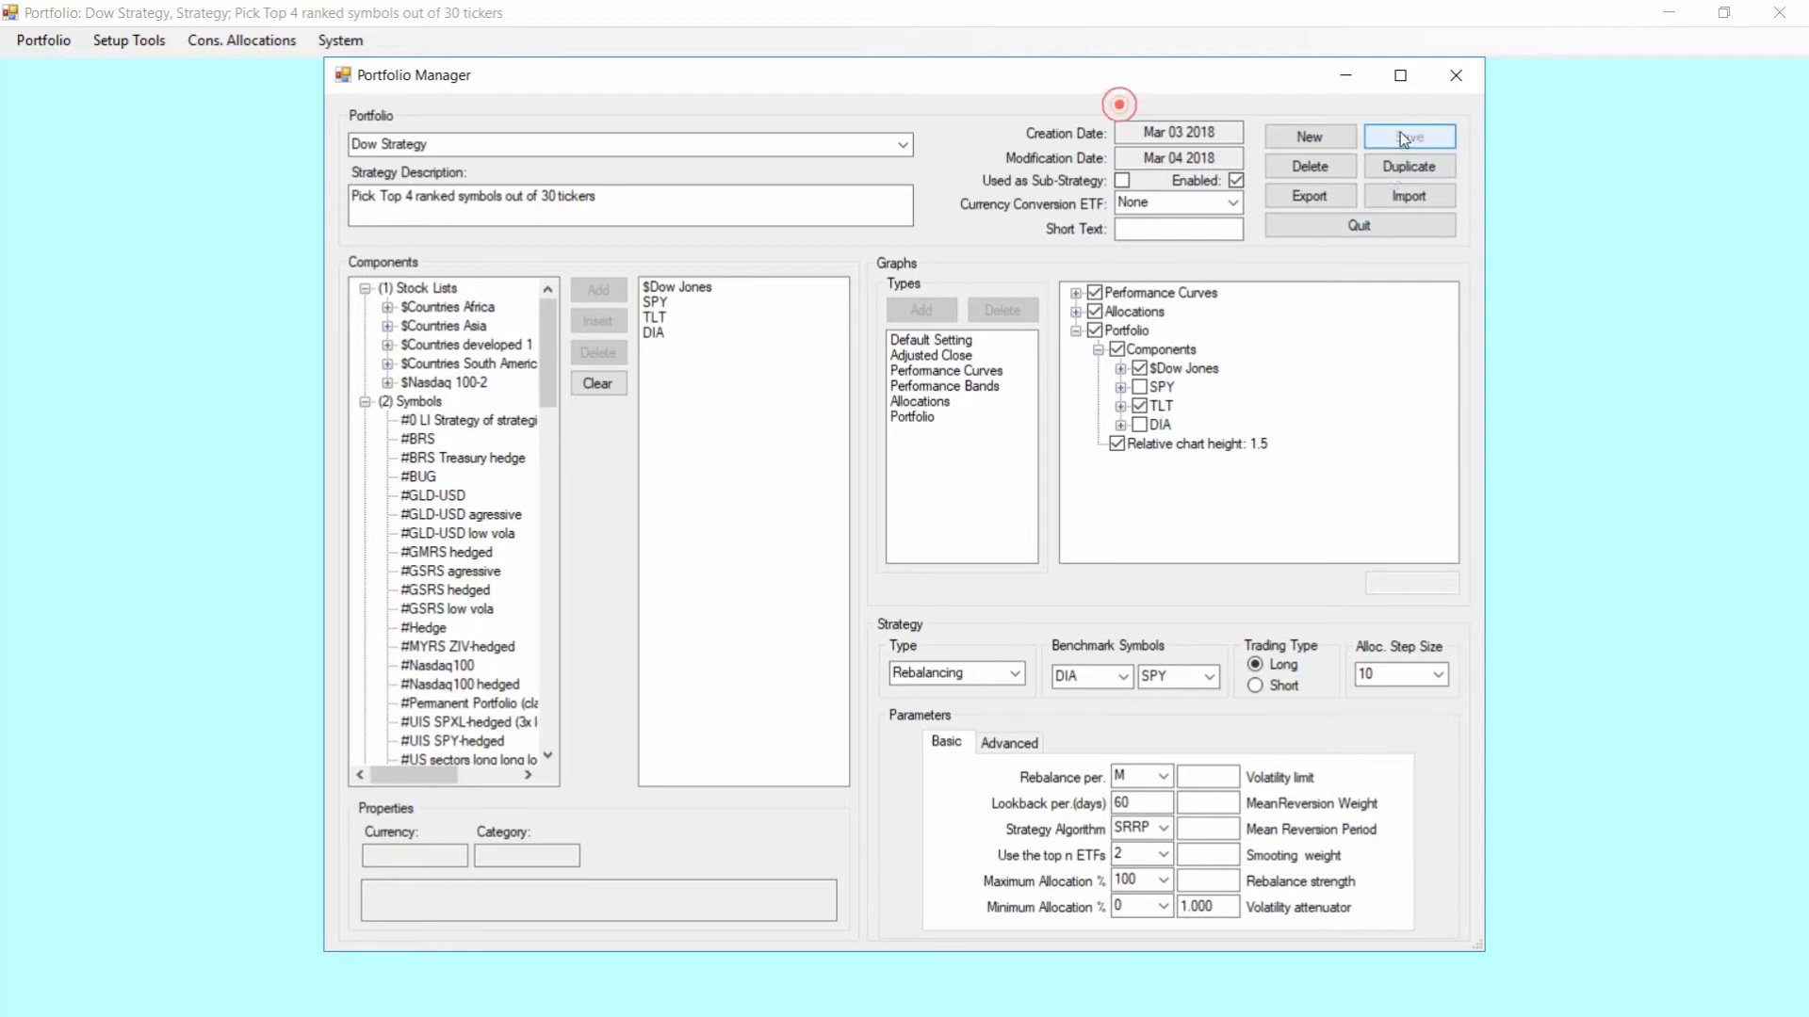
left_click(1362, 236)
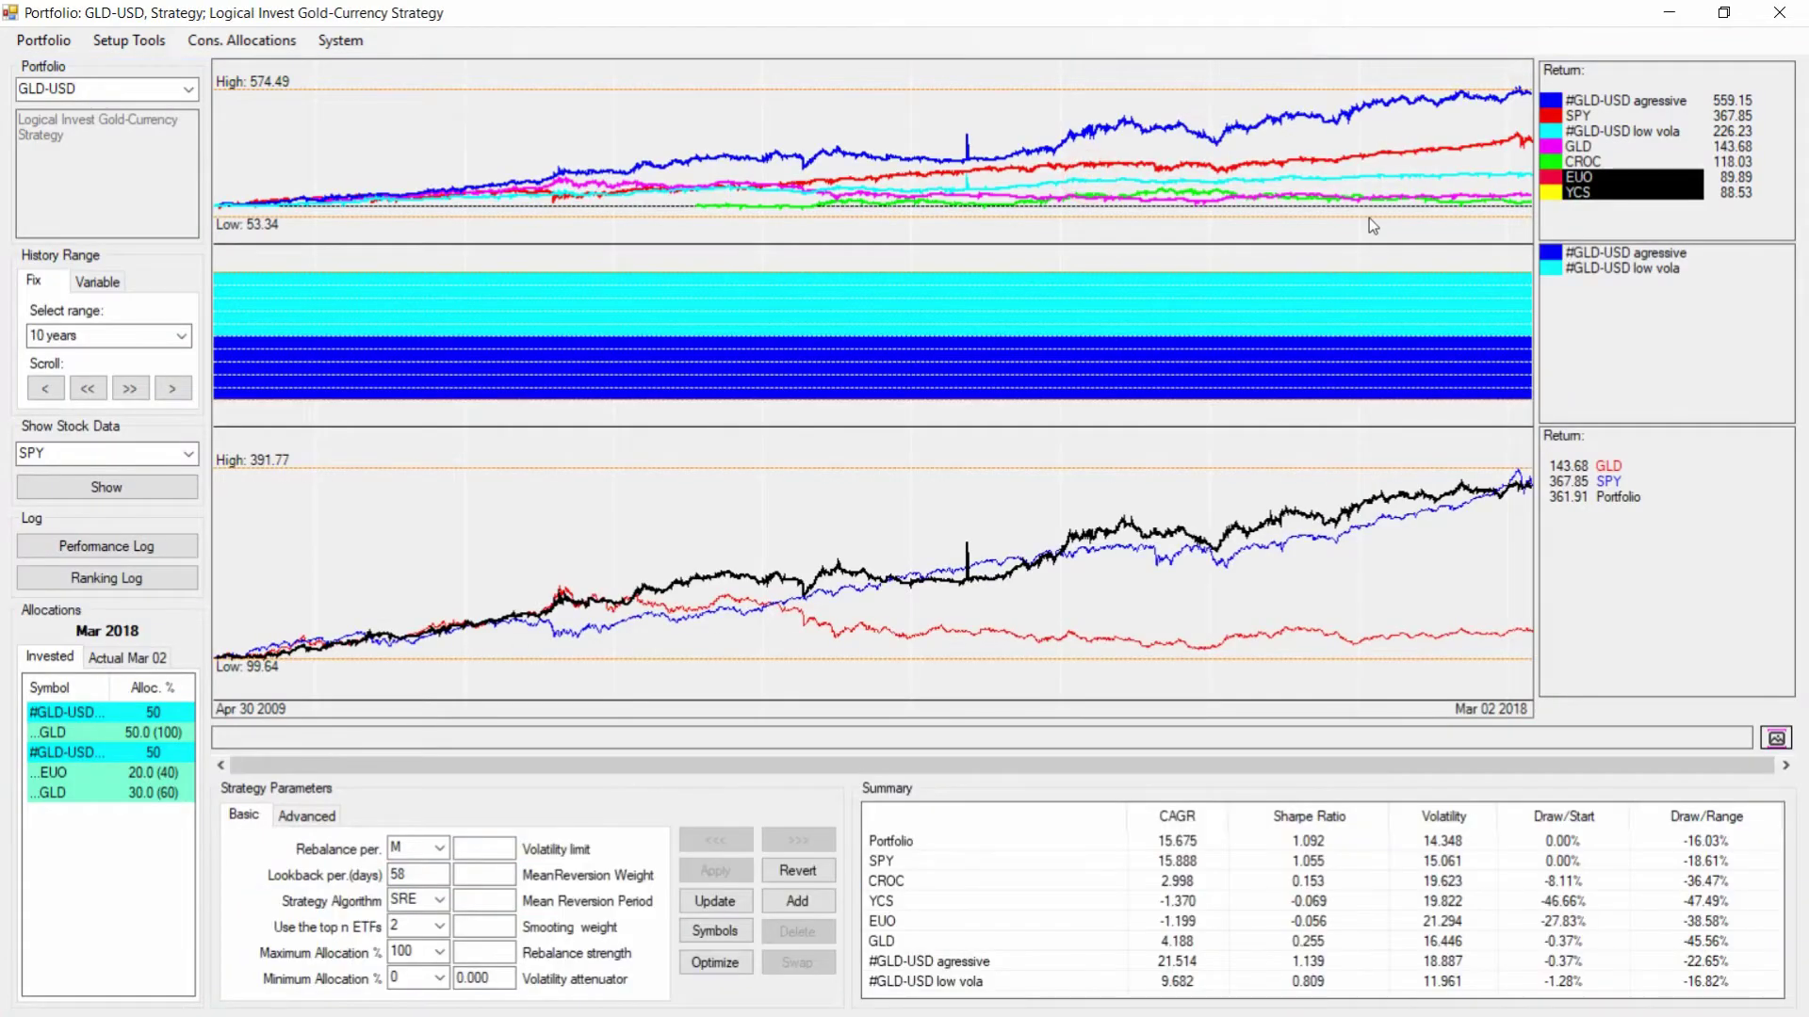
Step: Reload the Dow Strategy portfolio and apply the DR strategy algorithm to it
left_click(156, 88)
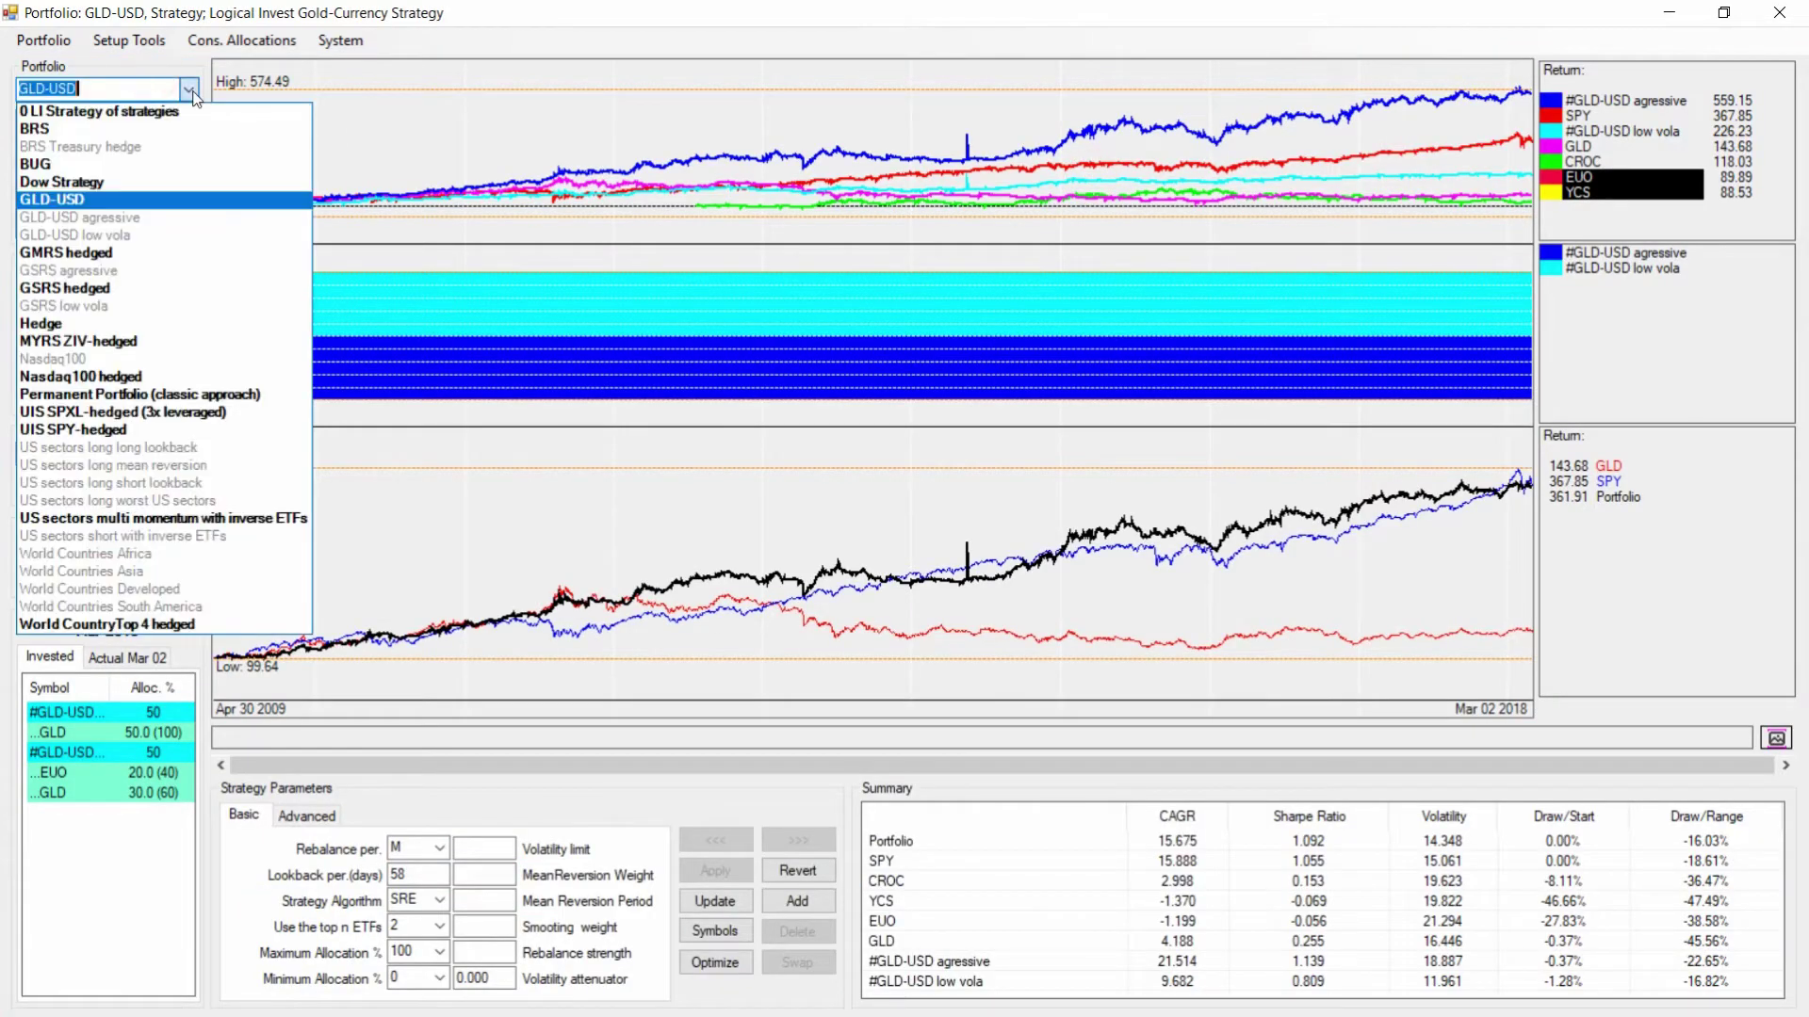
left_click(117, 187)
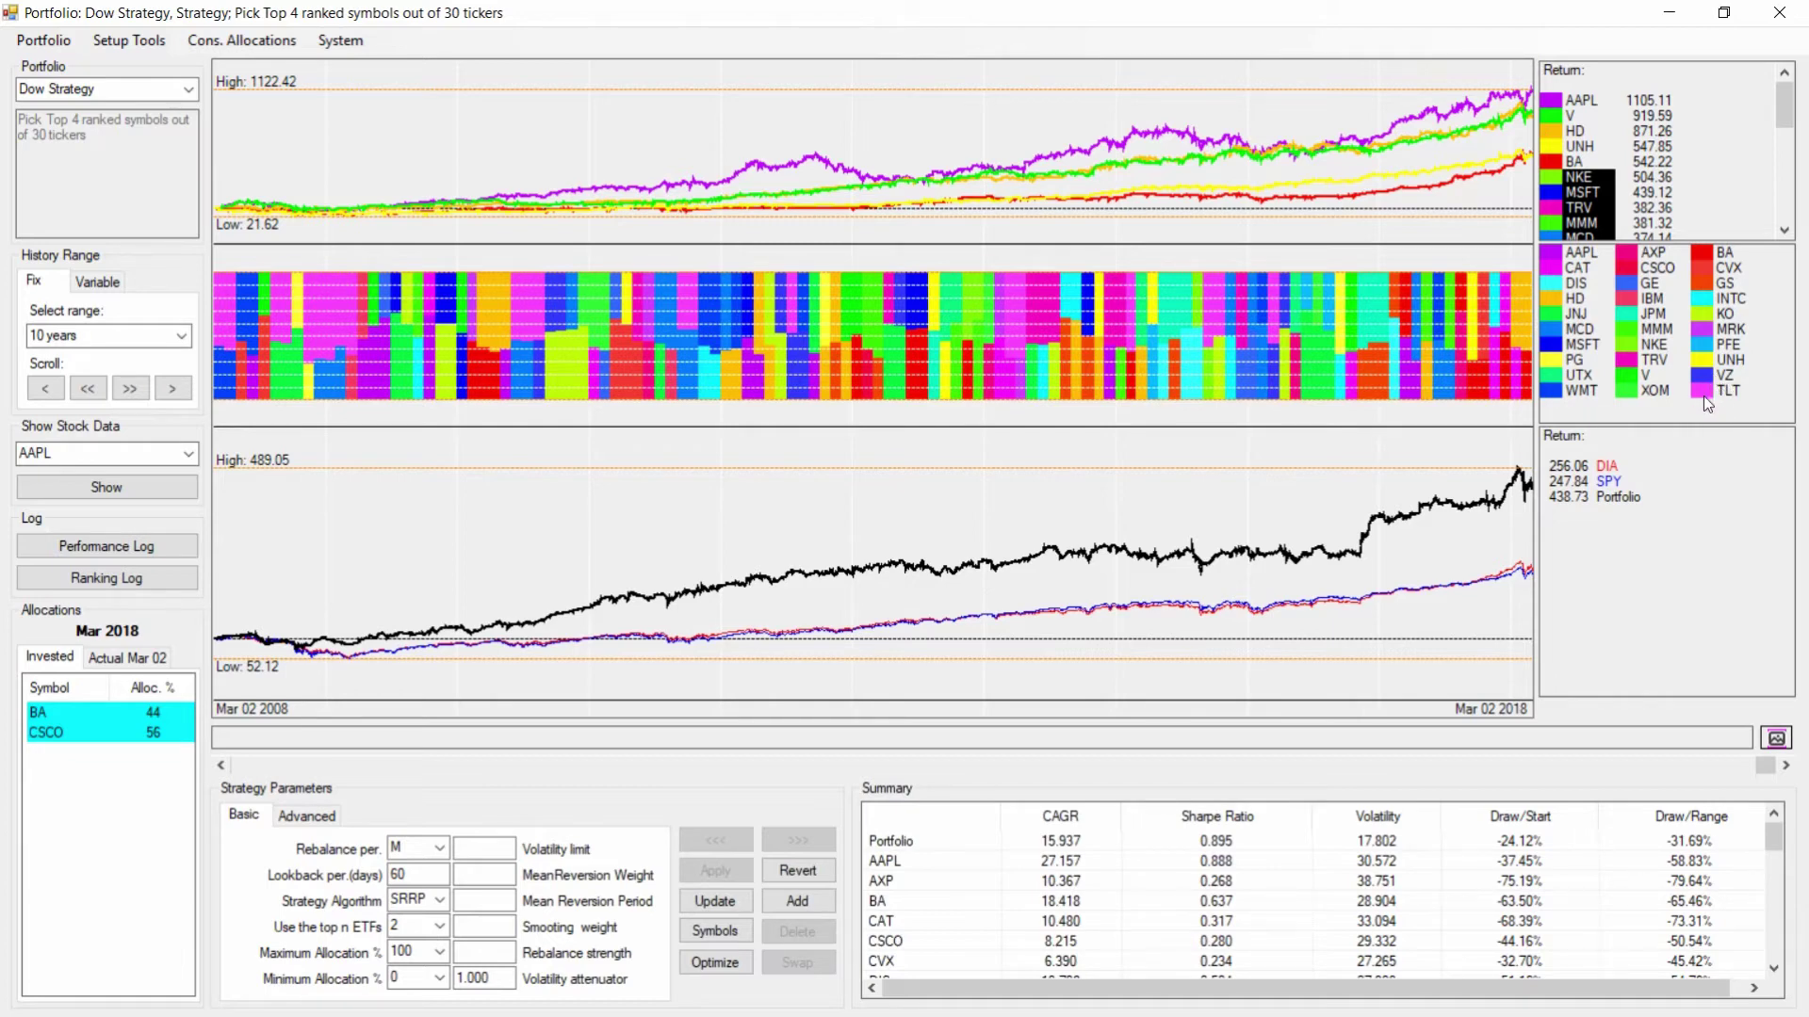
left_click(439, 900)
left_click(431, 819)
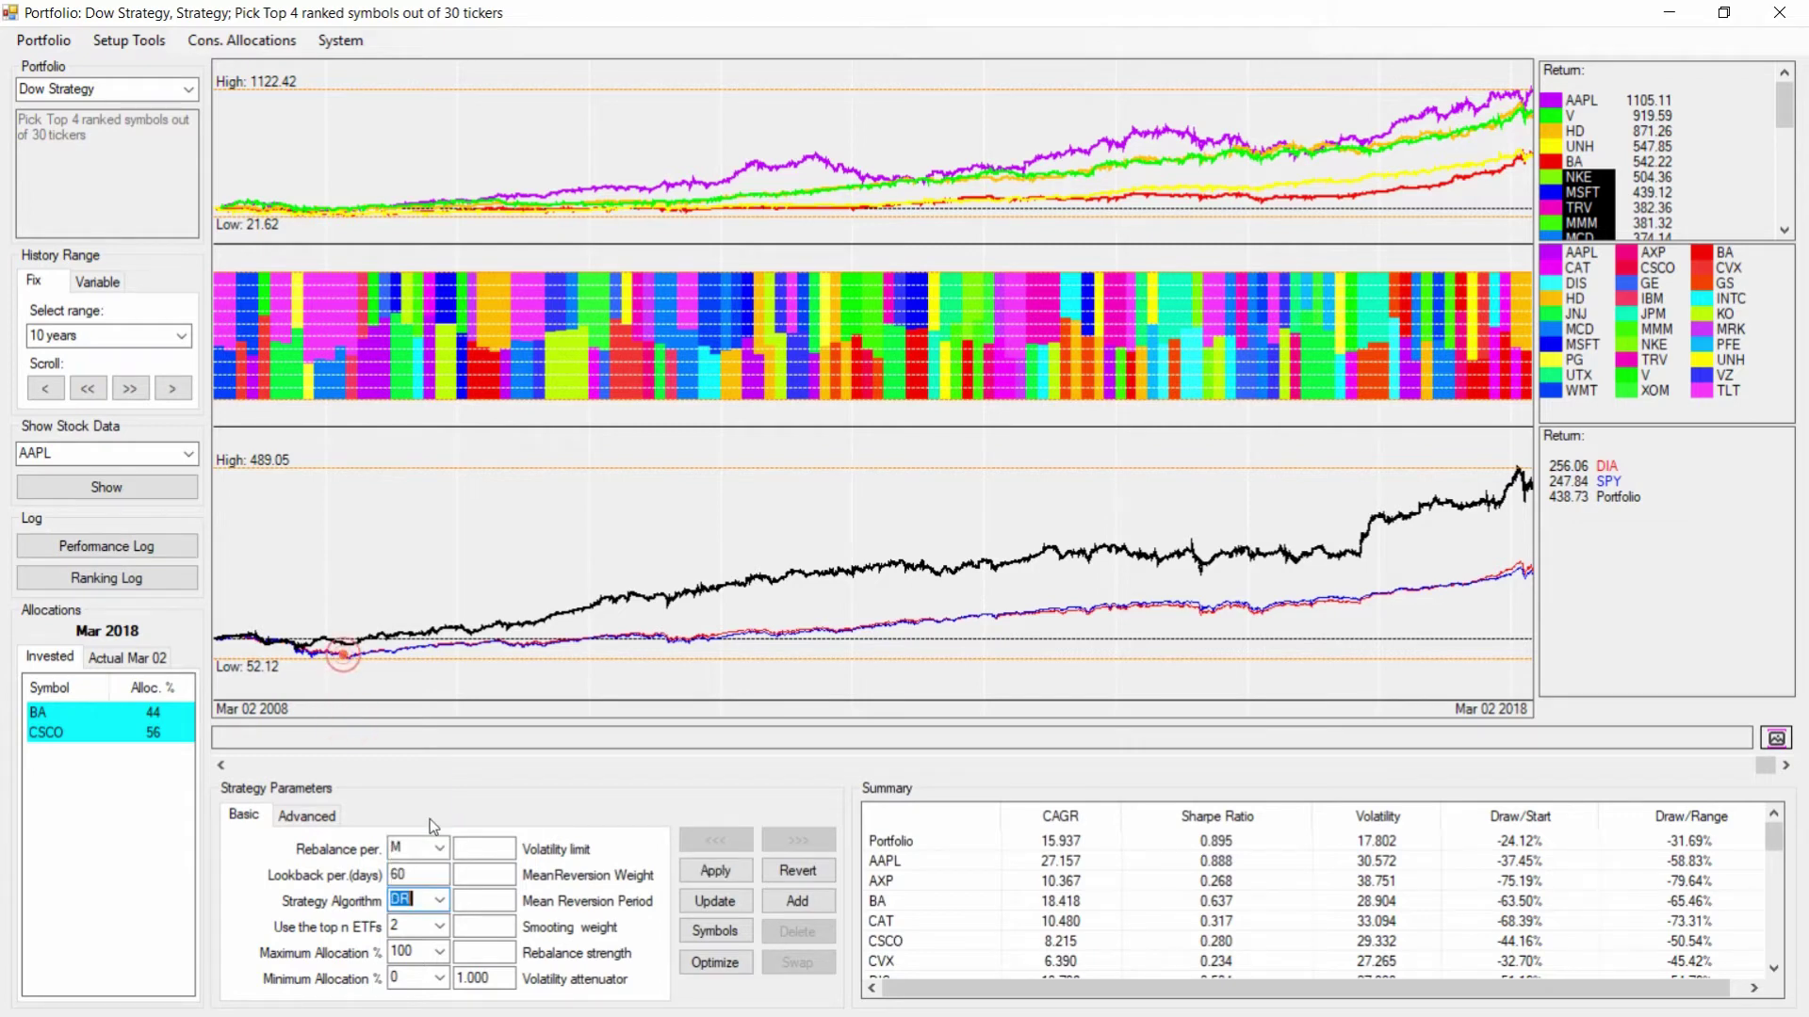
left_click(707, 872)
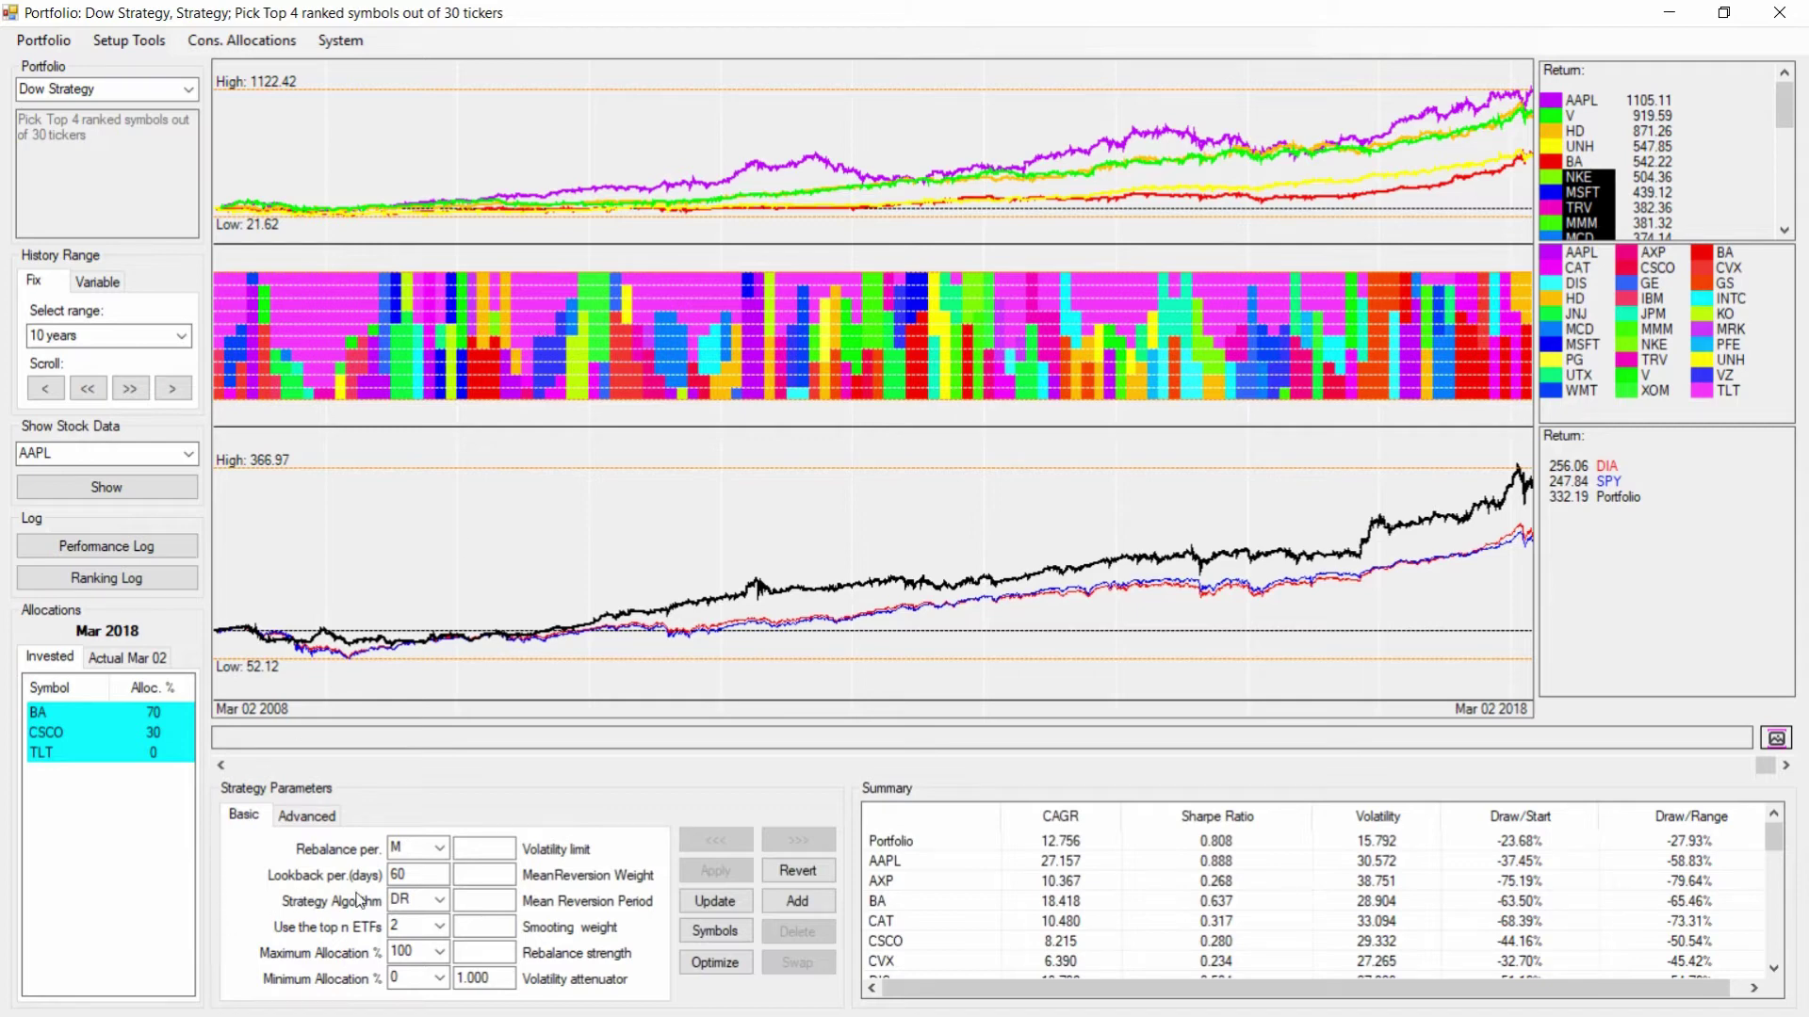
Step: Change the strategy algorithm to DRE and recalculate the portfolio
left_click(439, 899)
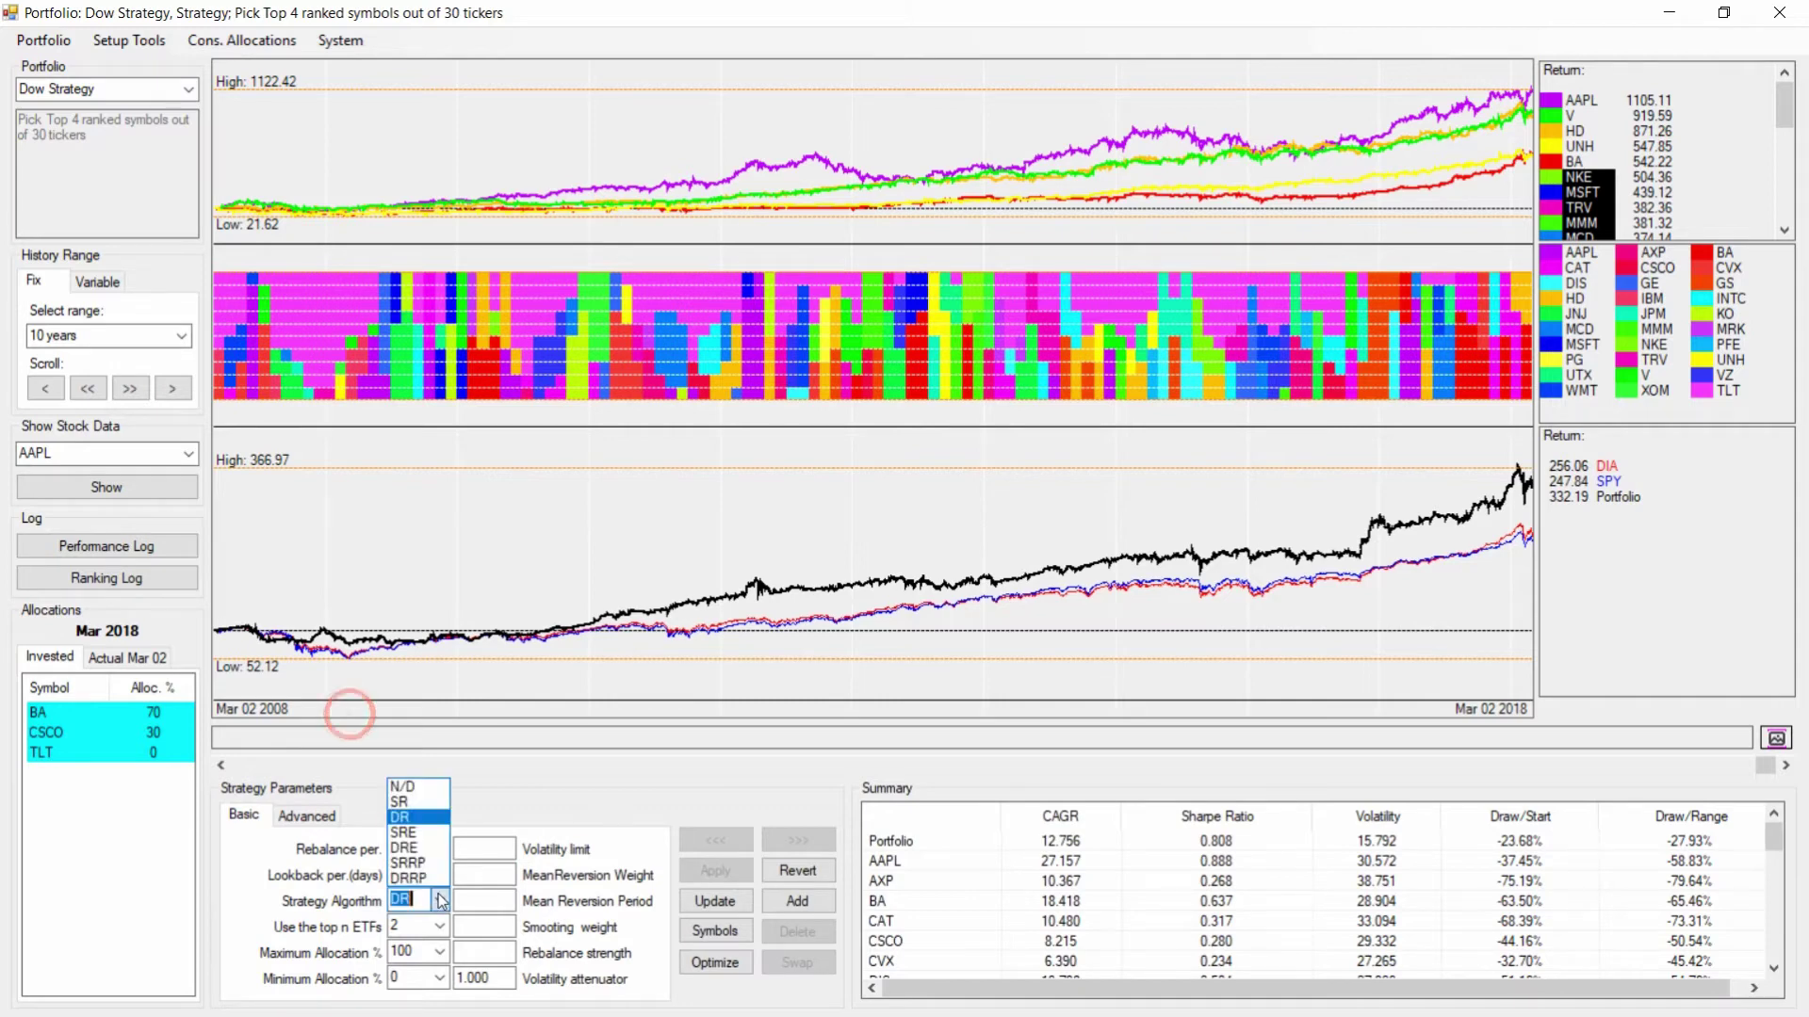
left_click(424, 851)
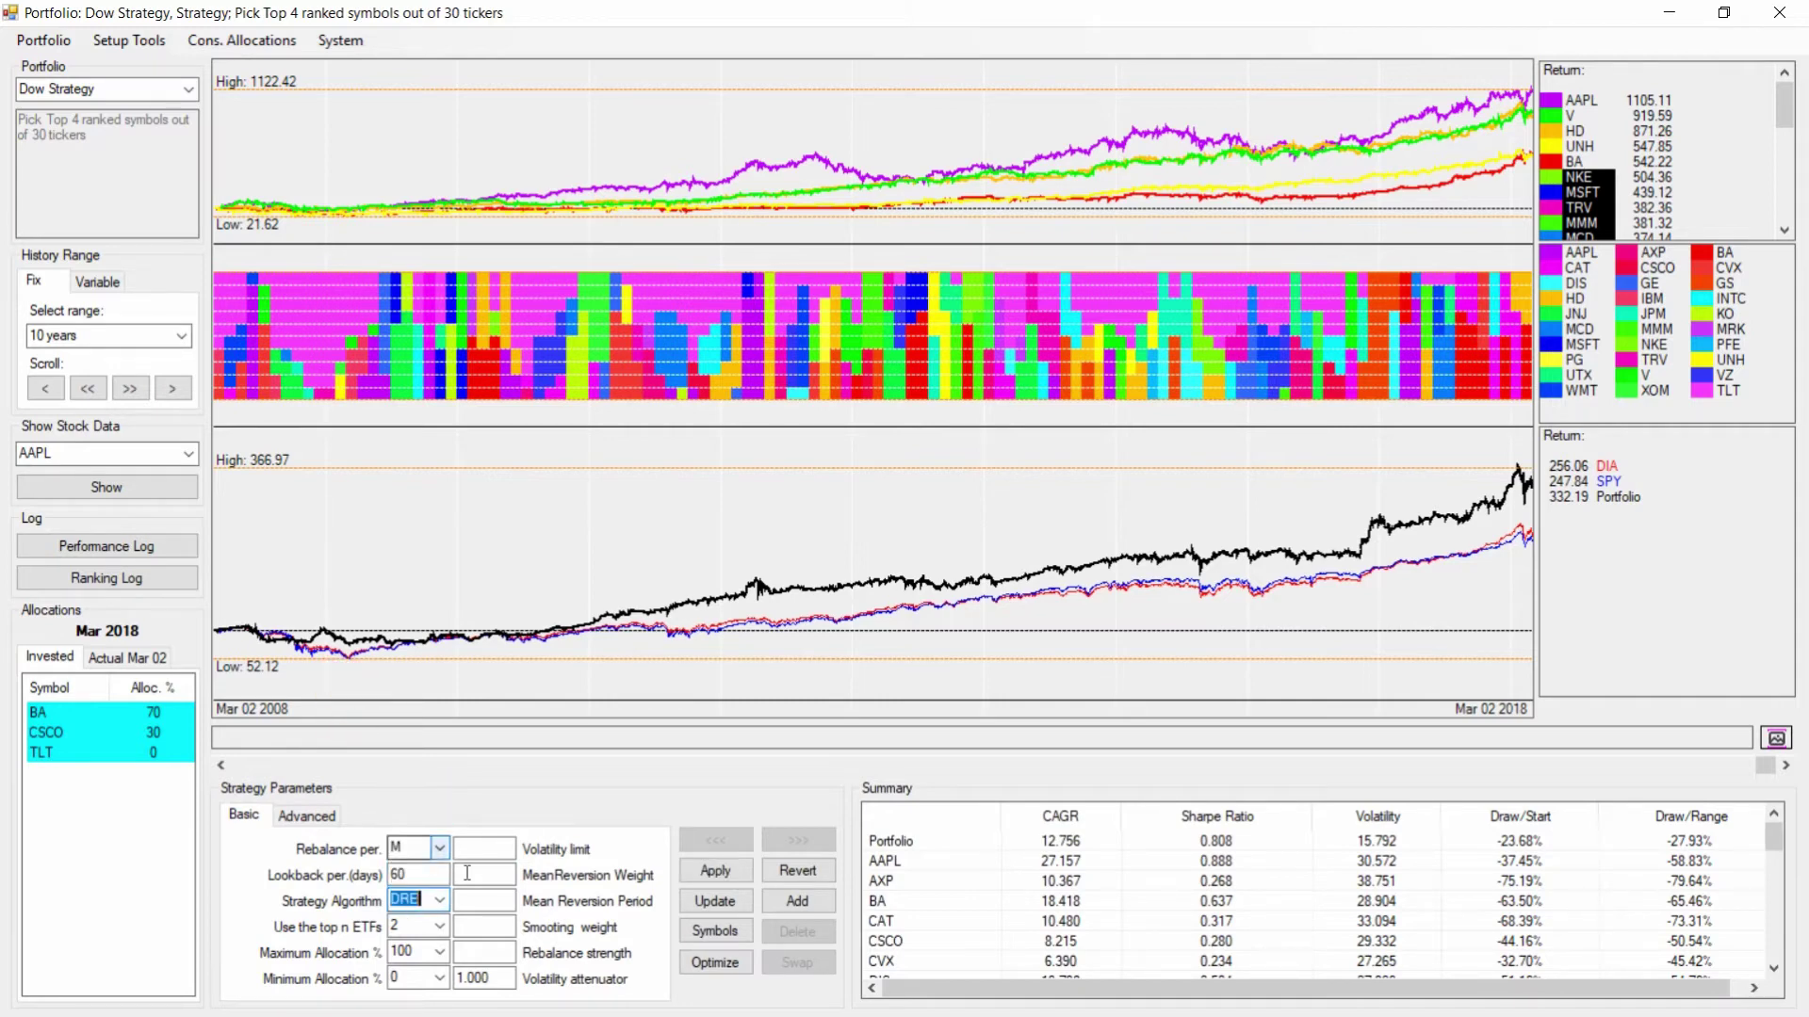
left_click(736, 863)
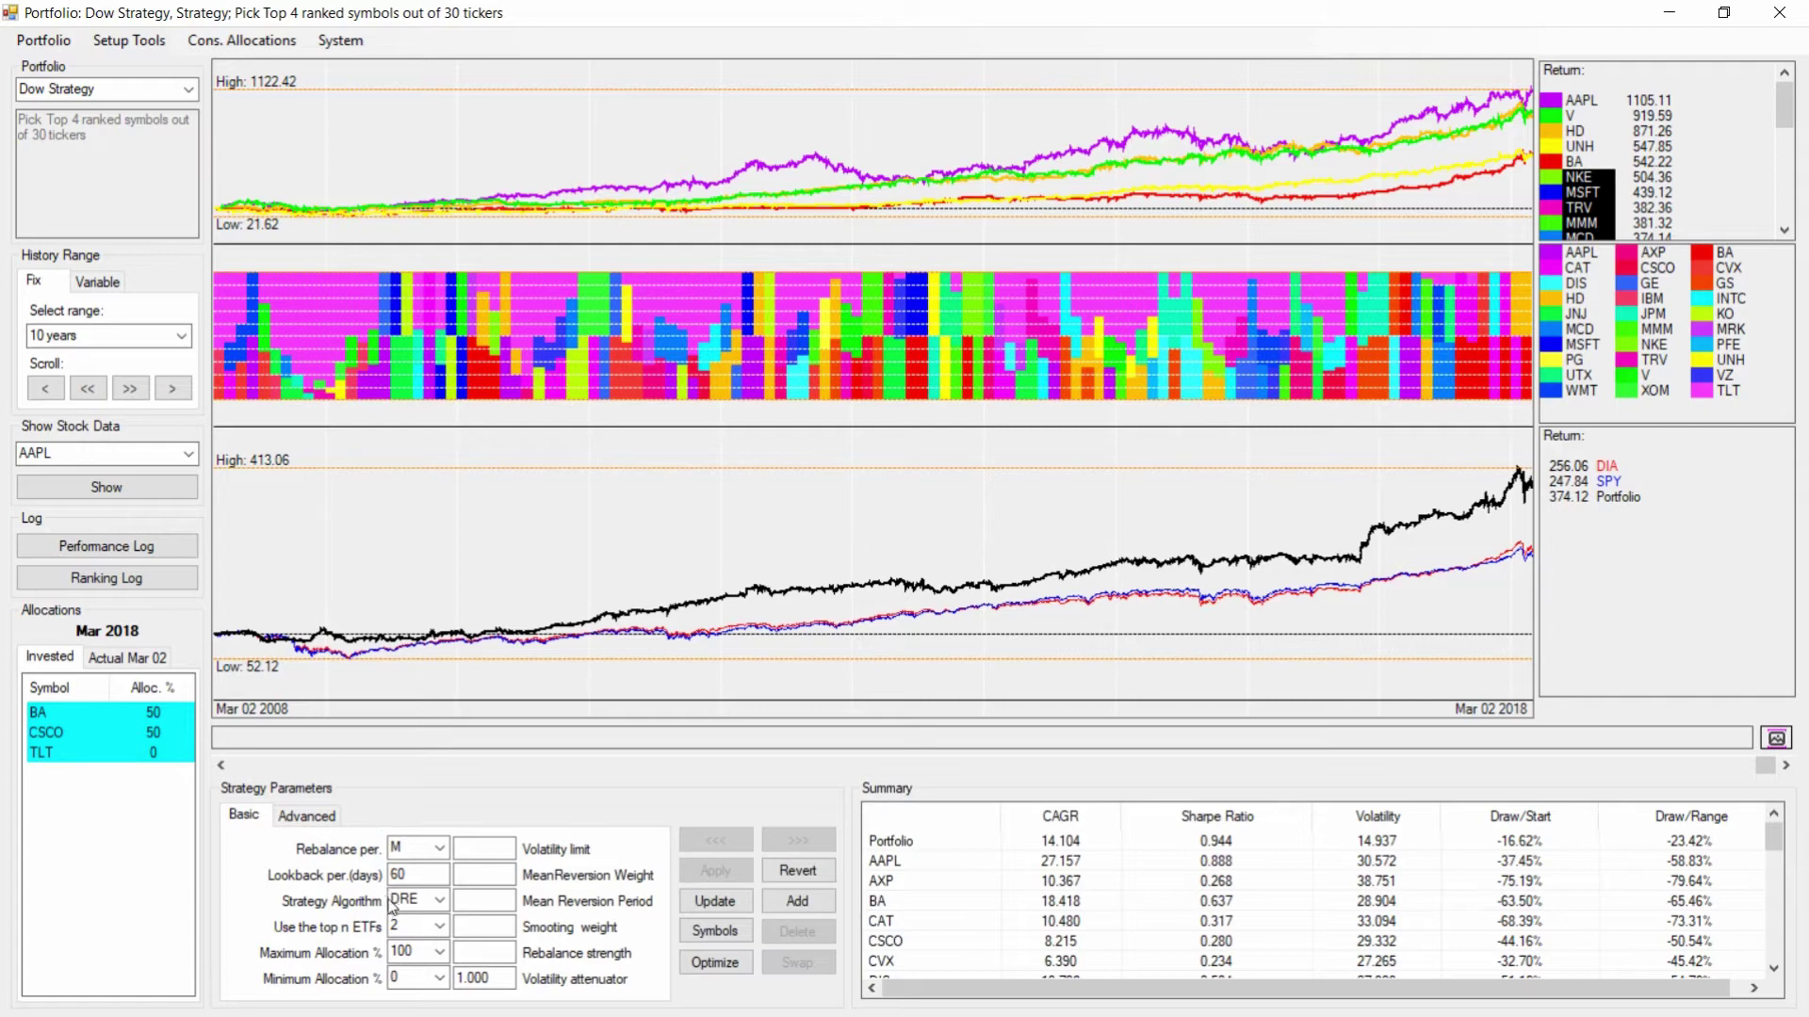
Step: Set the strategy algorithm to DRRP and apply the change
left_click(440, 901)
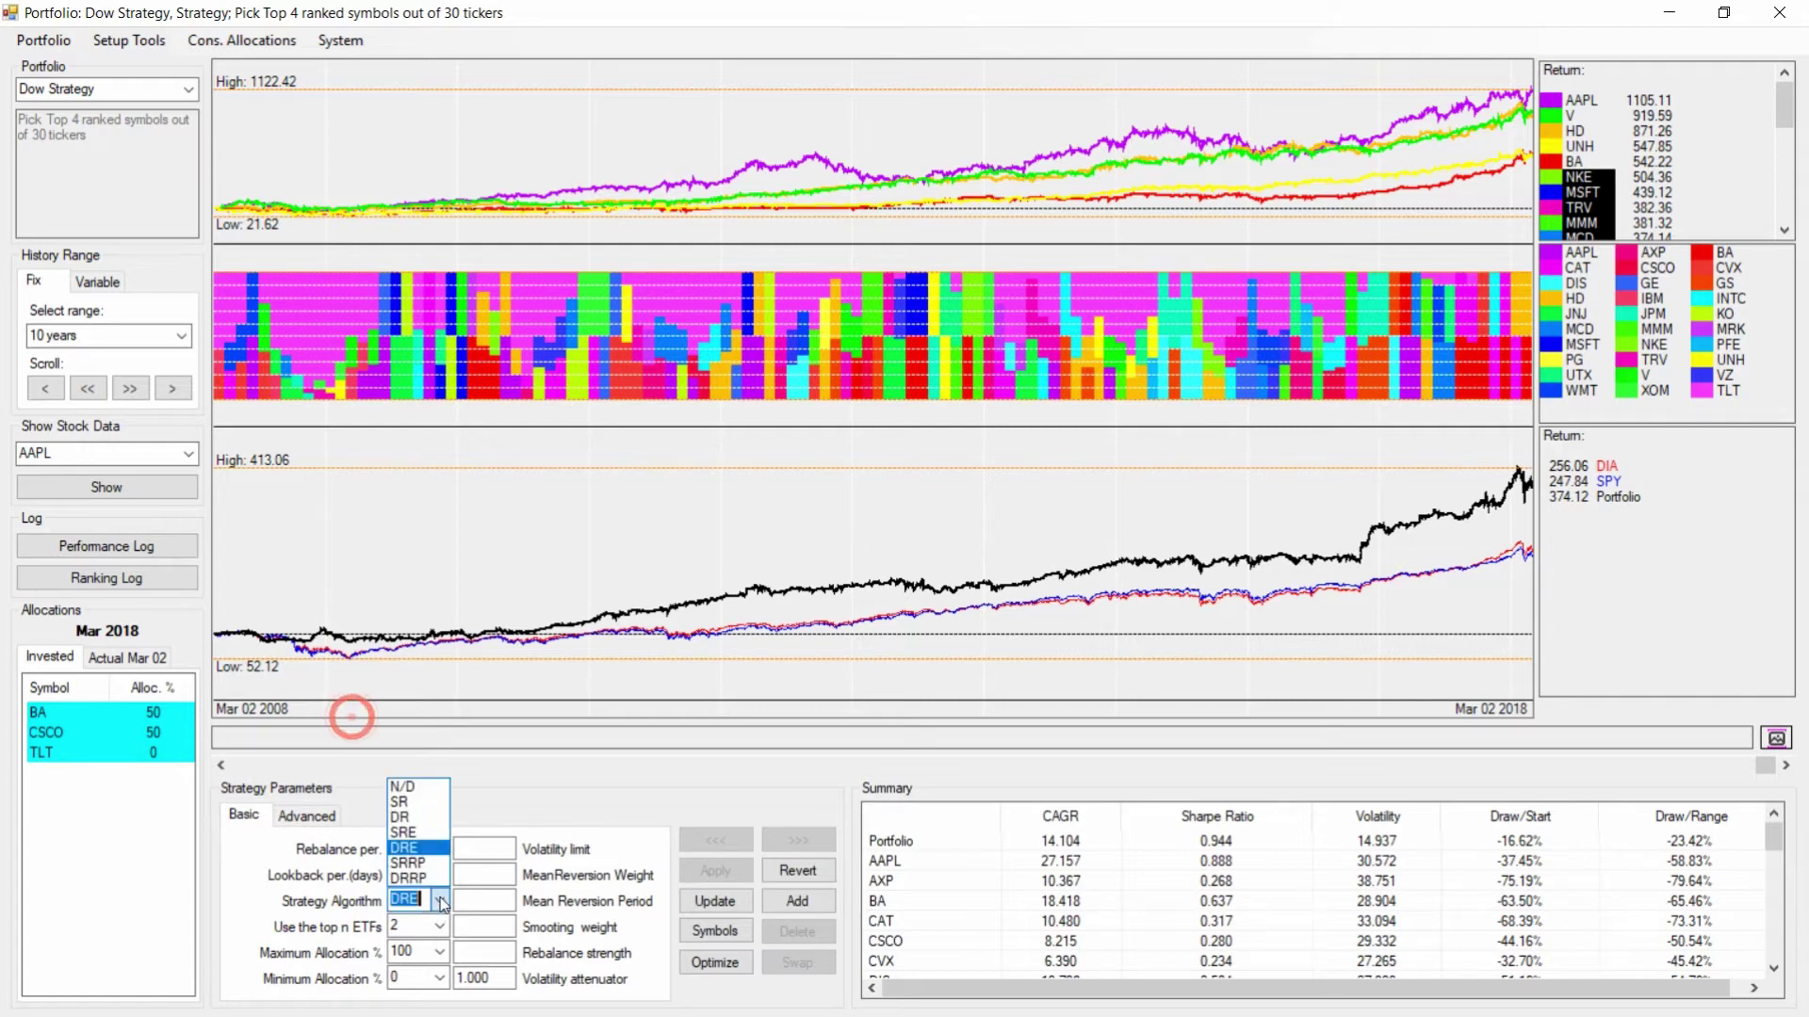
left_click(424, 878)
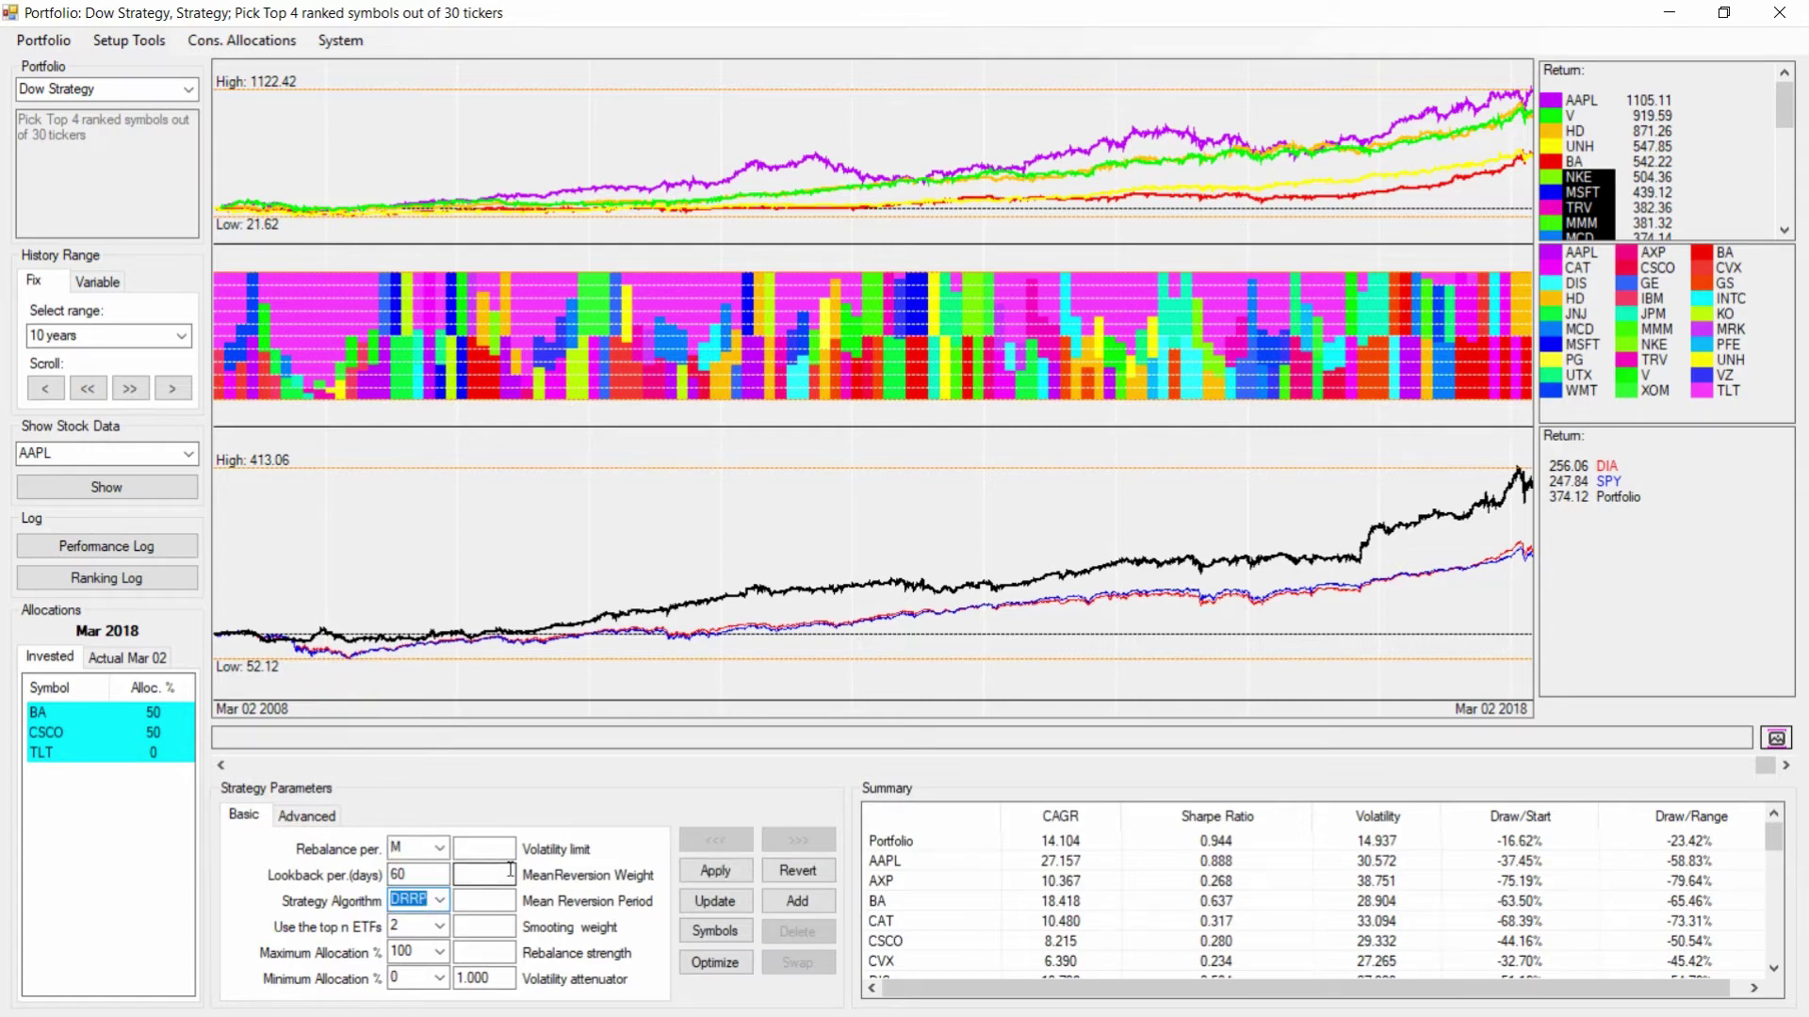
left_click(721, 876)
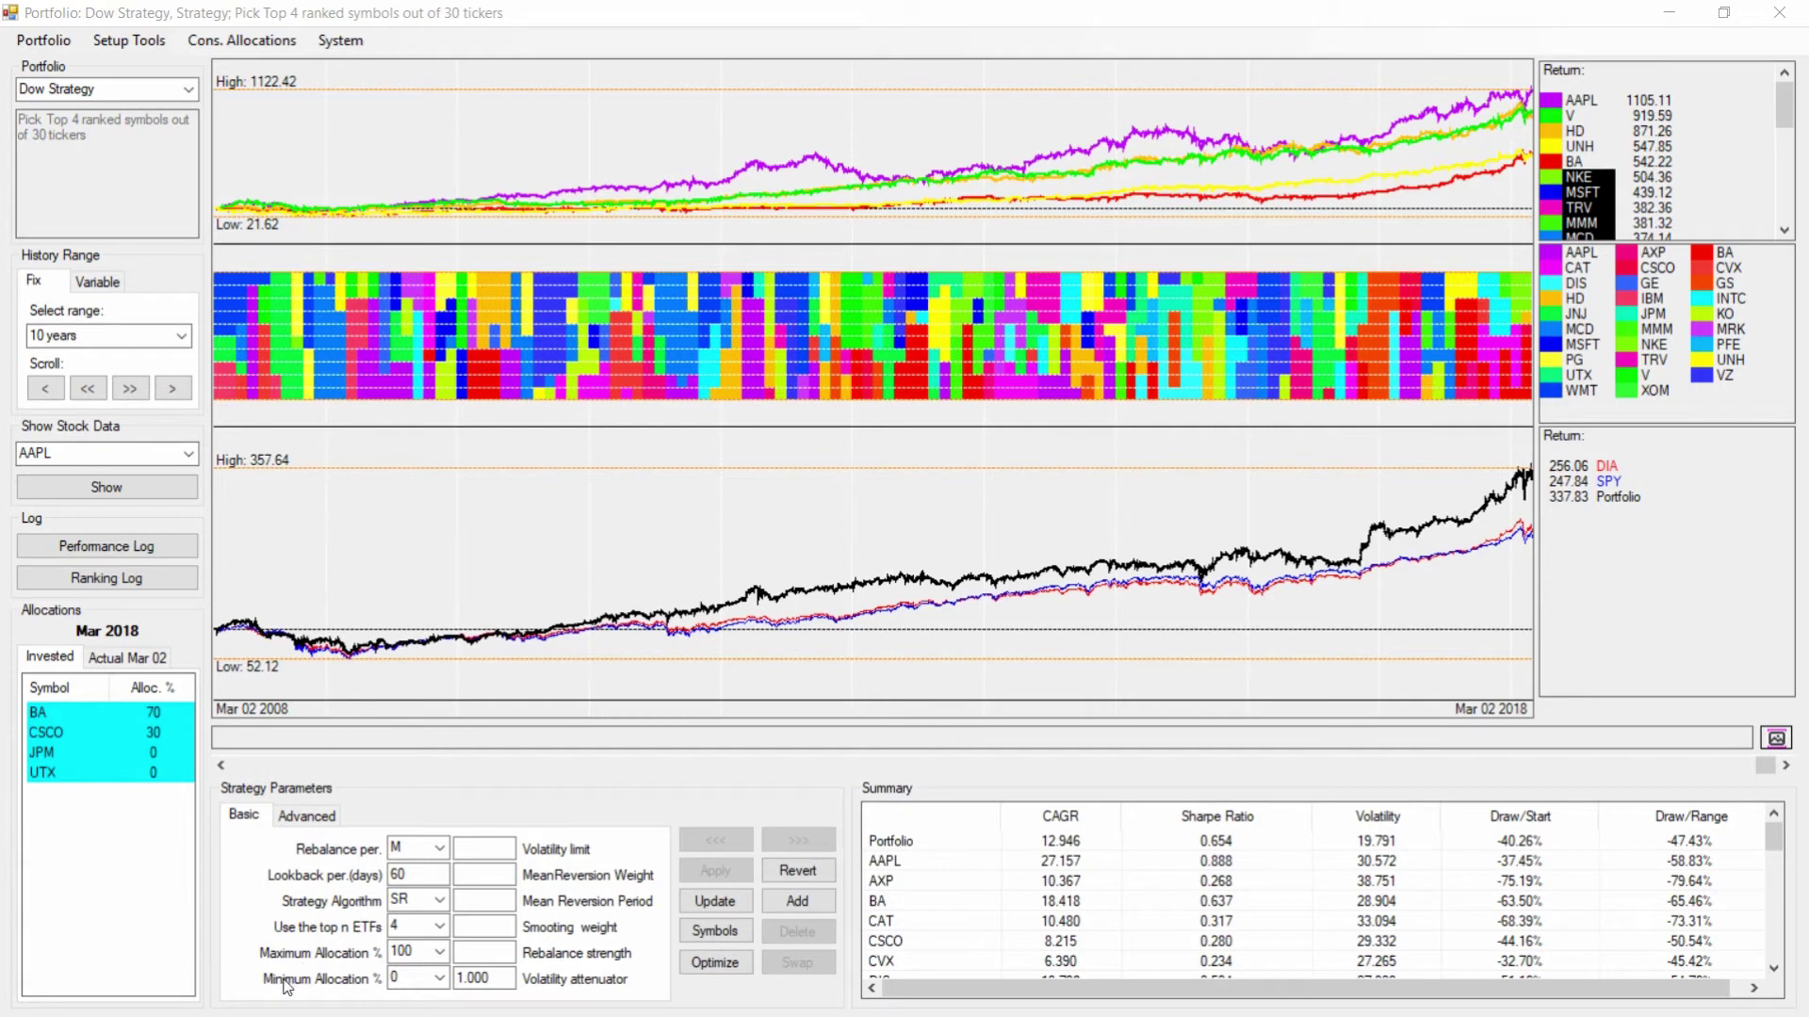
Step: Limit the allocations to a maximum of 70% and a minimum of 10%, and apply them to the strategy
left_click(439, 952)
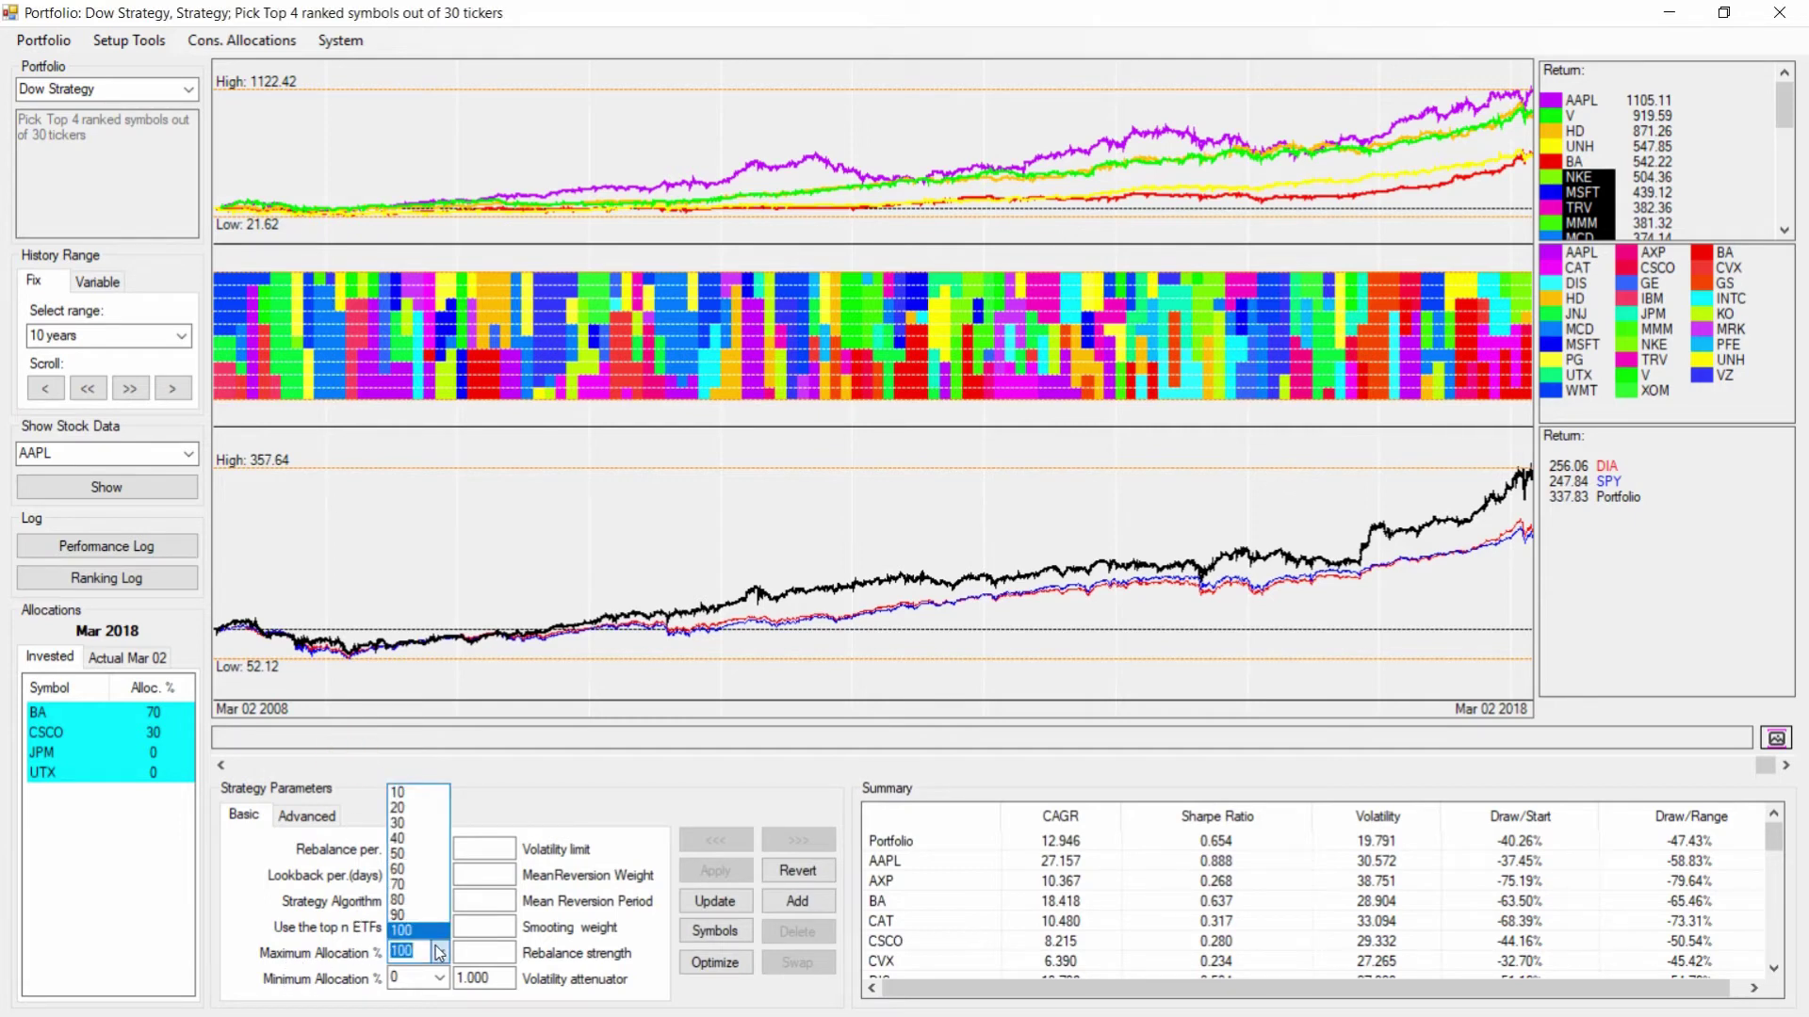
left_click(420, 886)
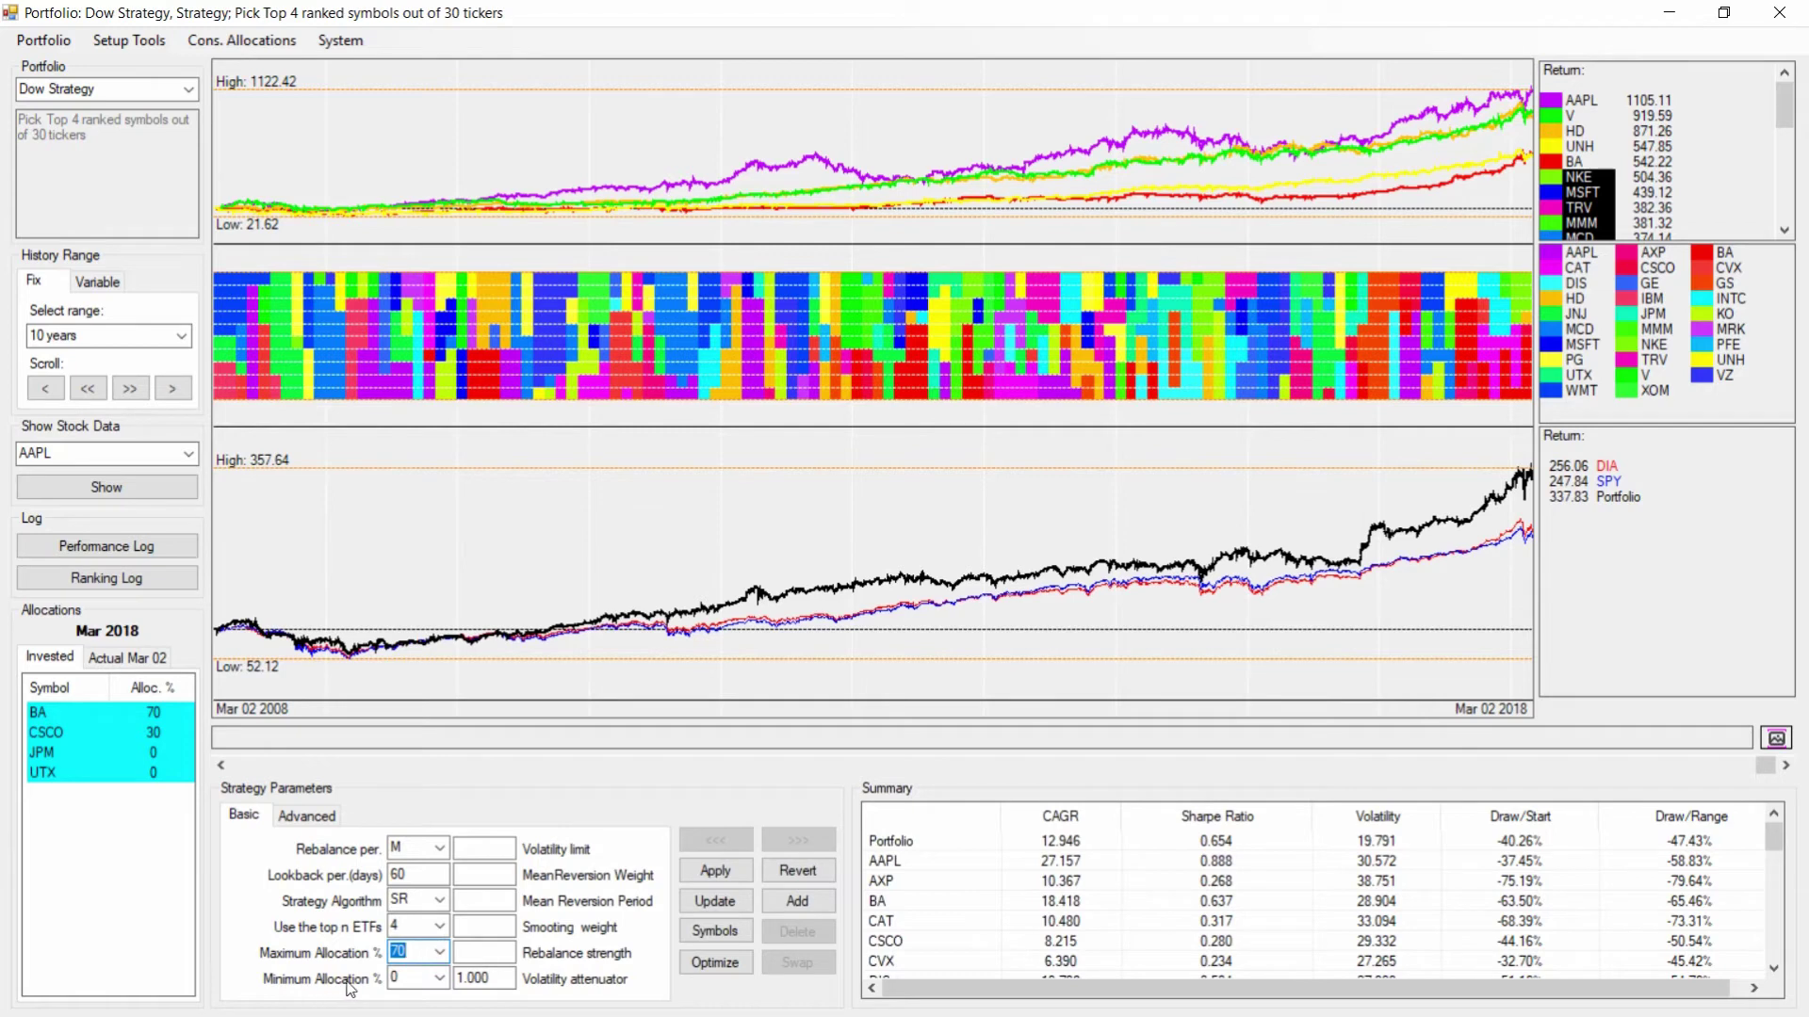
left_click(440, 980)
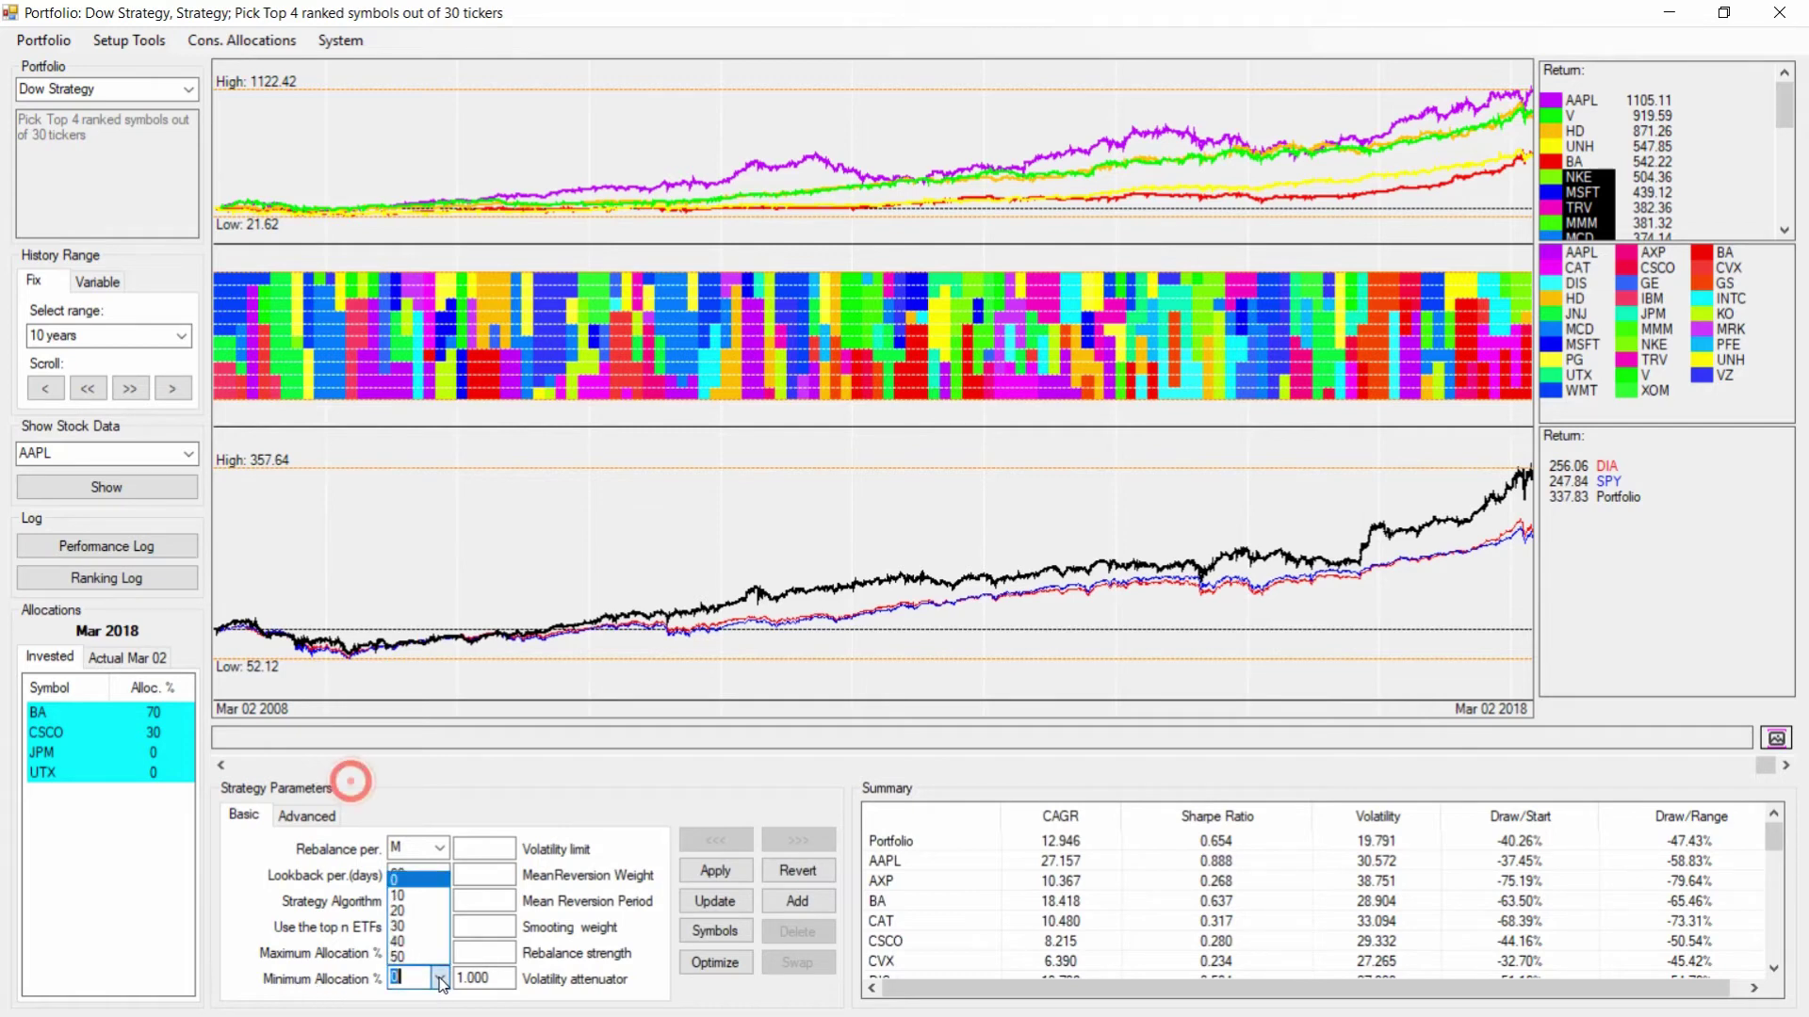
left_click(426, 895)
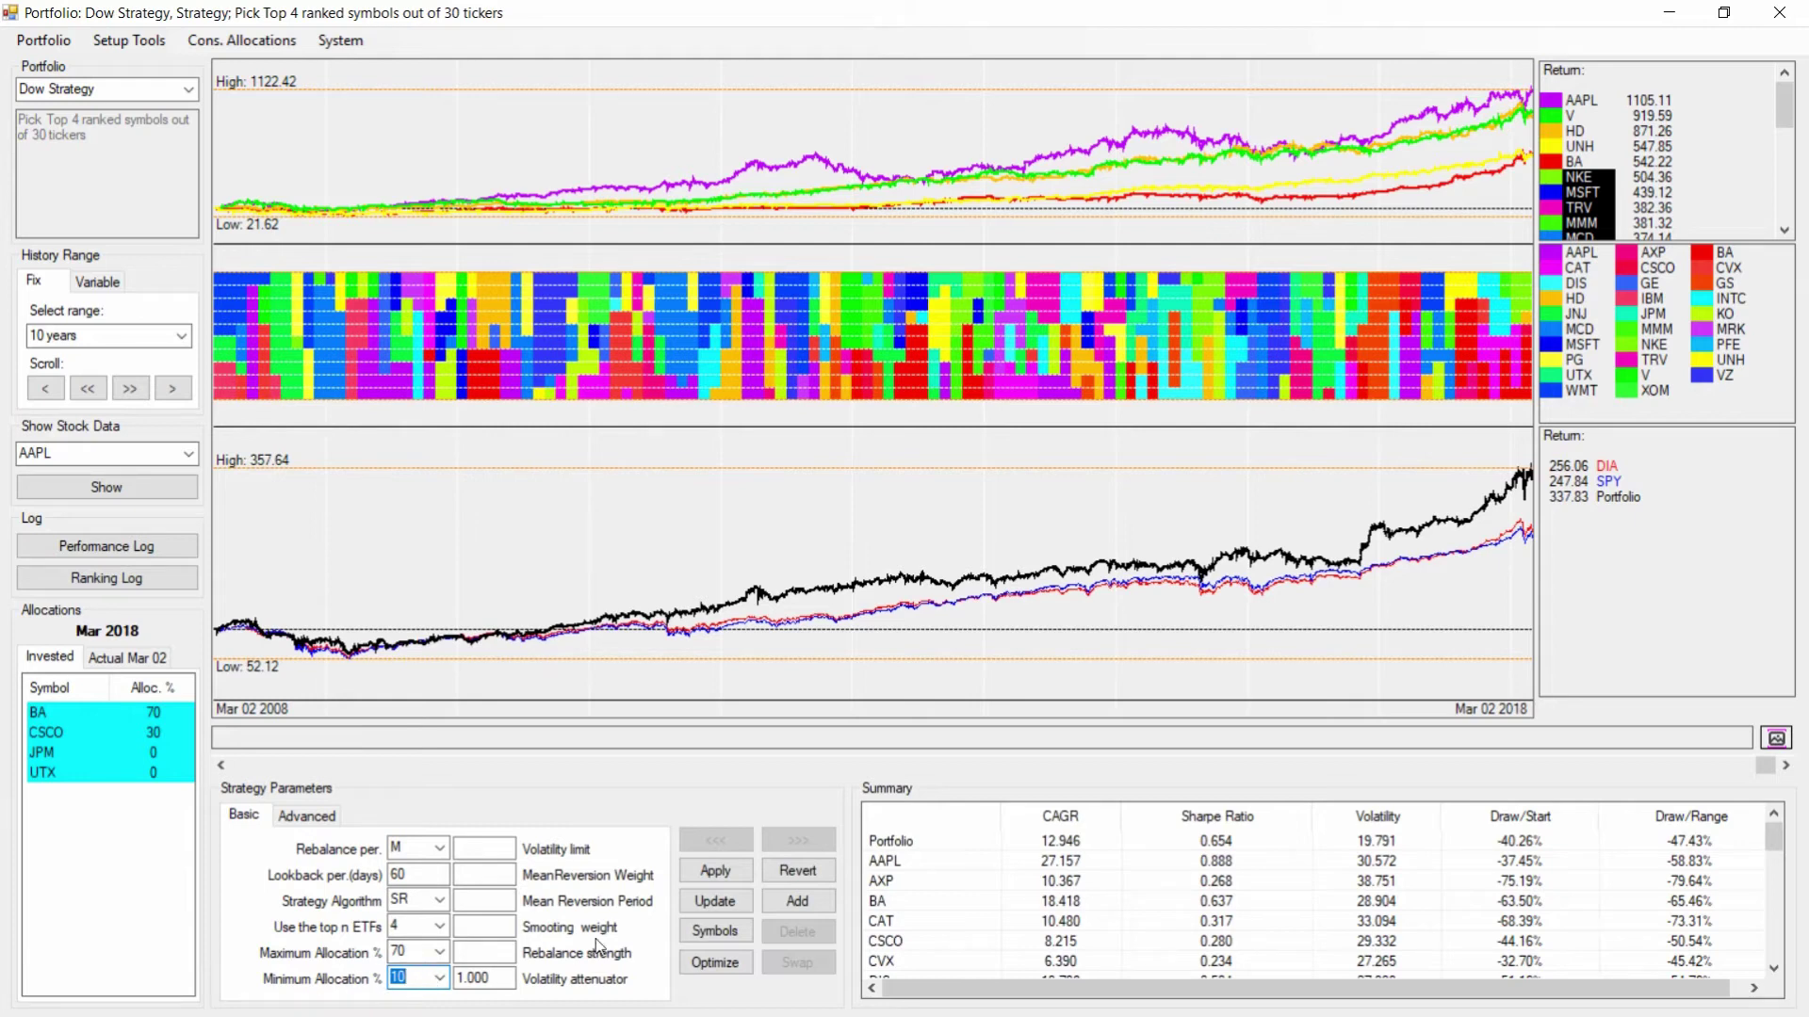
left_click(704, 872)
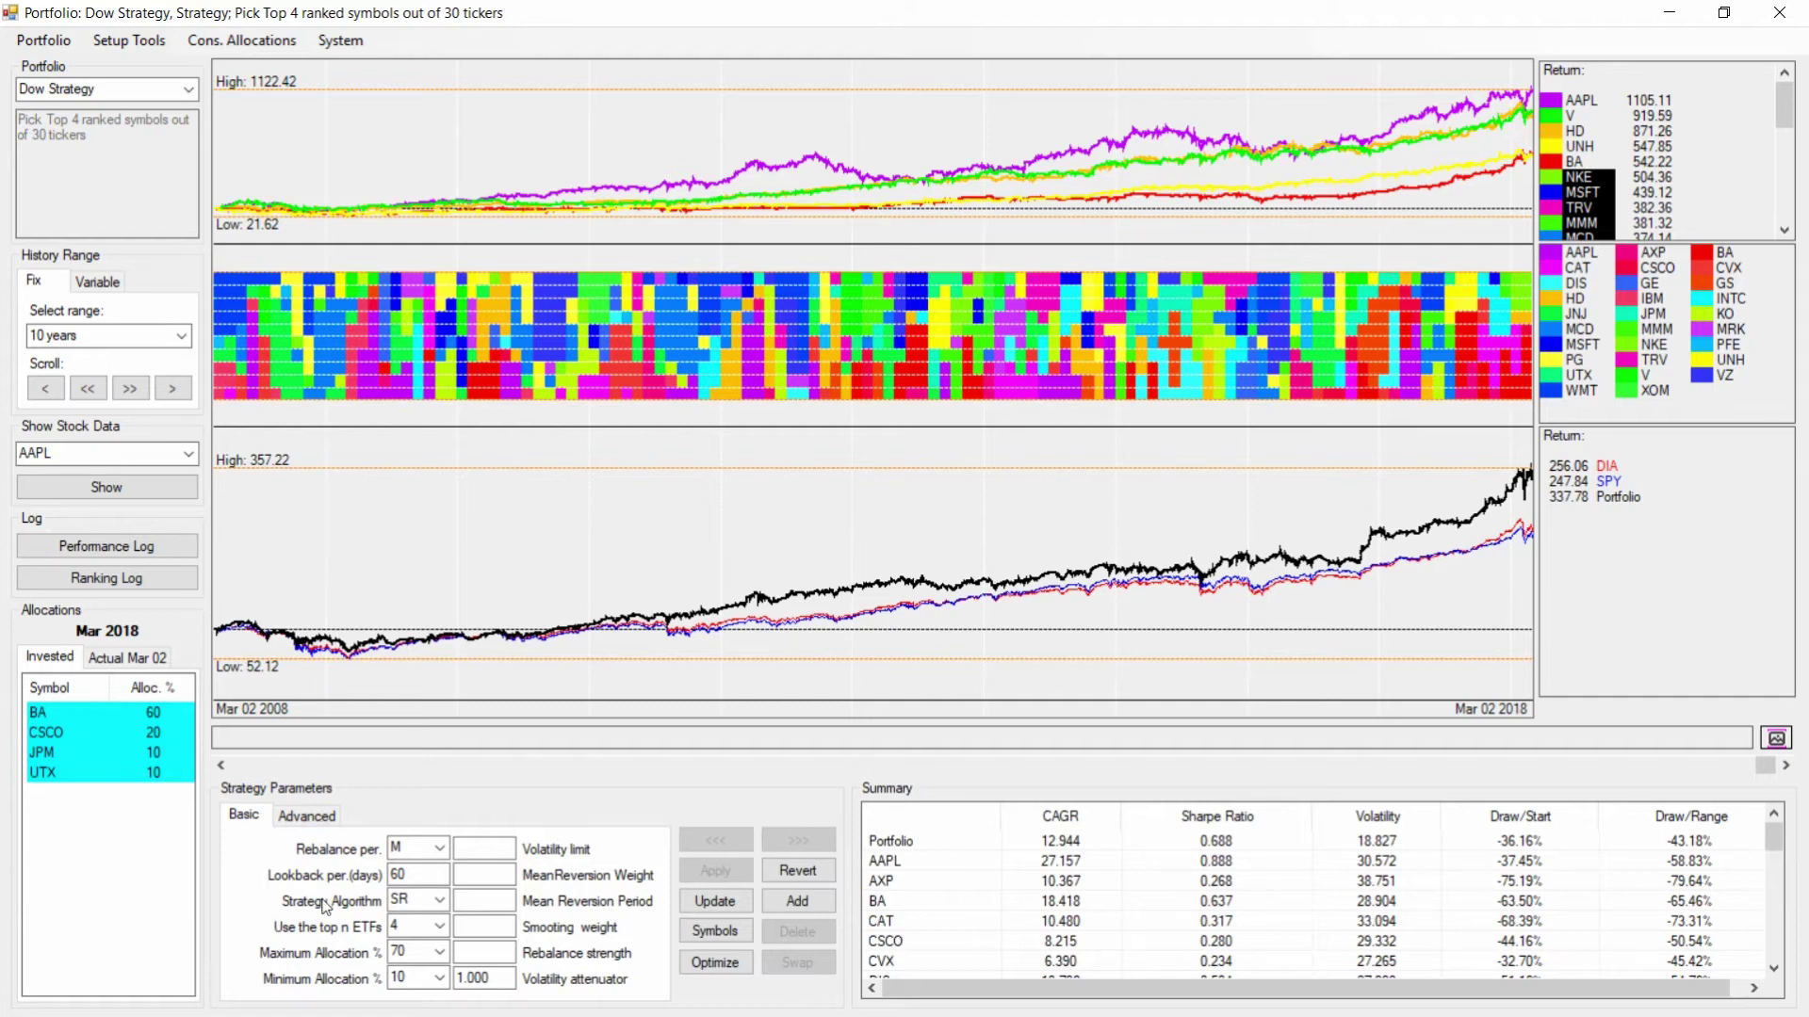
Step: Restore the maximum allocation to 100% and the minimum allocation to 0%, and recalculate the strategy
left_click(440, 953)
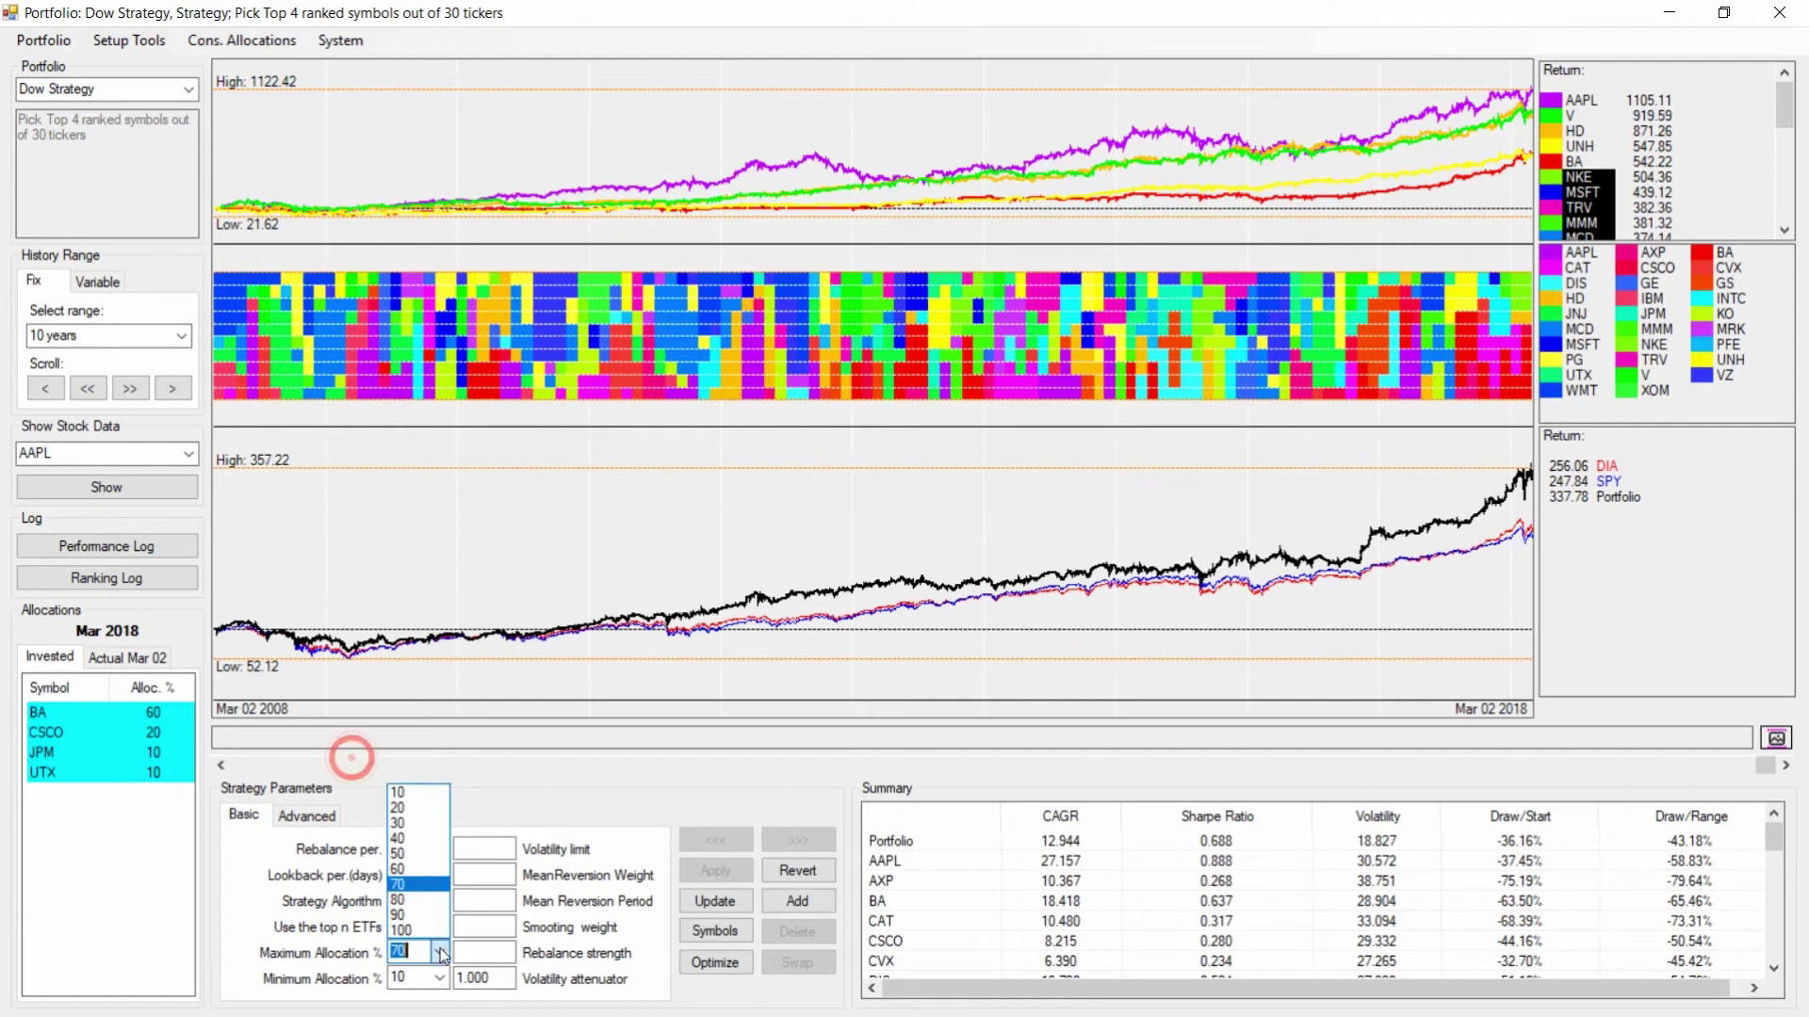
left_click(414, 930)
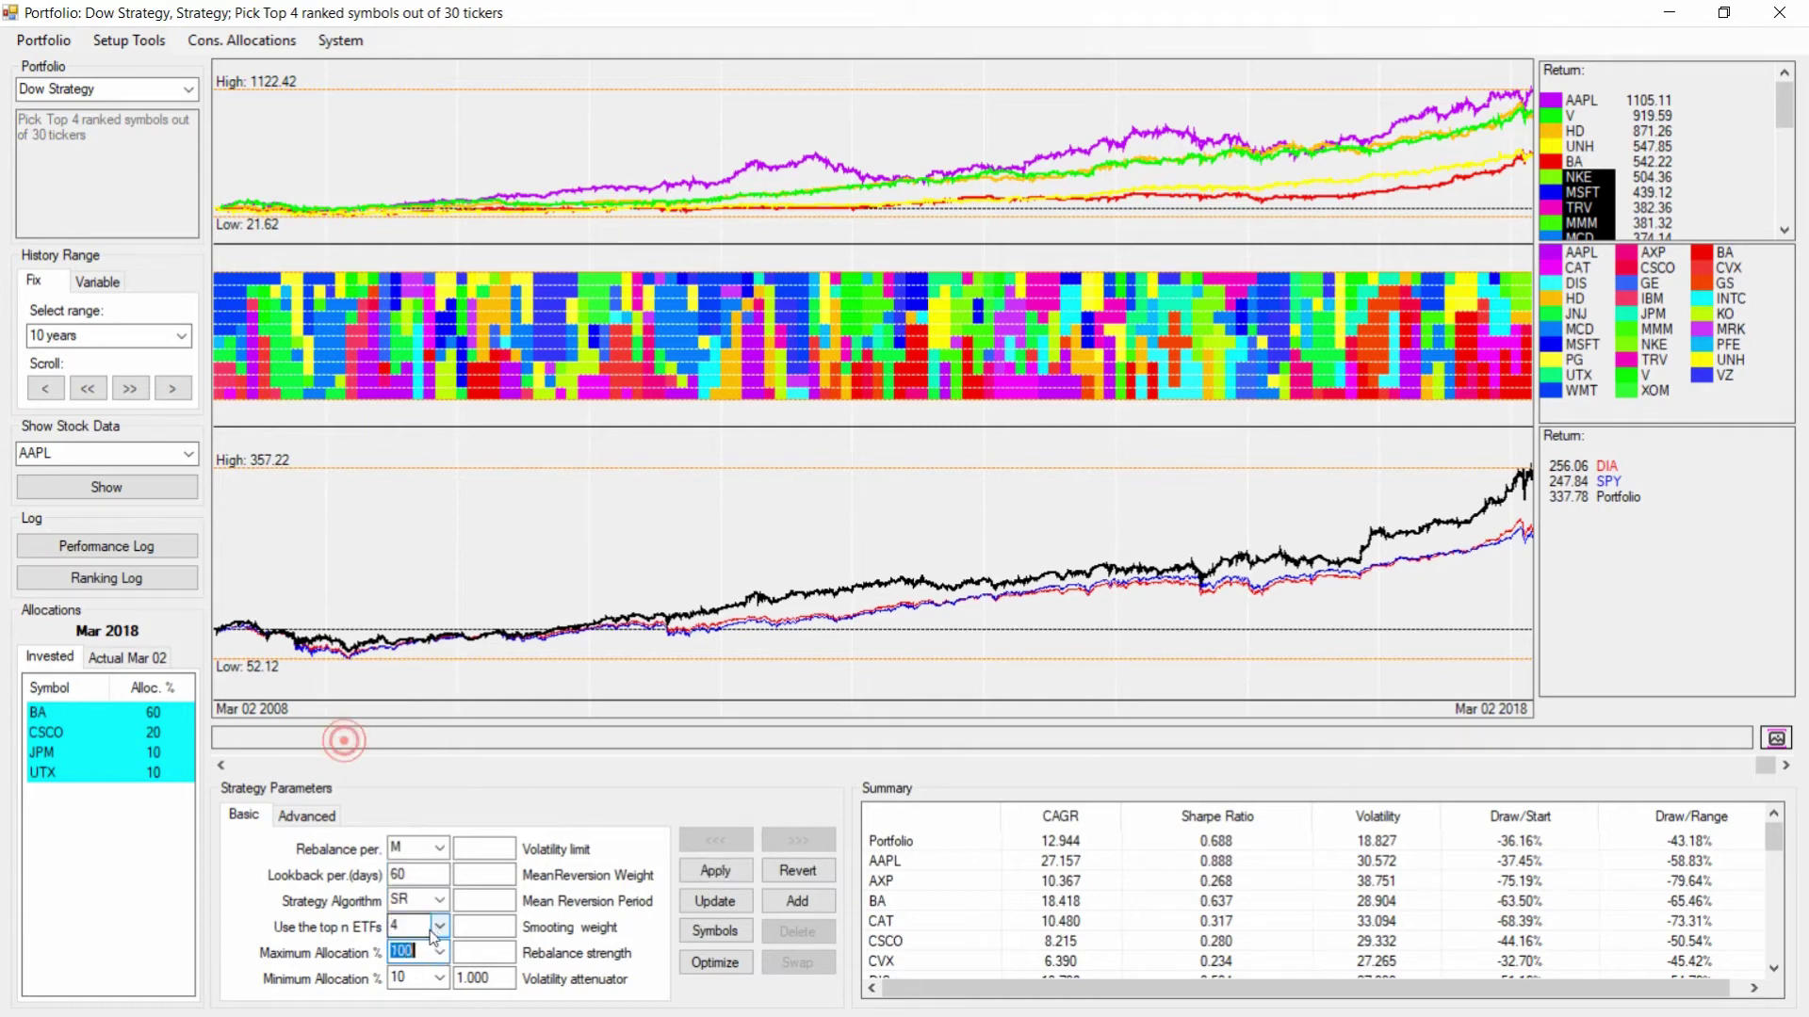
left_click(440, 979)
left_click(415, 872)
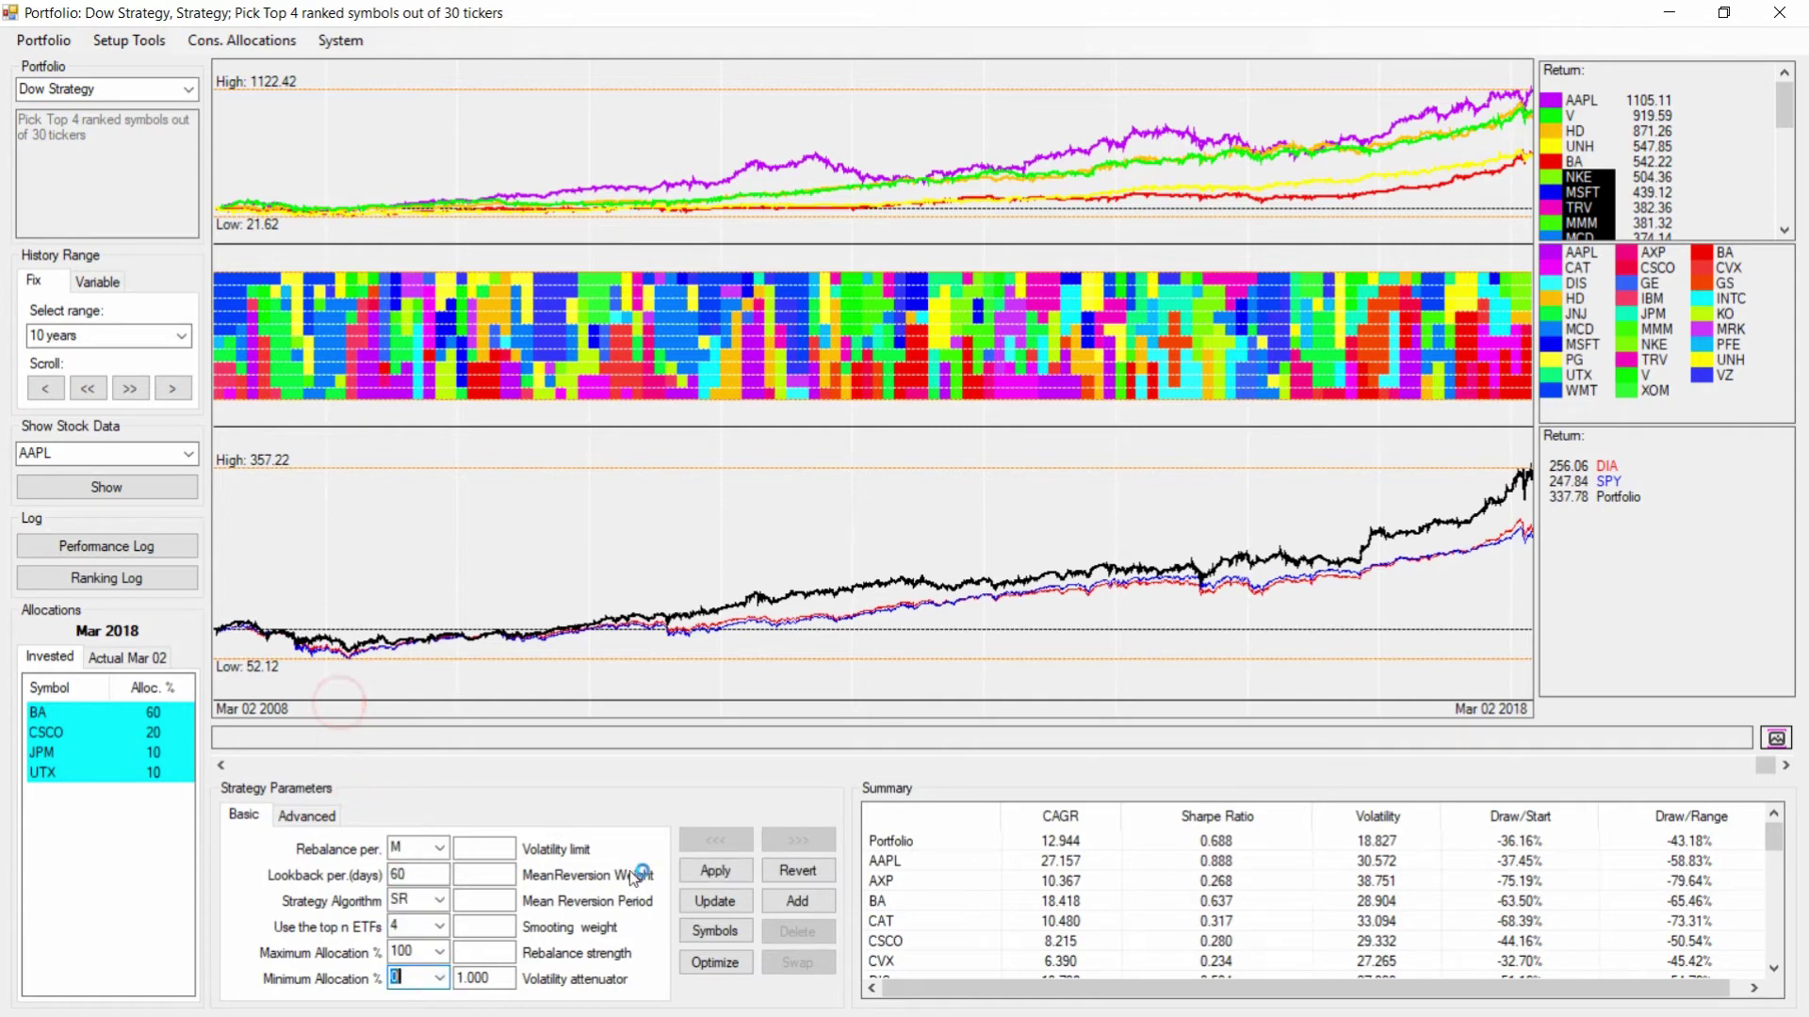
left_click(714, 868)
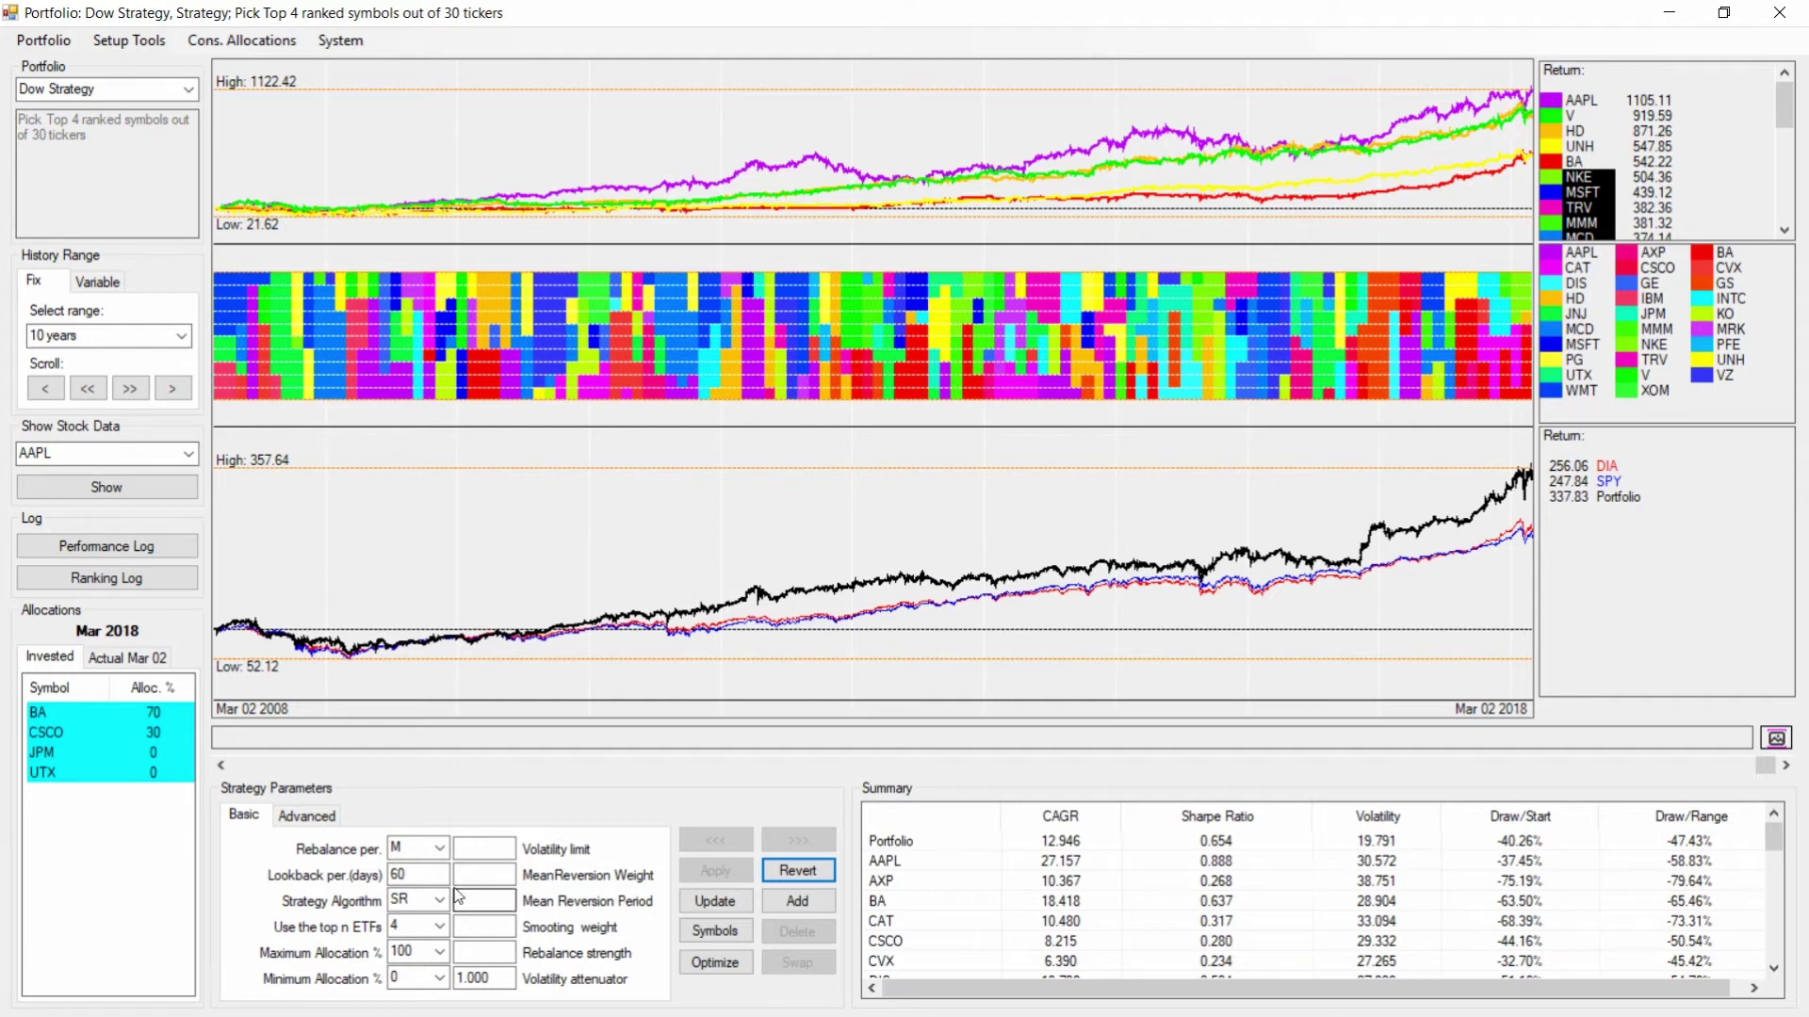
Step: Set the volatility limit to 15 and apply it to the Dow Strategy
left_click(481, 846)
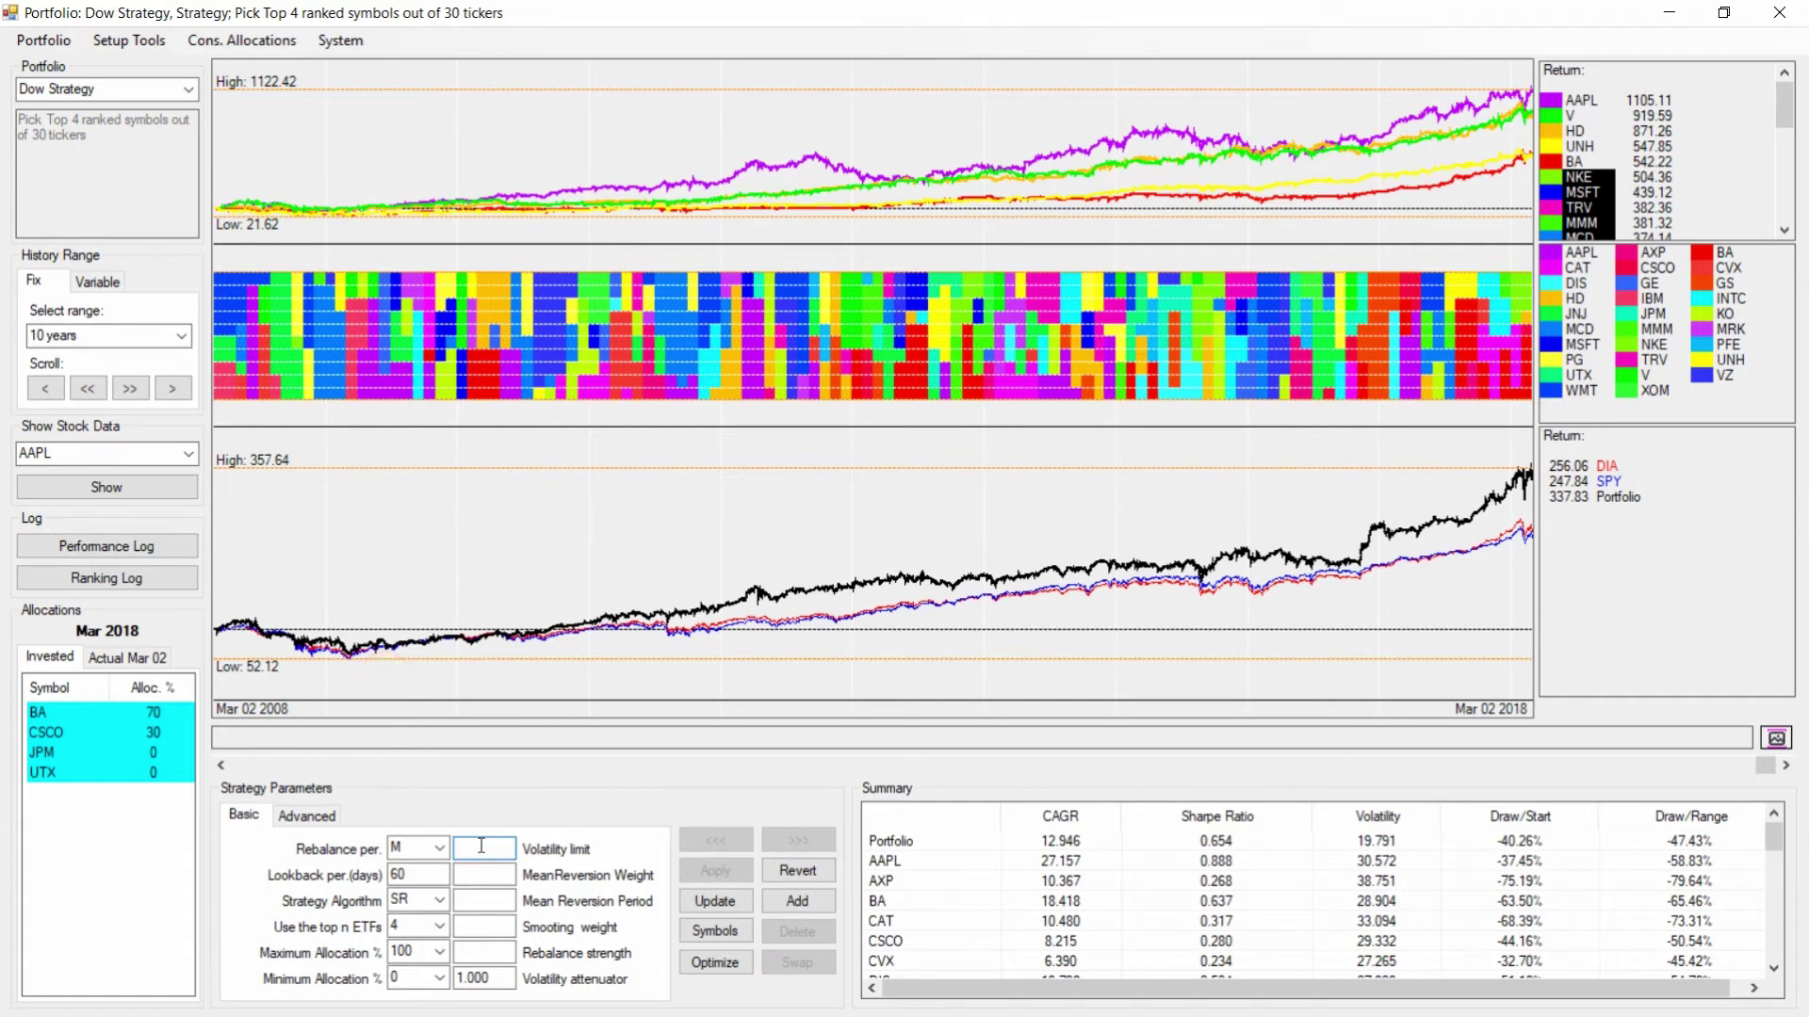
type("15")
left_click(712, 868)
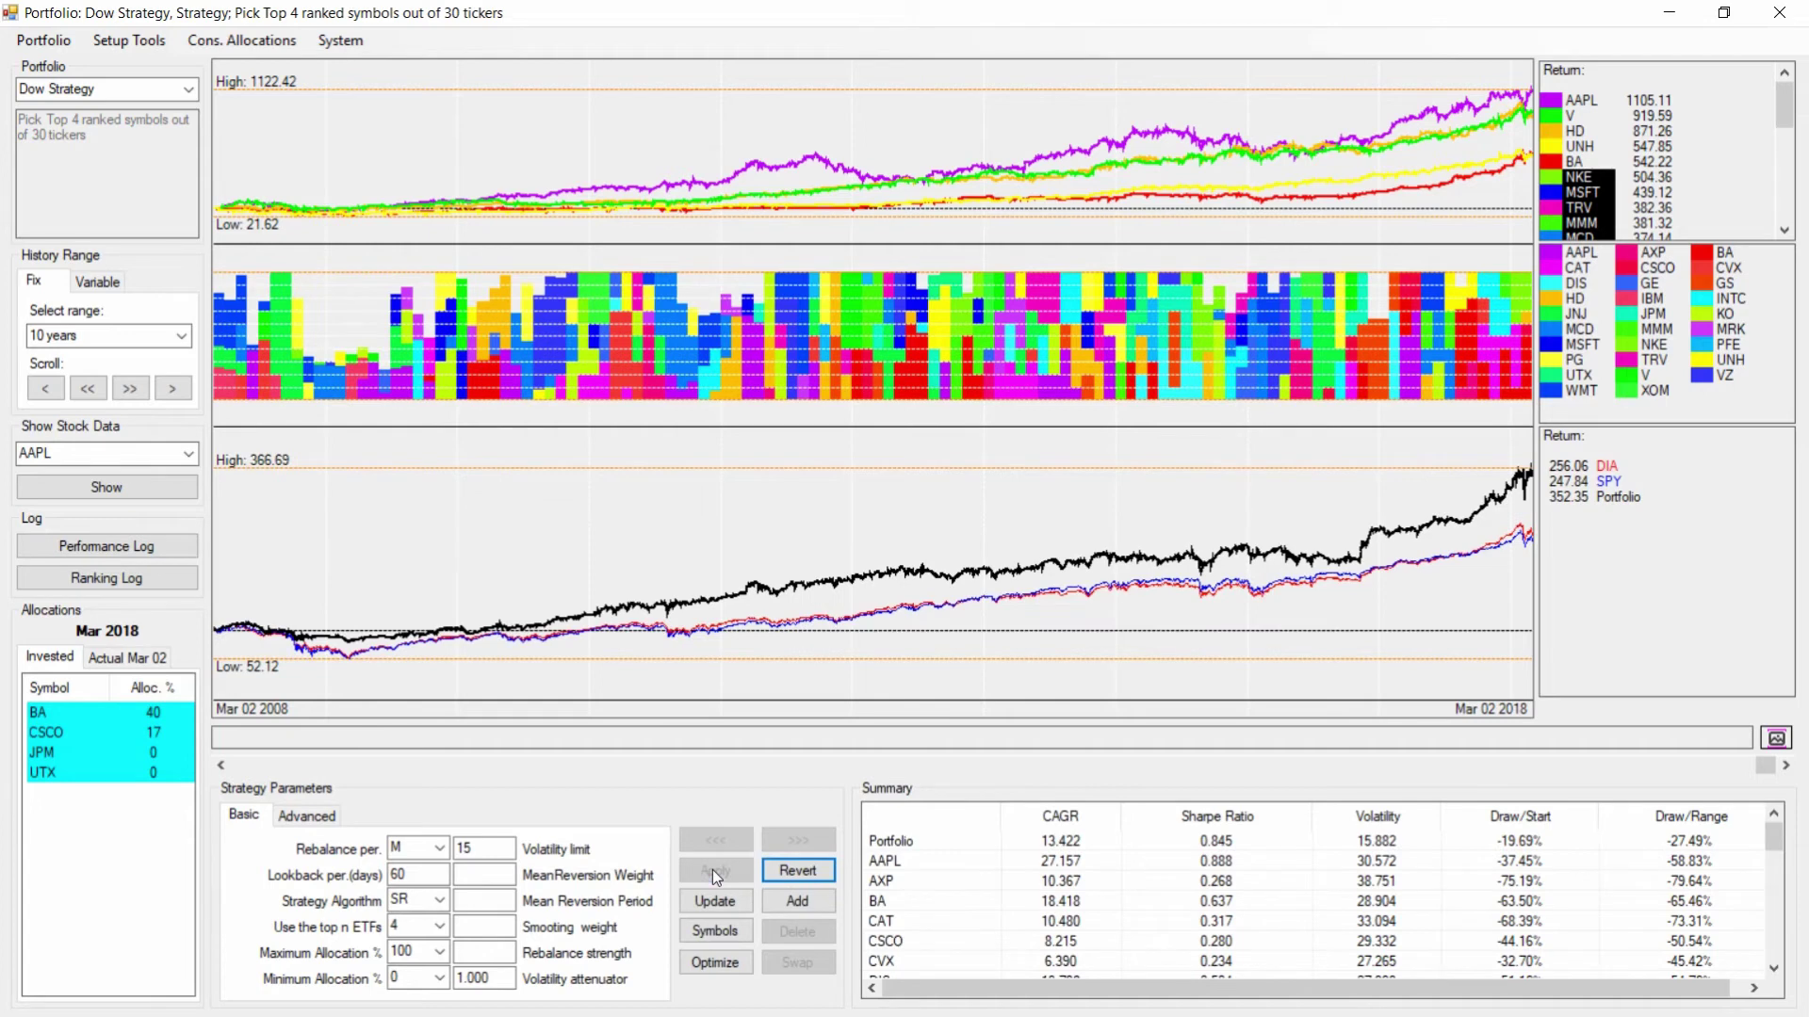
Step: Set the volatility limit to 10 and apply it to the Dow Strategy
left_click(315, 509)
left_click(486, 845)
key("BackSpace")
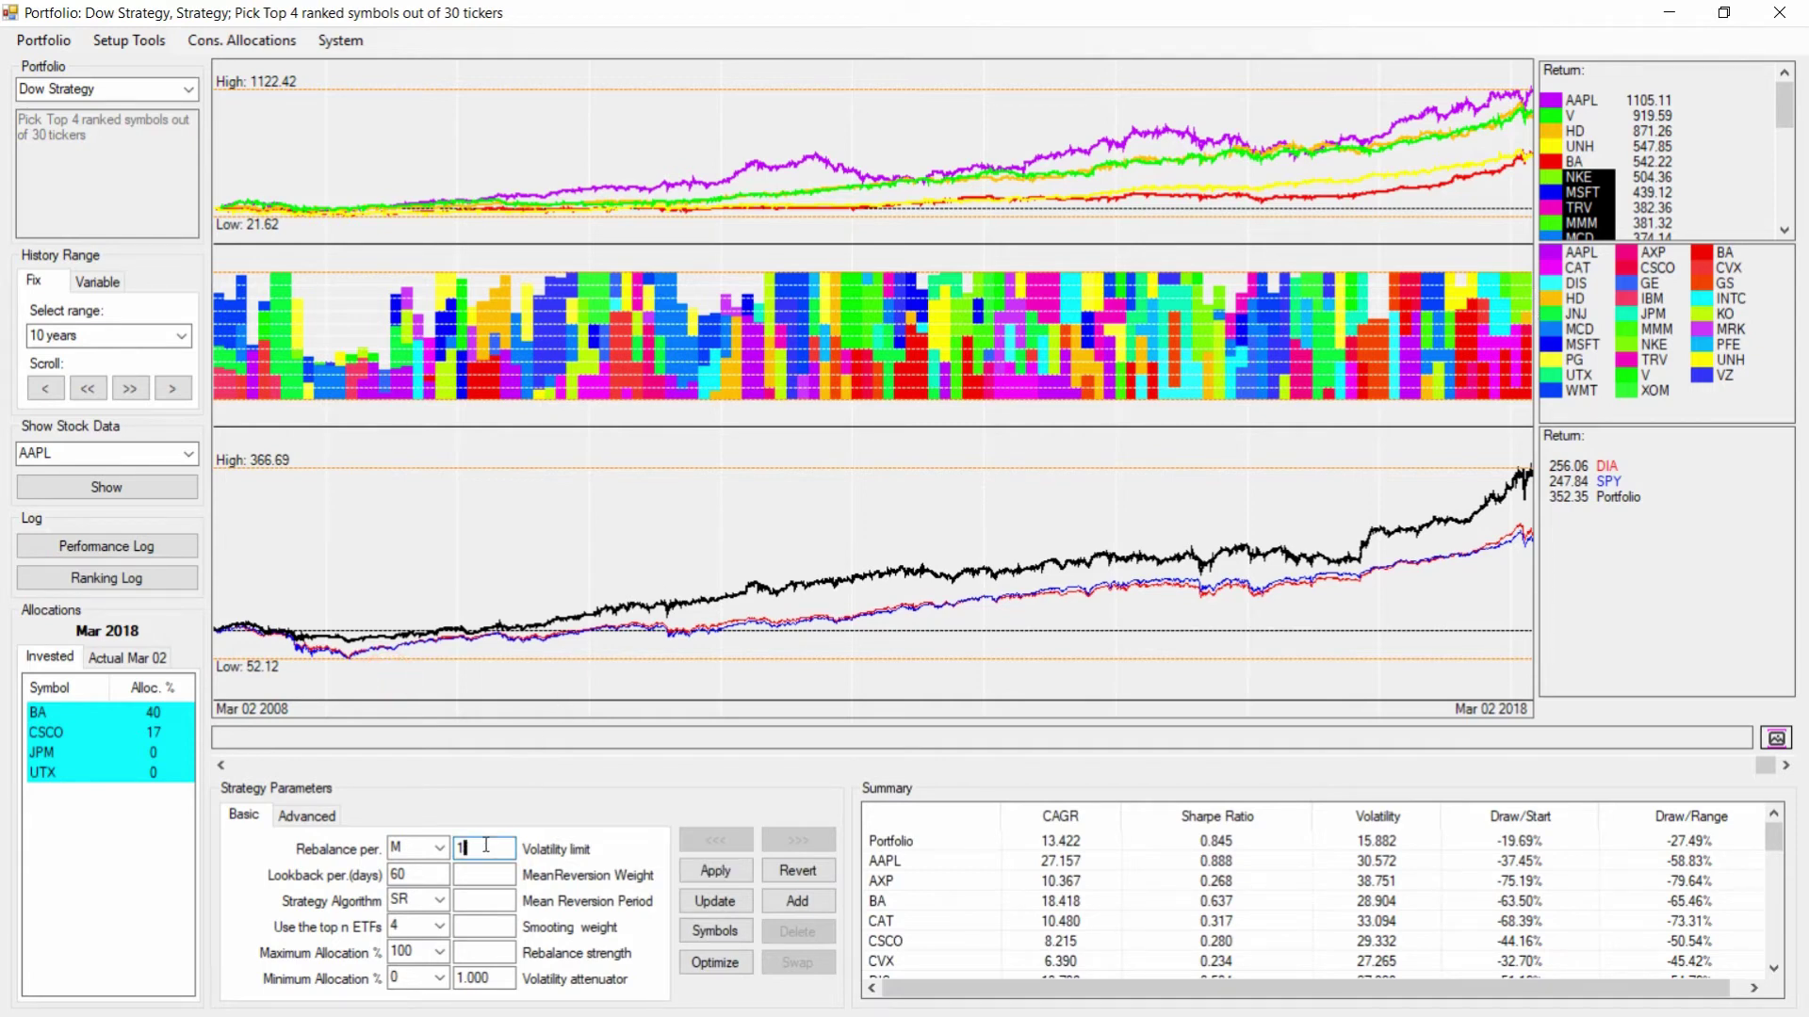
type("0")
left_click(708, 871)
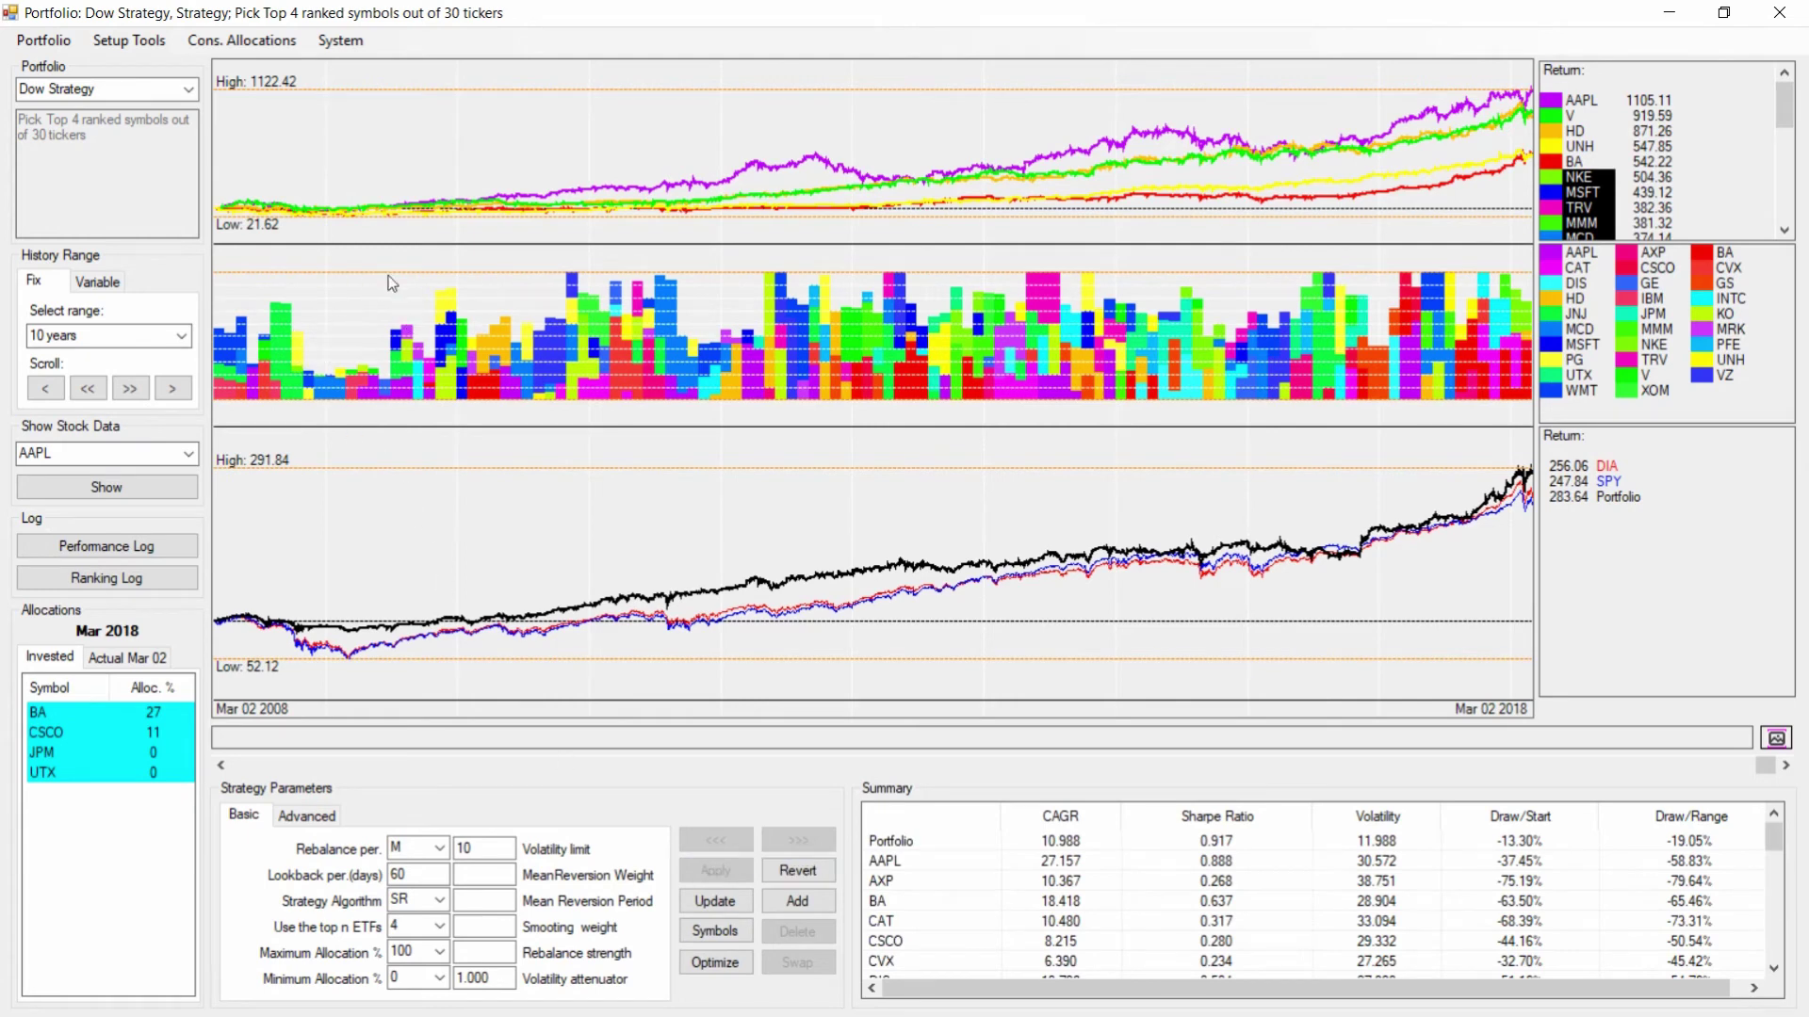
Step: Remove the volatility limit and recalculate the Dow Strategy without it
left_click(475, 847)
key("BackSpace")
key("BackSpace")
left_click(697, 869)
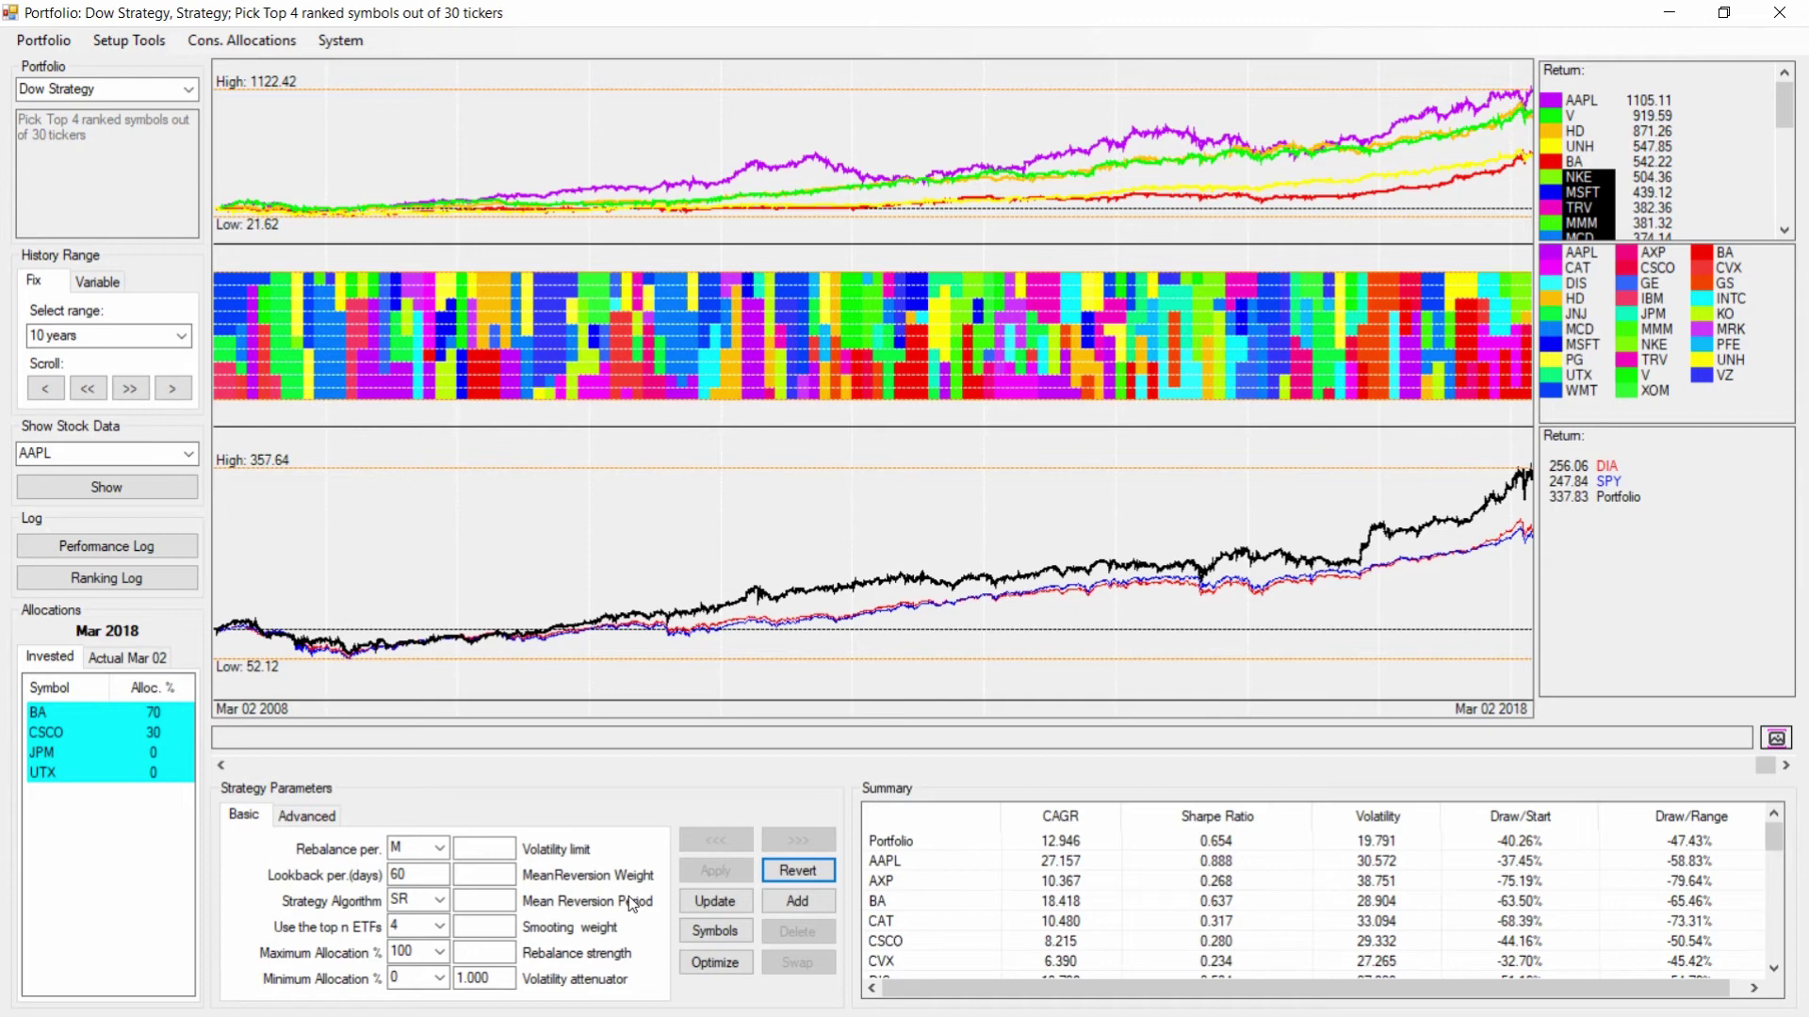
Step: Set the mean reversion period to 4 and the mean reversion weight to -100, and apply them to the strategy
left_click(391, 875)
left_click(472, 901)
type("4")
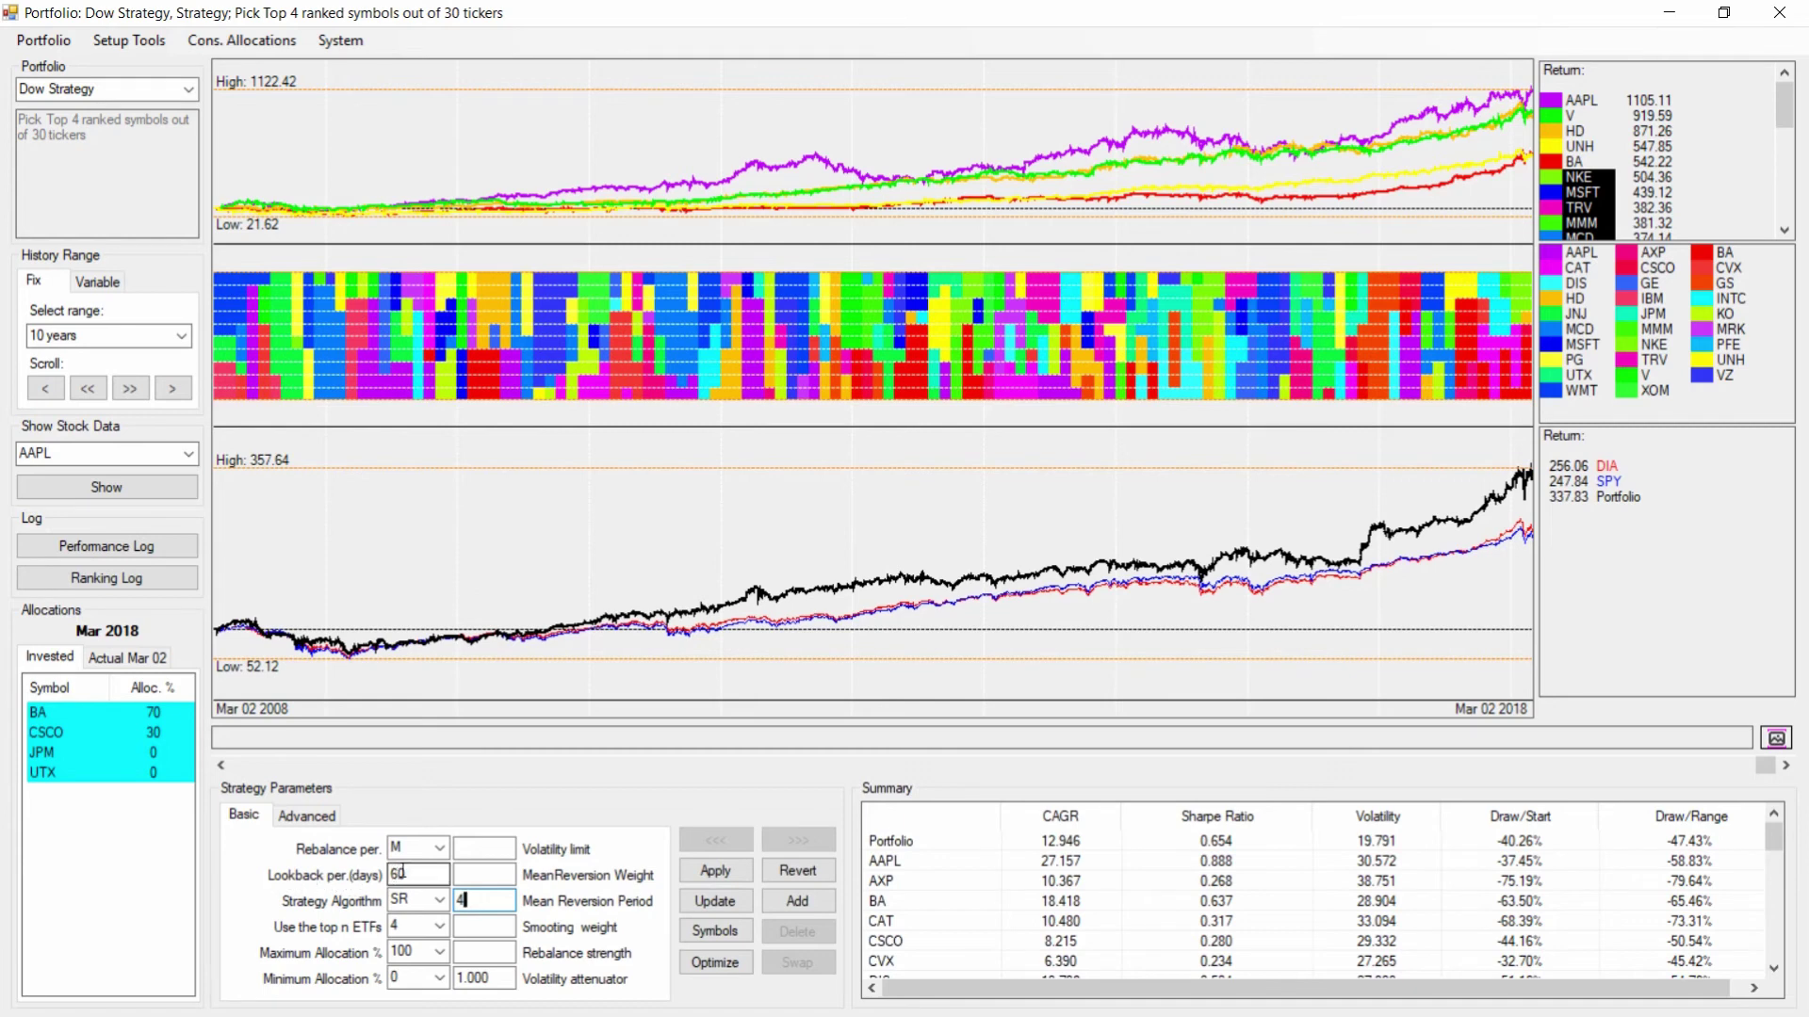
left_click(482, 873)
left_click(463, 901)
left_click(456, 900)
left_click(704, 872)
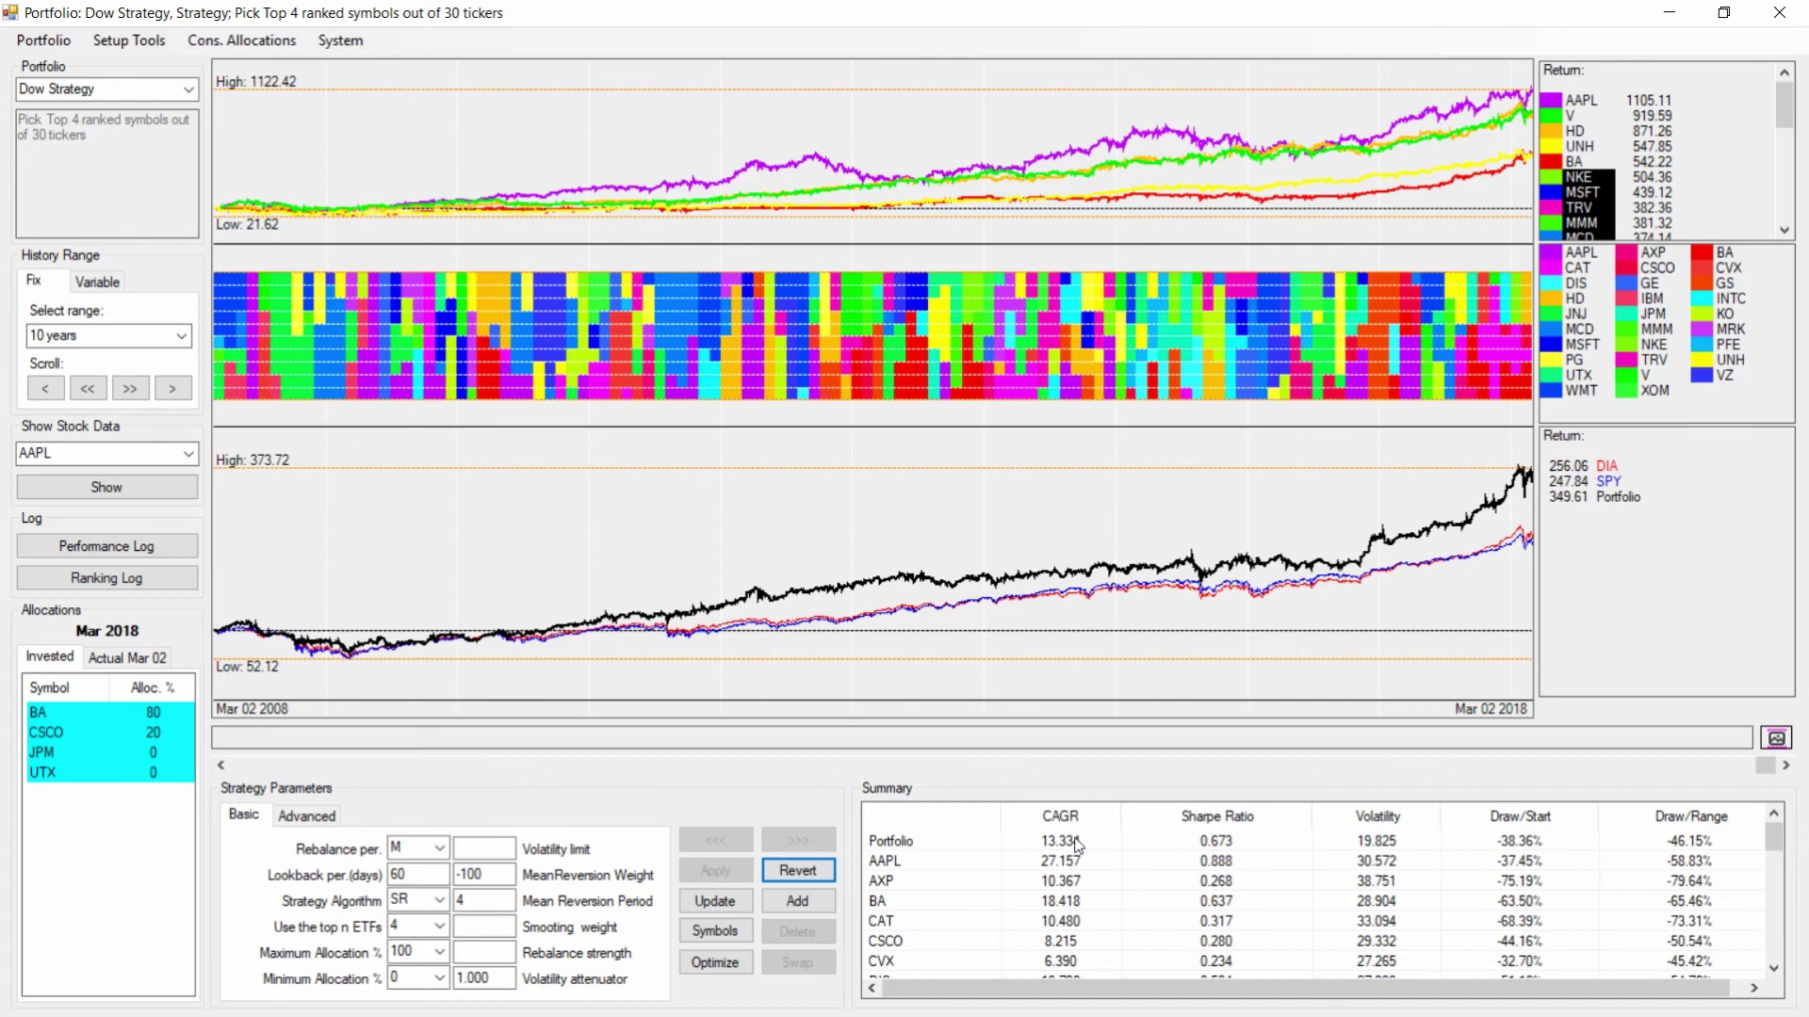
Step: Change the mean reversion weight to 100 and apply it to the strategy
left_click(490, 874)
key("BackSpace")
key("BackSpace")
key("BackSpace")
key("BackSpace")
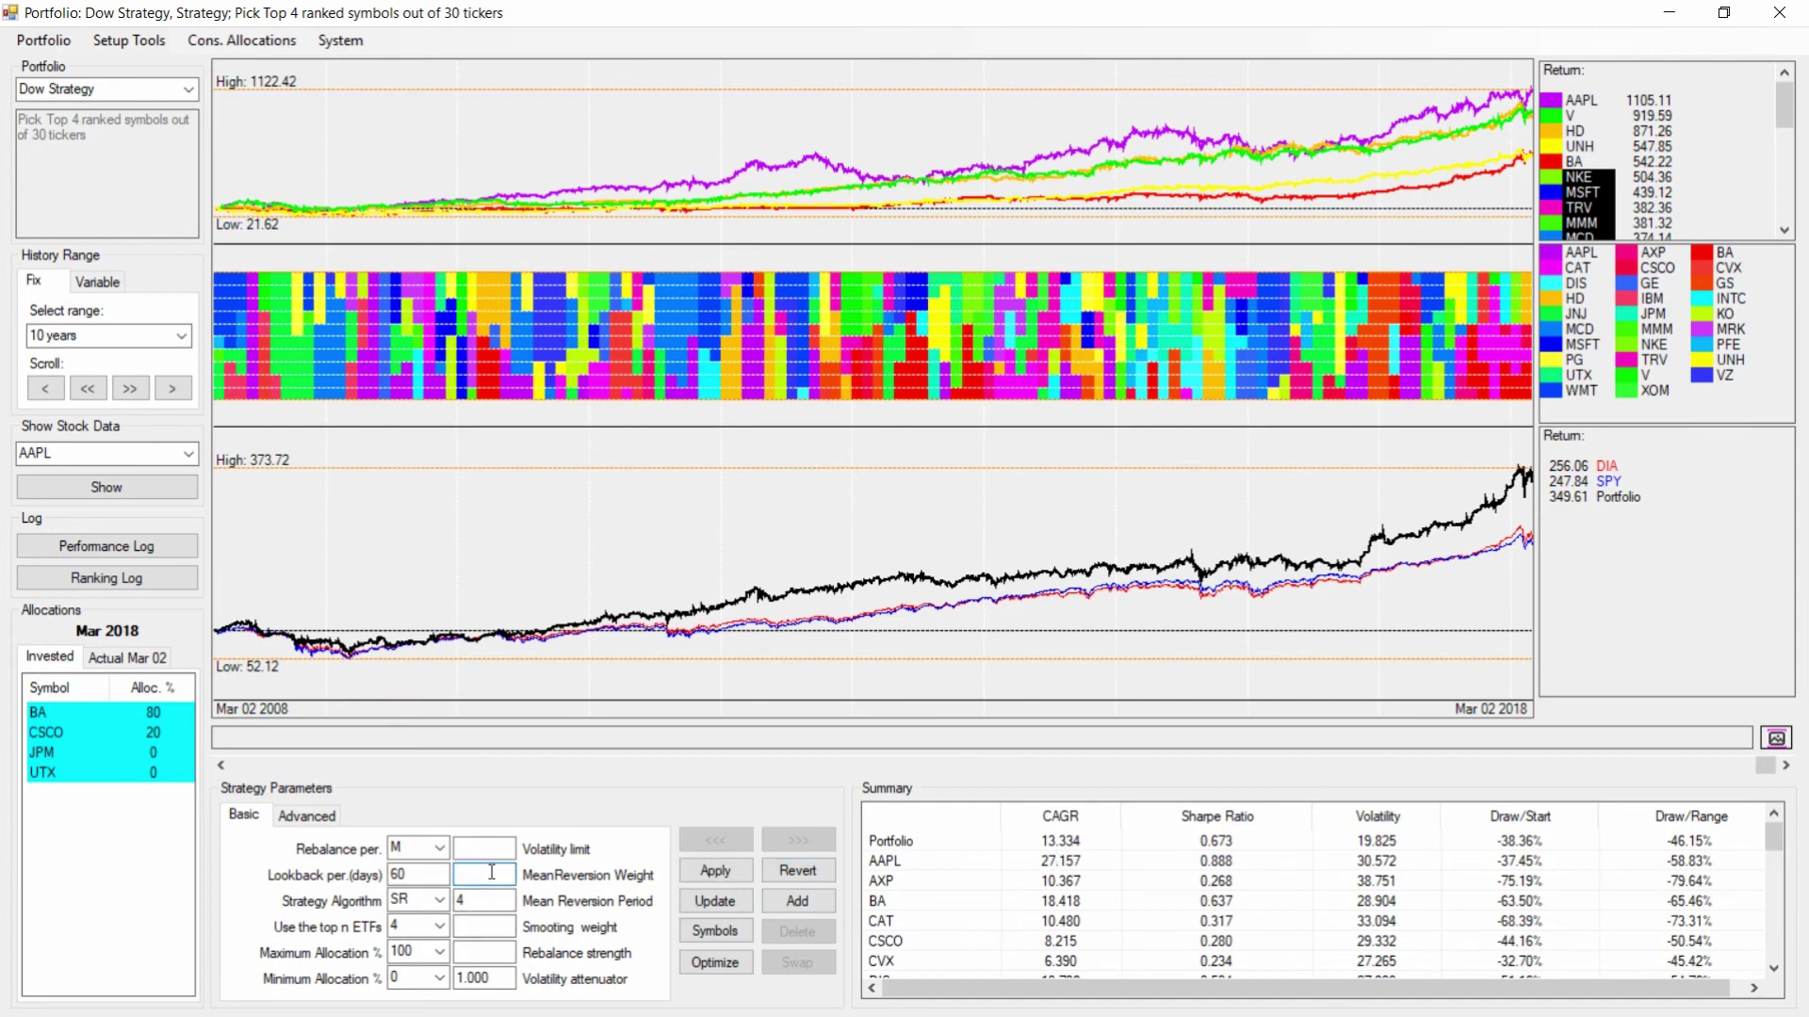
type("100")
left_click(708, 873)
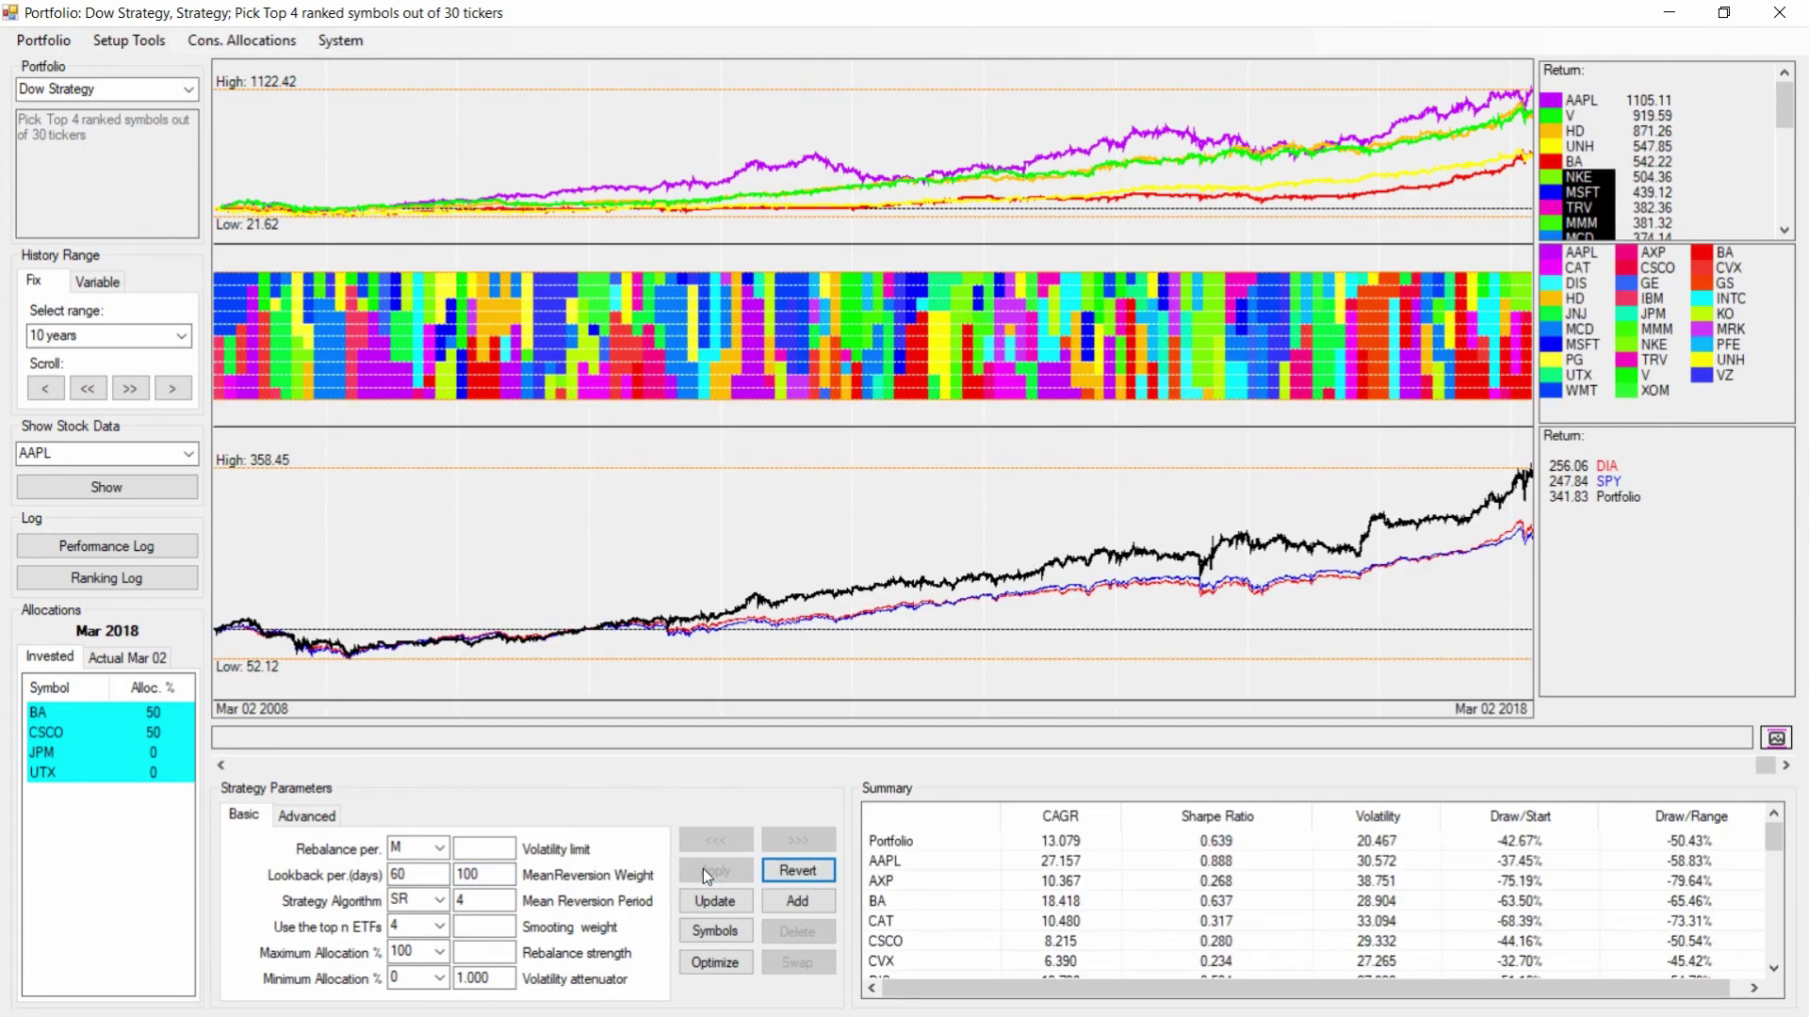
Step: Clear the mean reversion weight and period, and recalculate the strategy without mean reversion
left_click(490, 871)
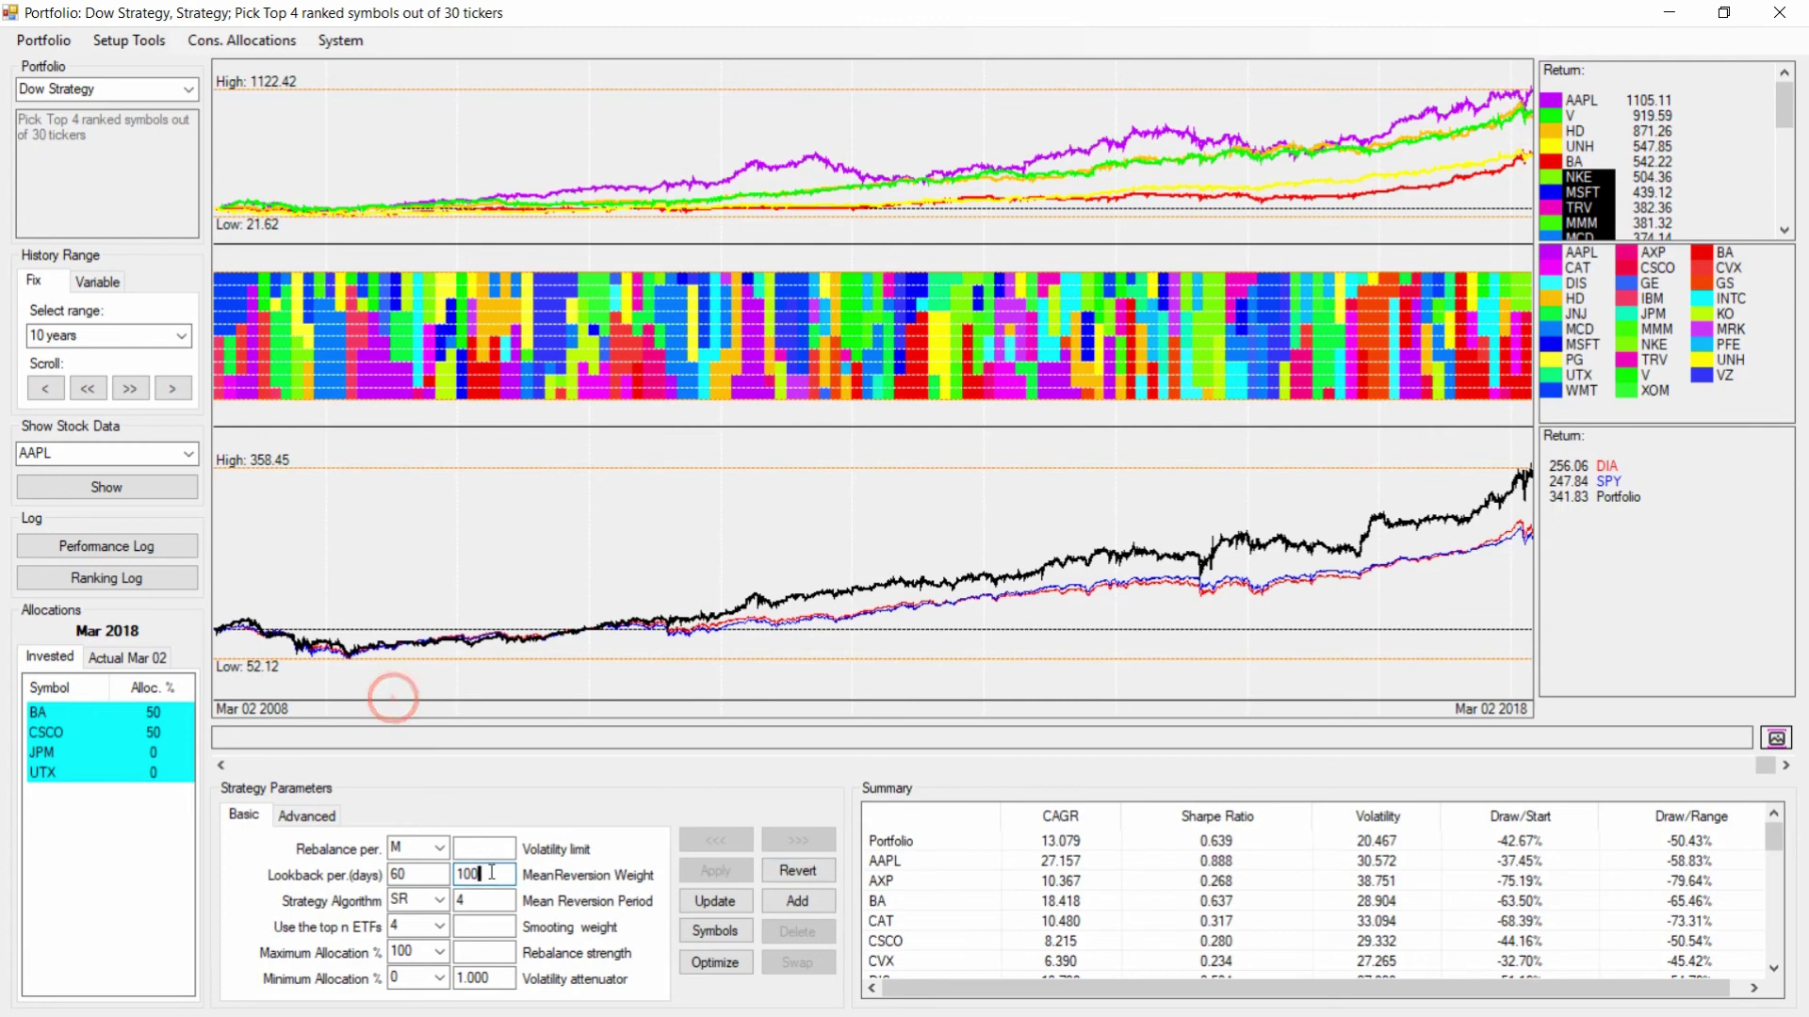
key("BackSpace")
key("BackSpace")
key("BackSpace")
type("0")
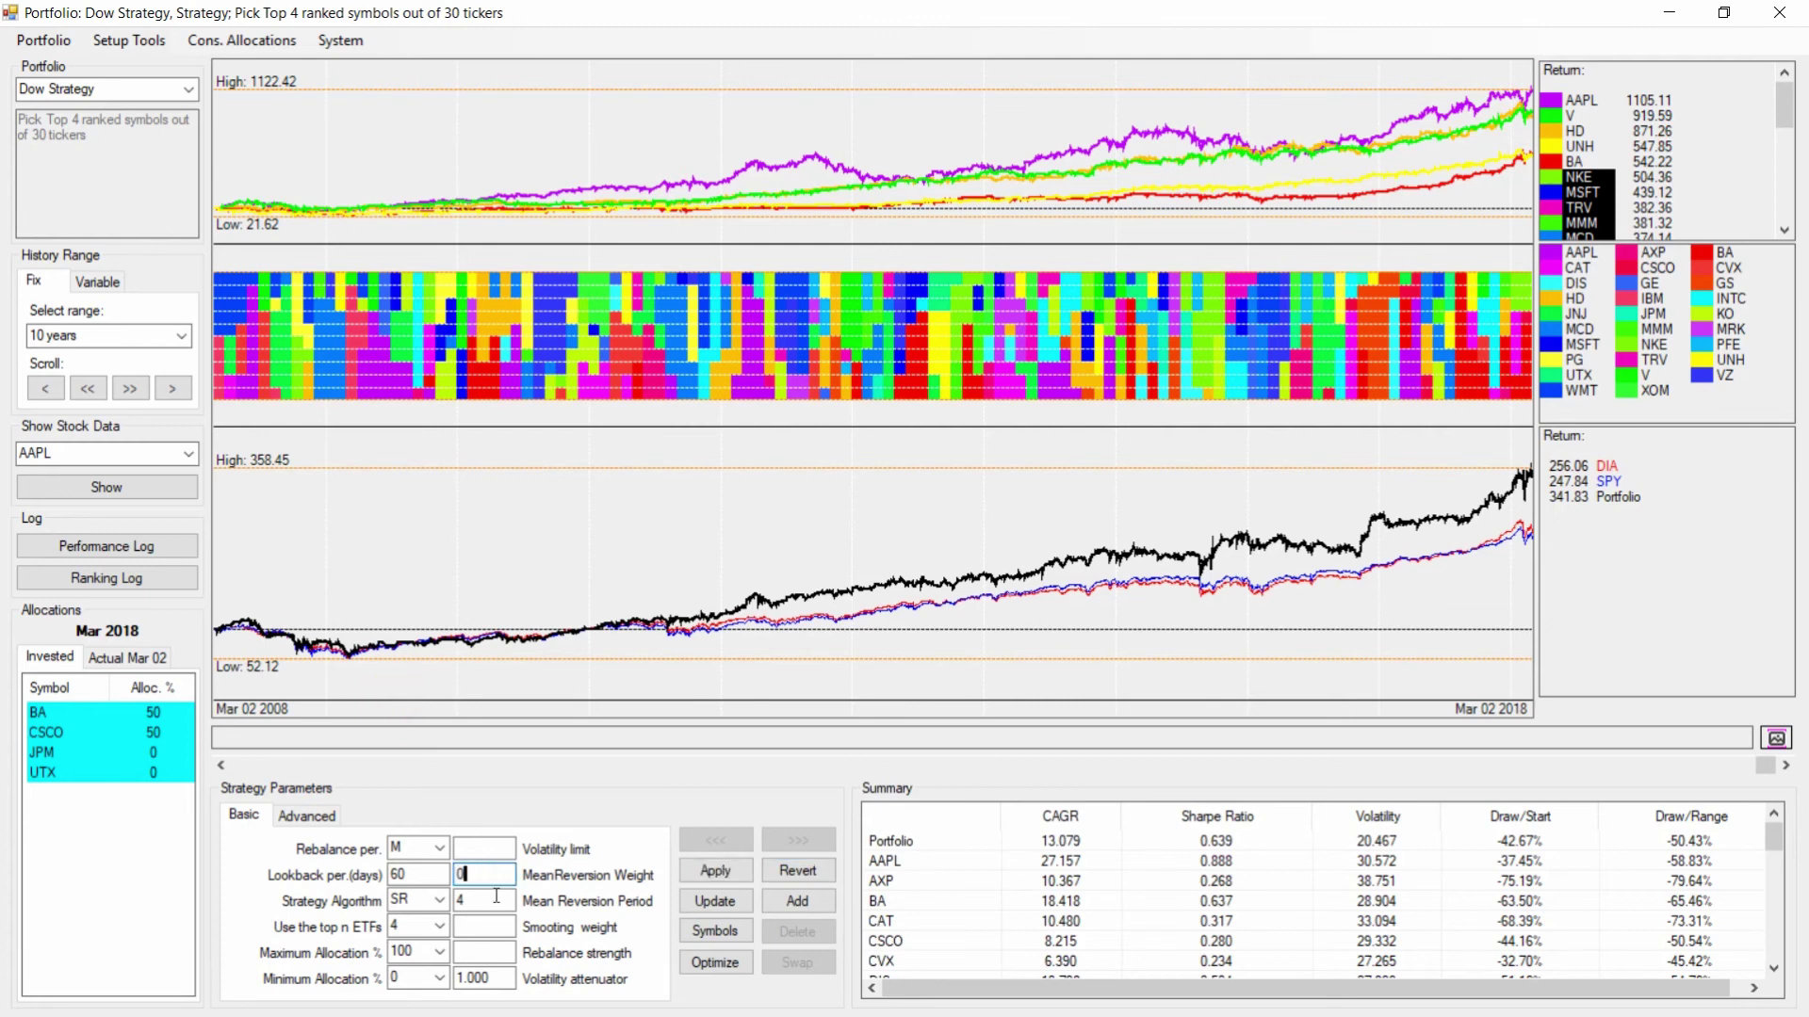
key("Tab")
key("BackSpace")
left_click(490, 874)
left_click(738, 868)
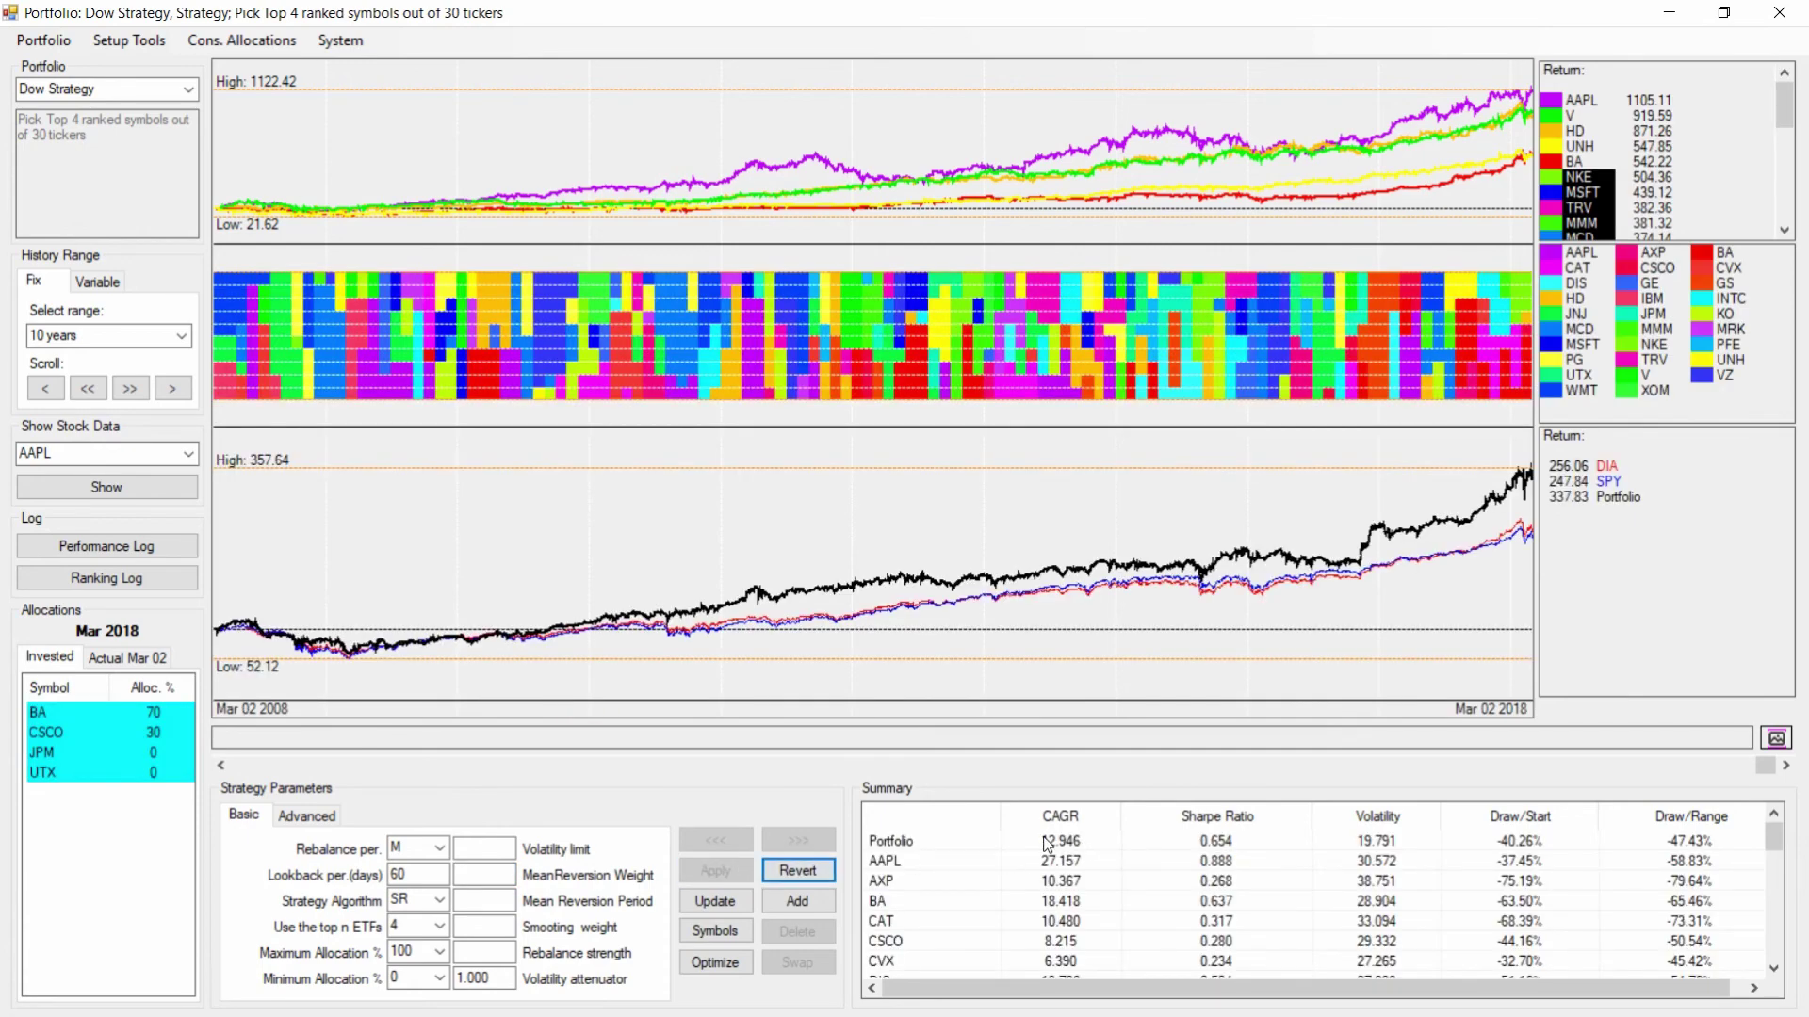
Step: Enter a mean reversion weight of 100 and a period of 4 again, and apply them to the strategy
left_click(477, 877)
type("100")
left_click(481, 897)
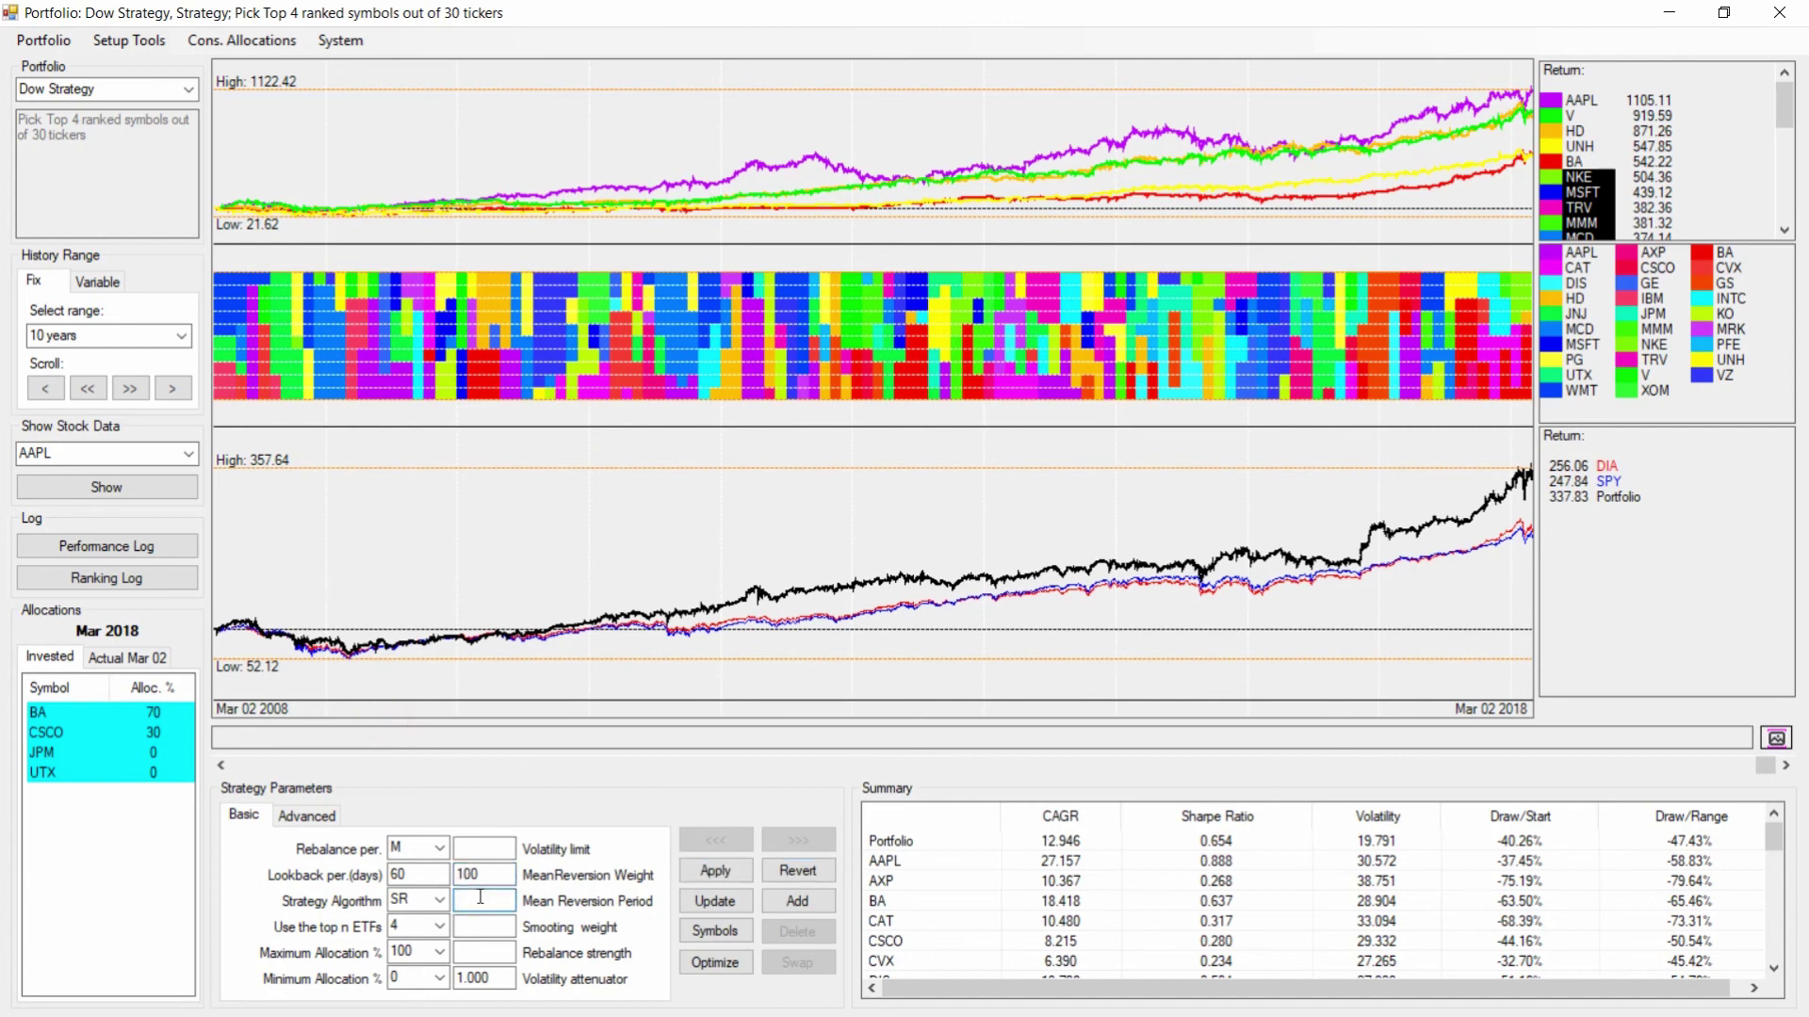
type("4")
left_click(699, 869)
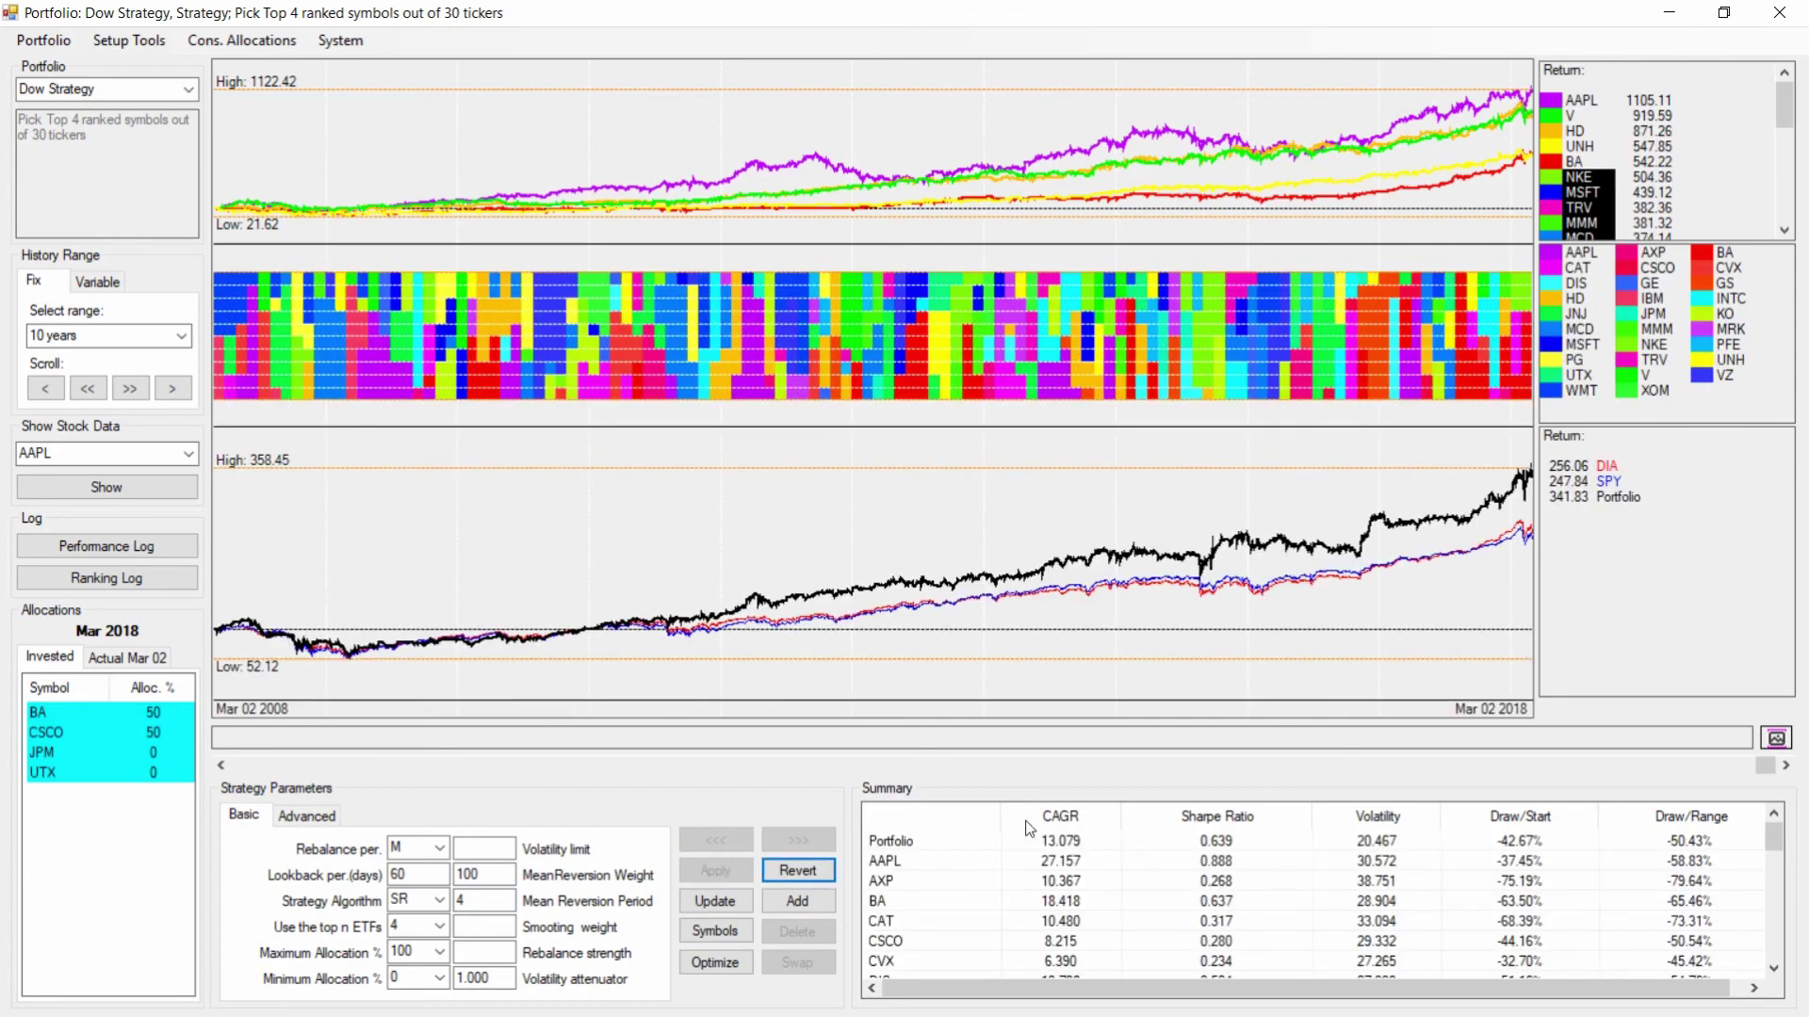
Step: Empty both the mean reversion weight and the mean reversion period
left_click(506, 875)
key("BackSpace")
key("BackSpace")
key("BackSpace")
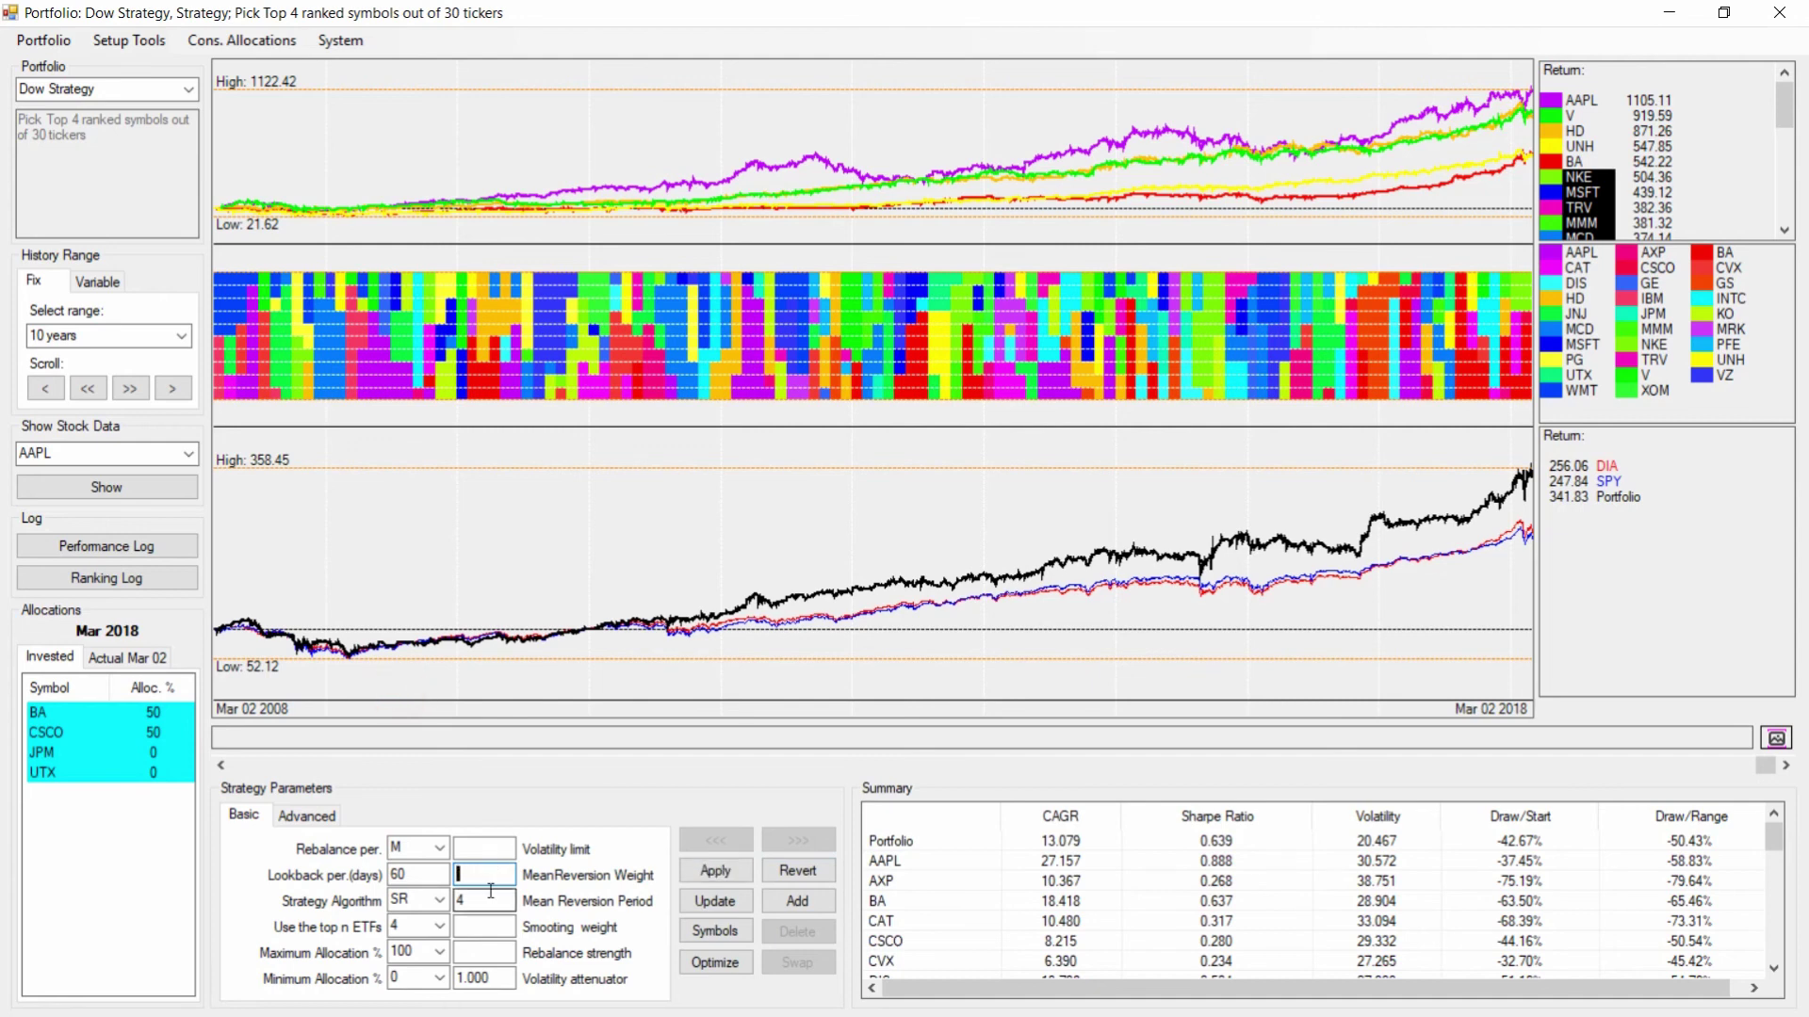
left_click(491, 894)
key("BackSpace")
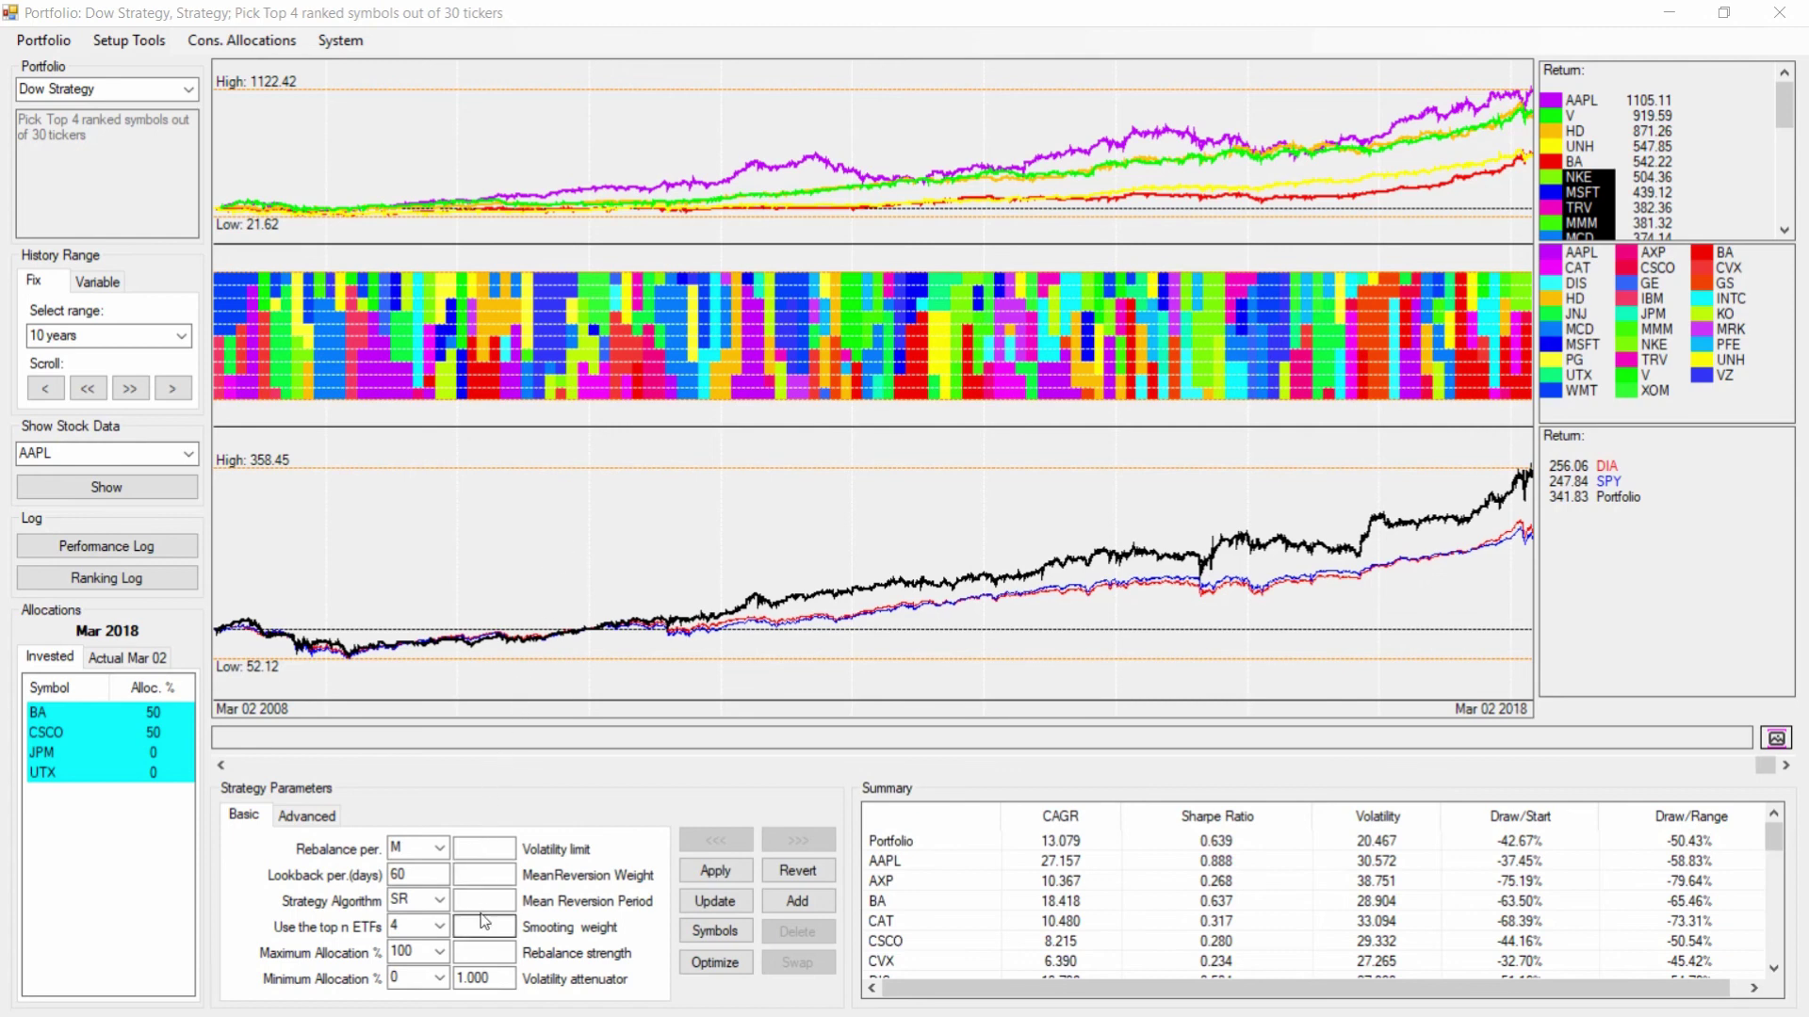
Step: Set the ranking day to 15 in the advanced strategy parameters and apply it
left_click(322, 819)
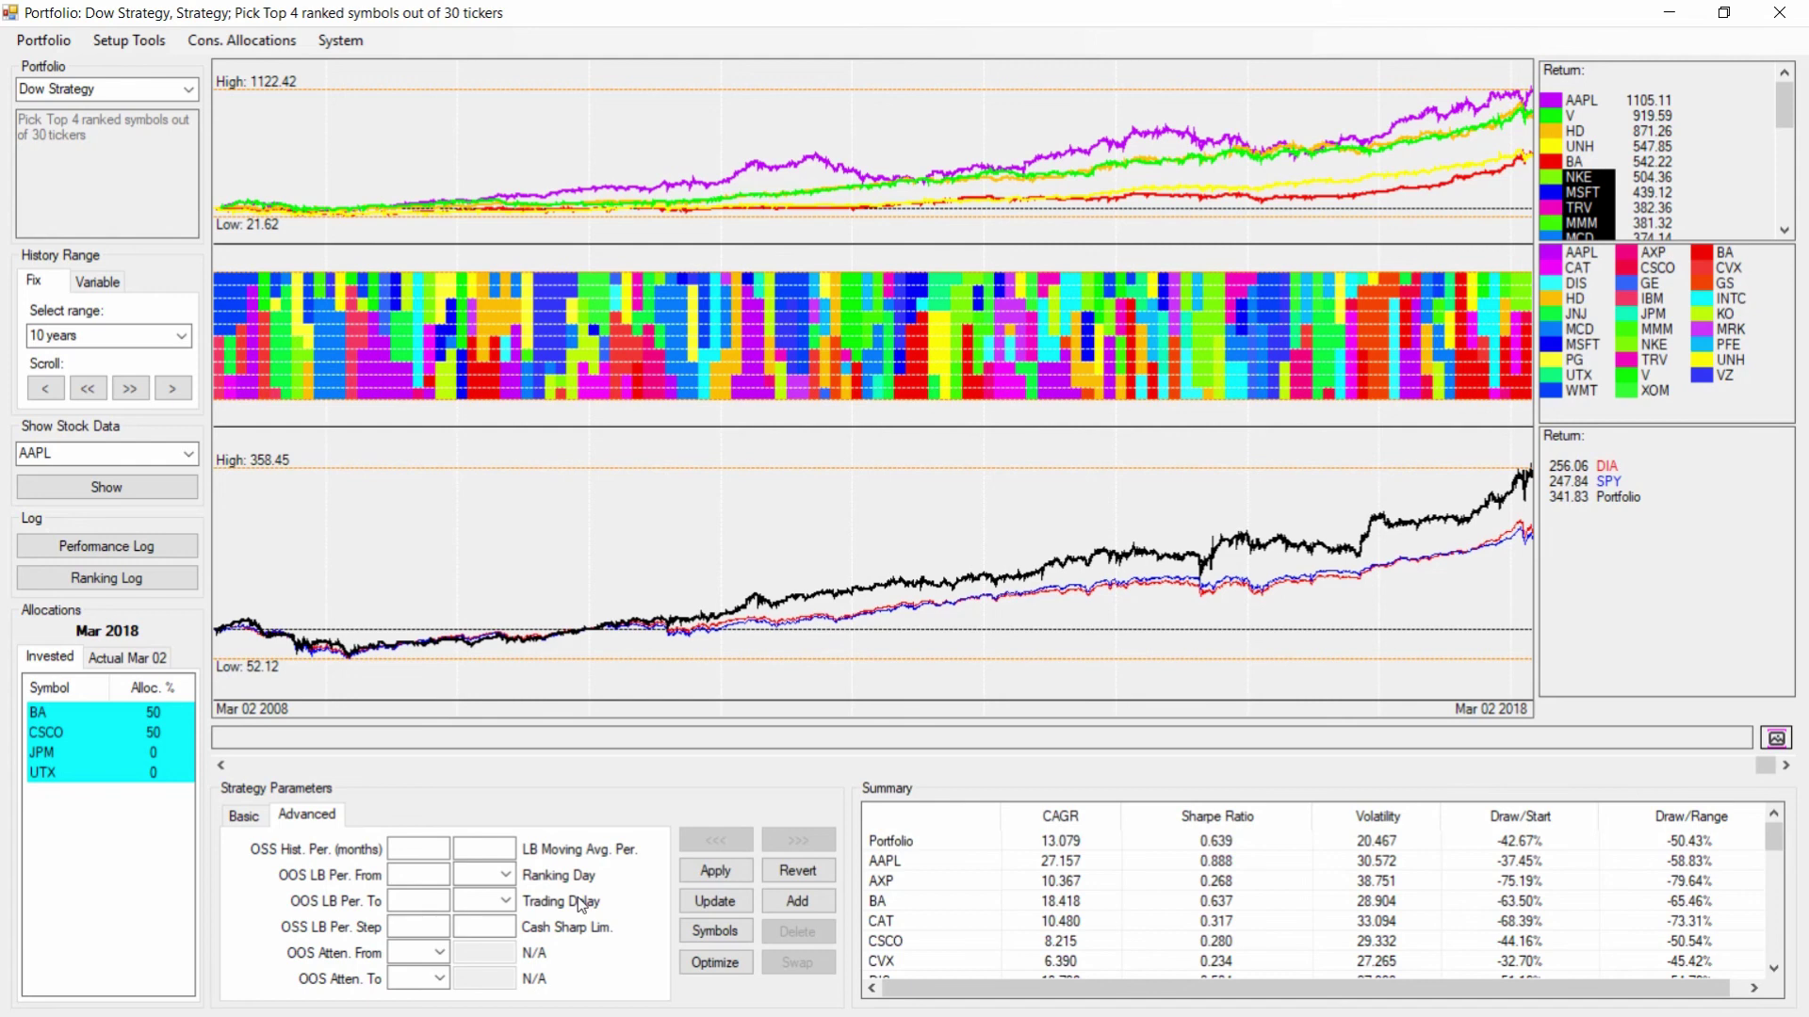
left_click(506, 875)
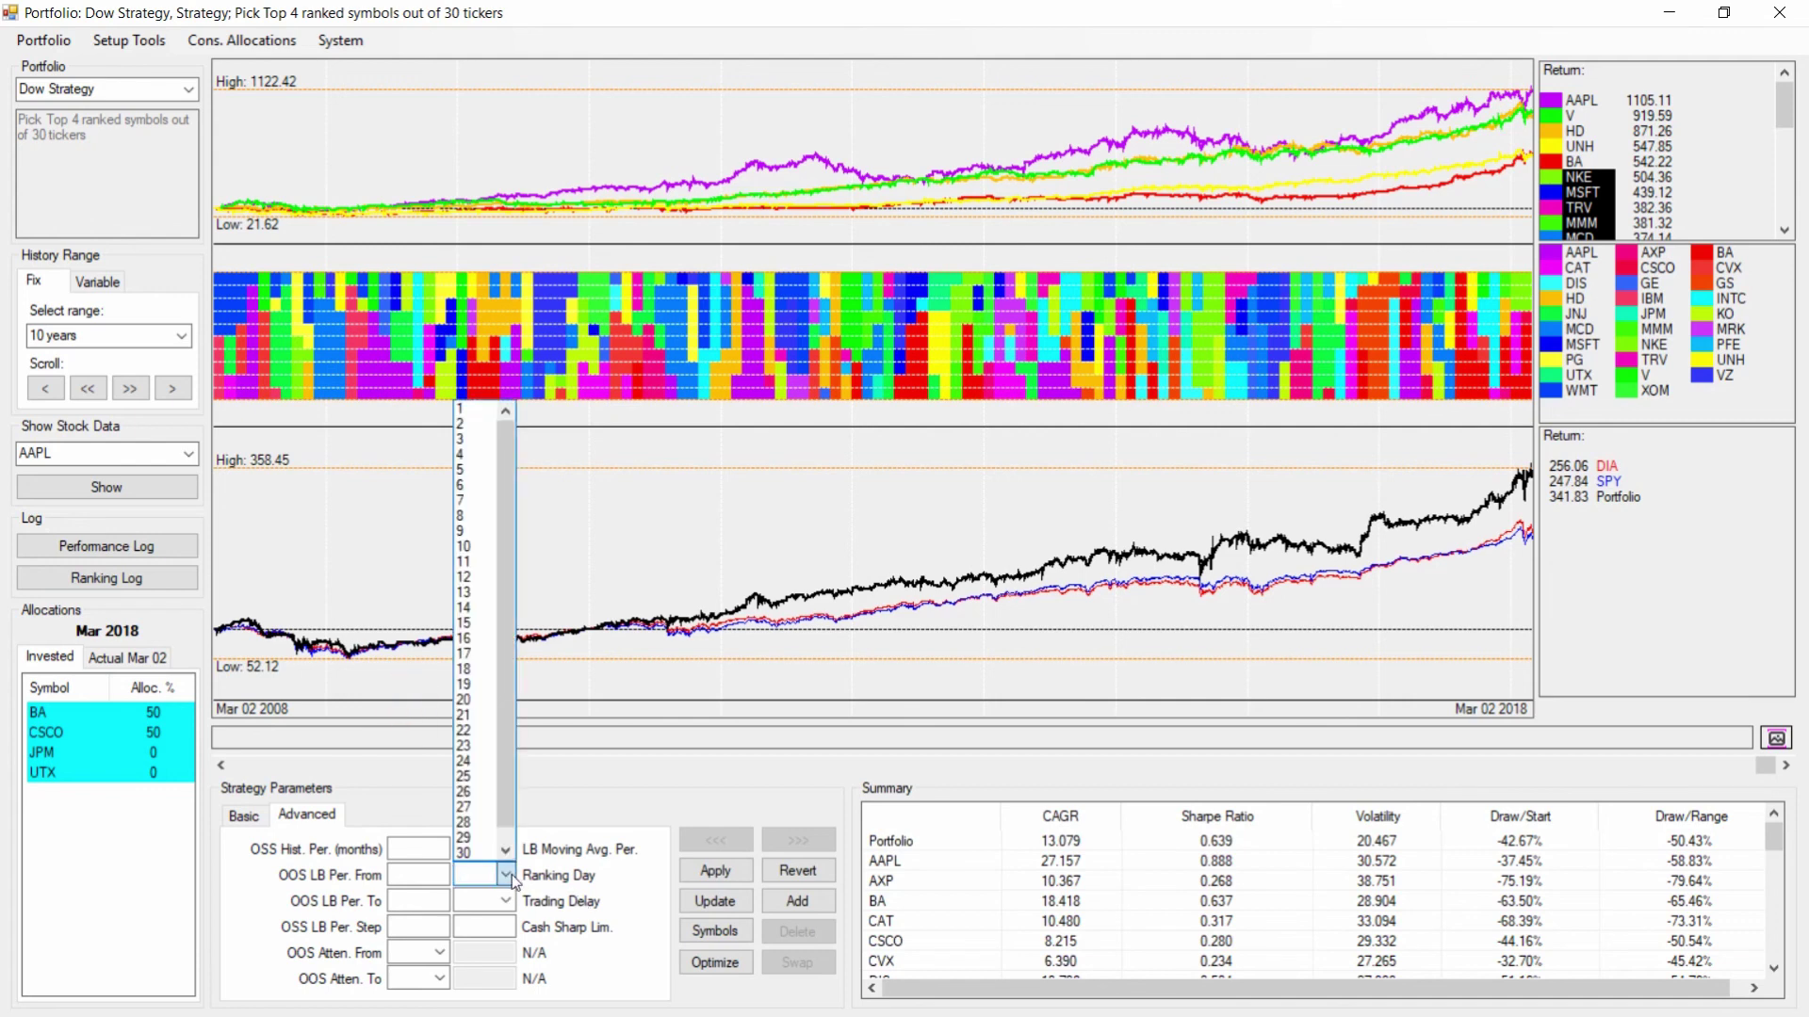
left_click(468, 625)
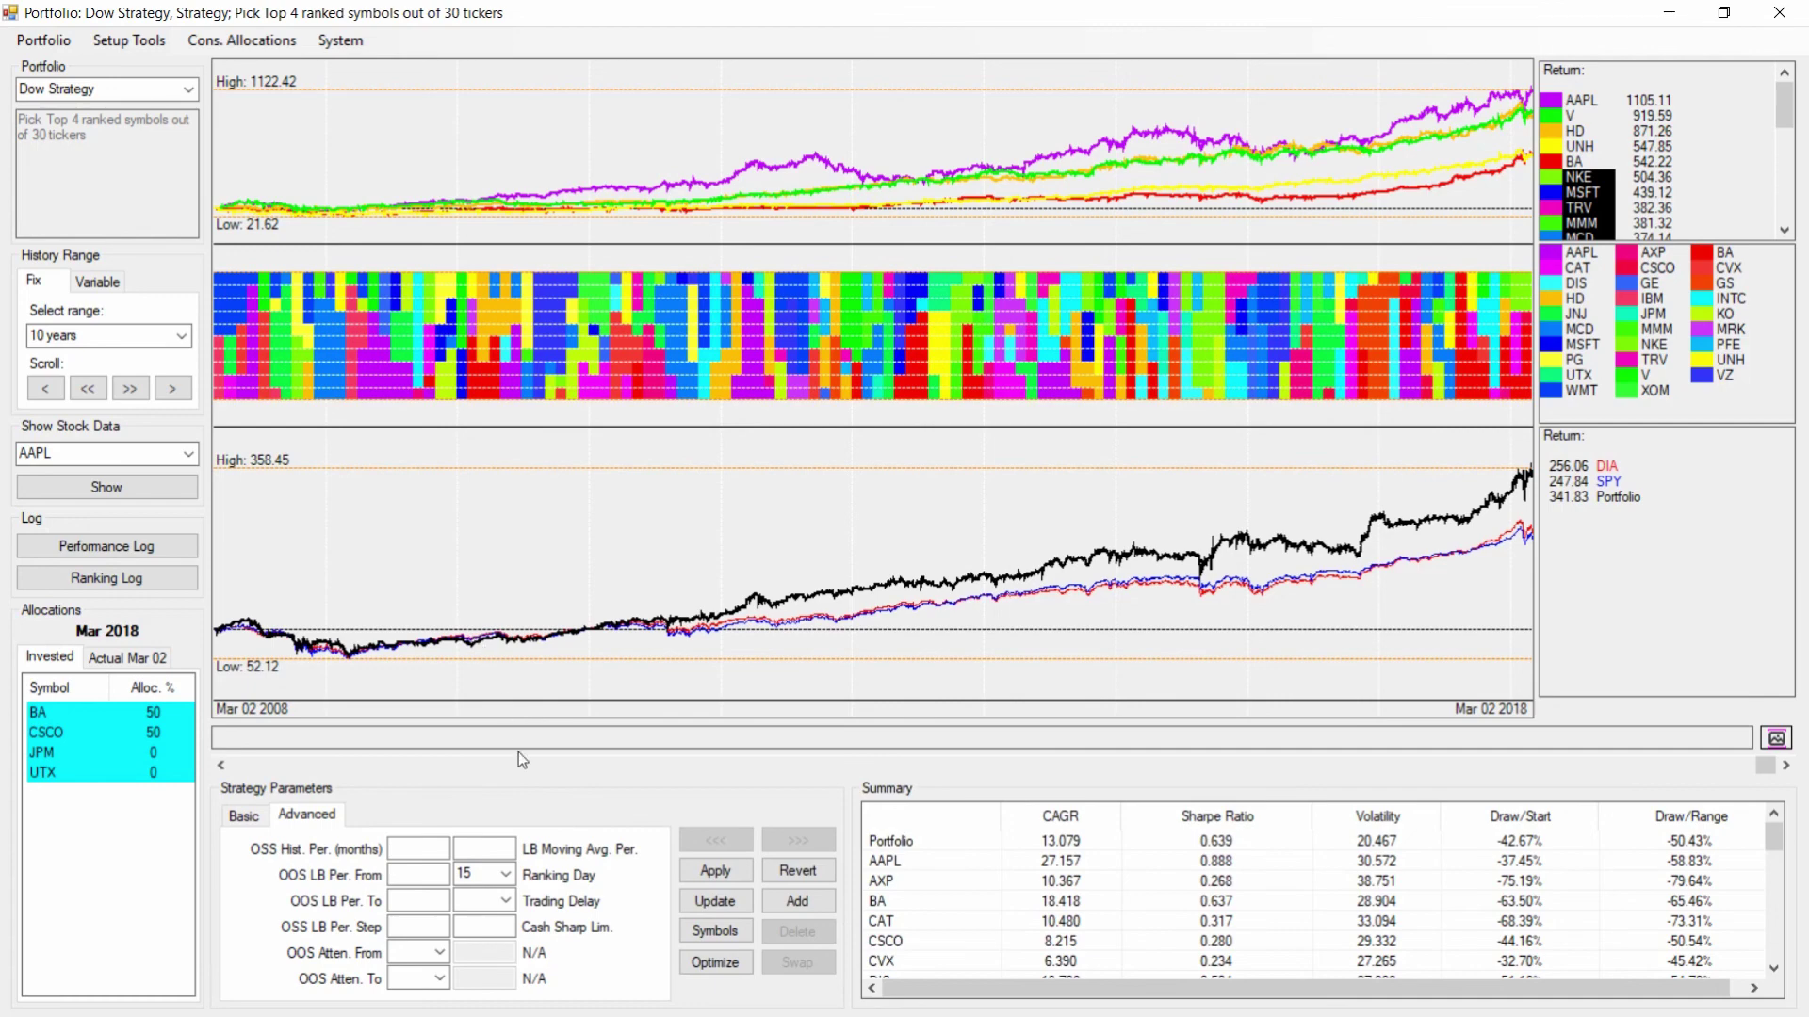
left_click(706, 871)
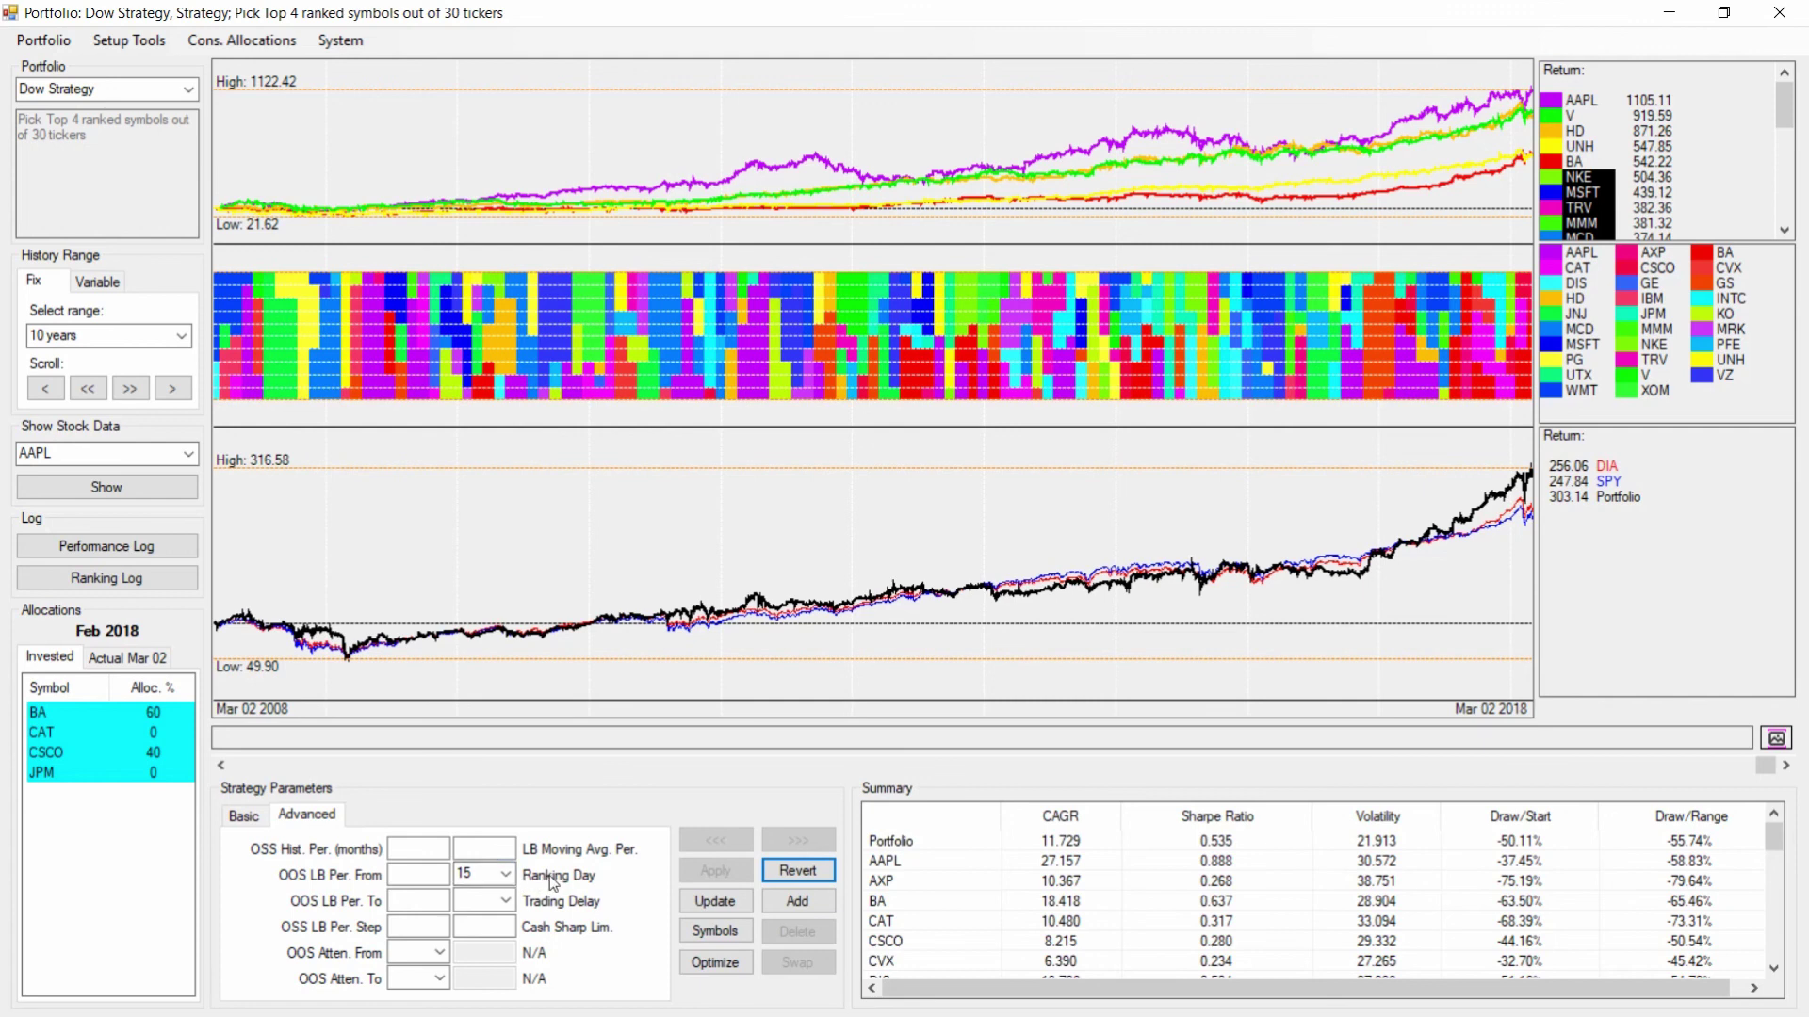
Step: Set the trading delay to 2 and apply it to the strategy
left_click(505, 901)
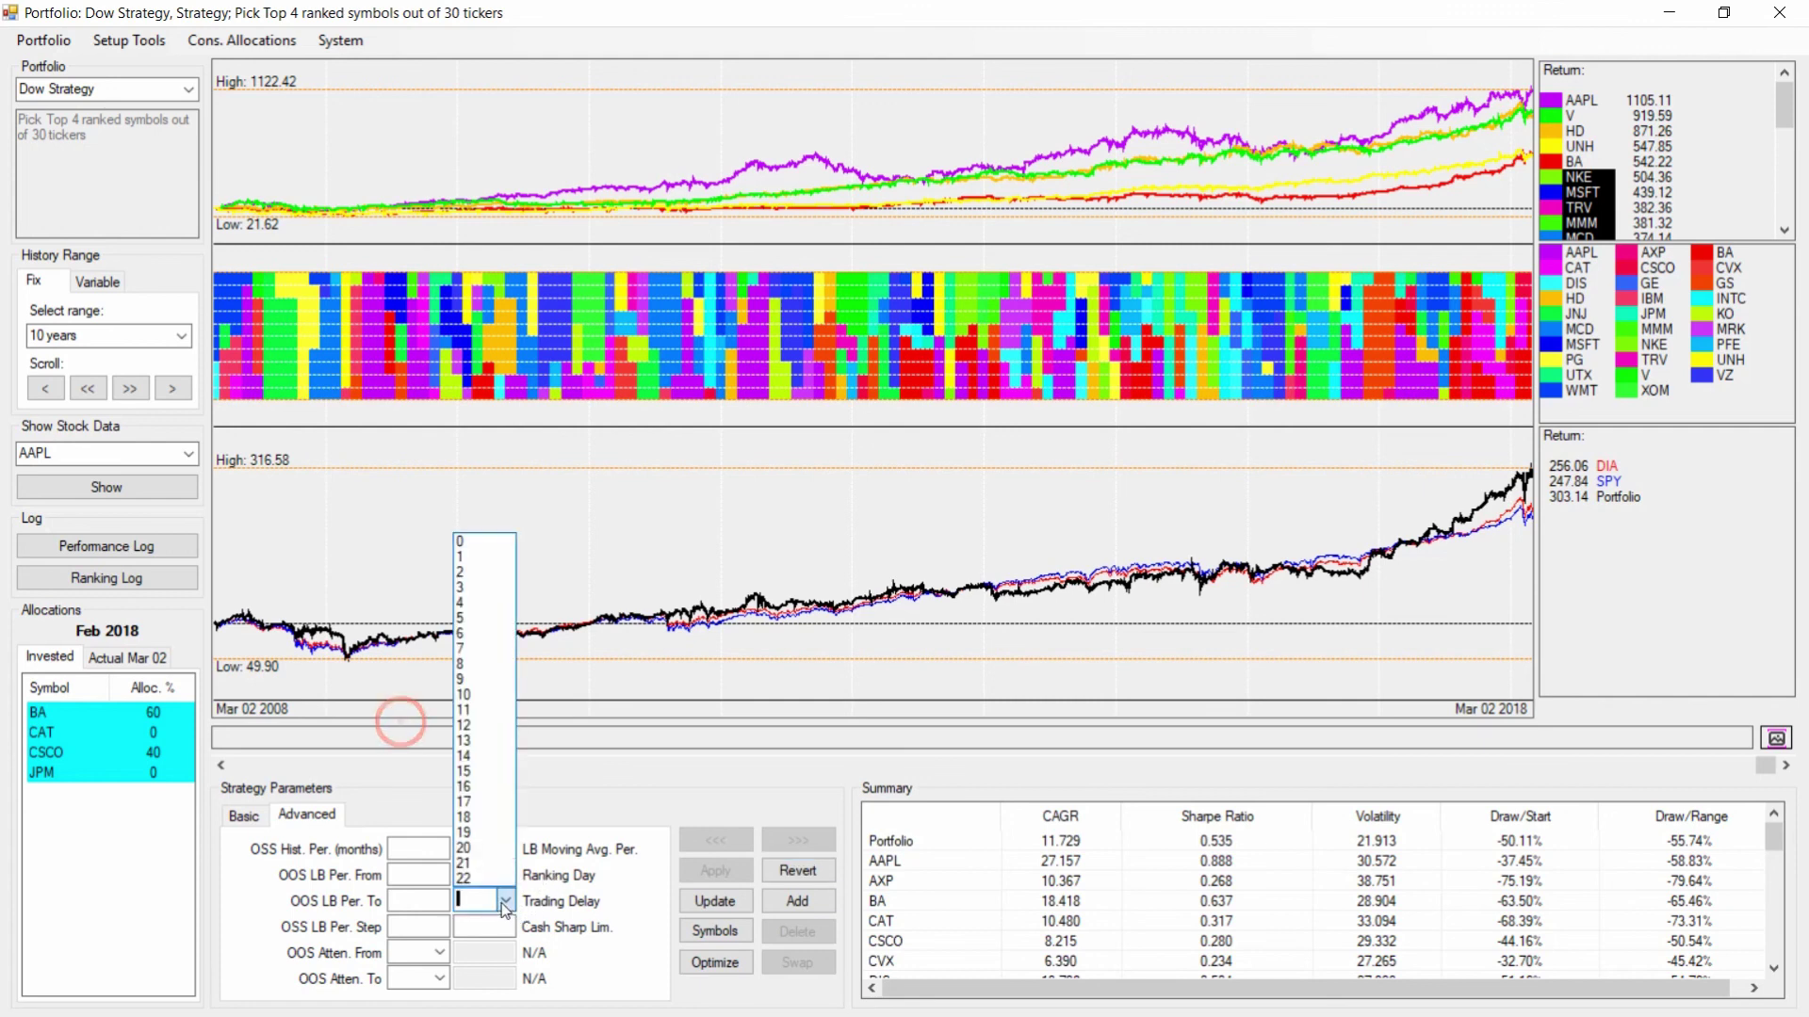
left_click(483, 574)
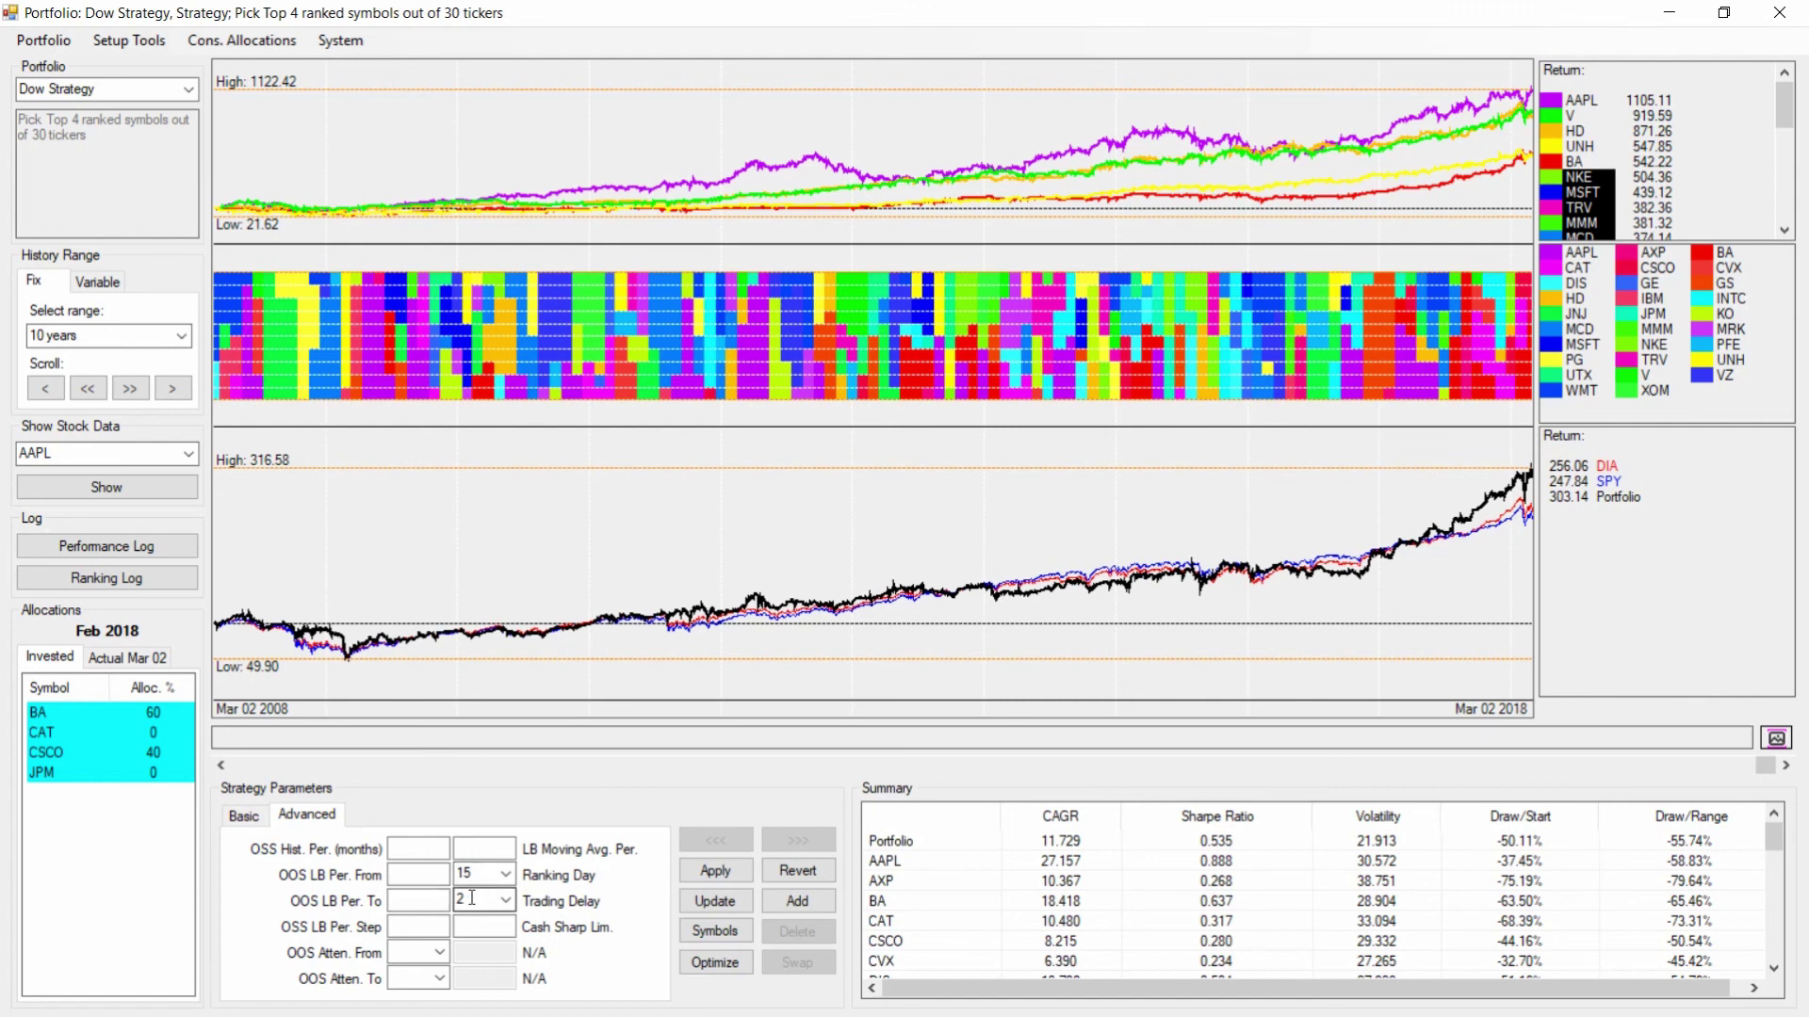
left_click(699, 871)
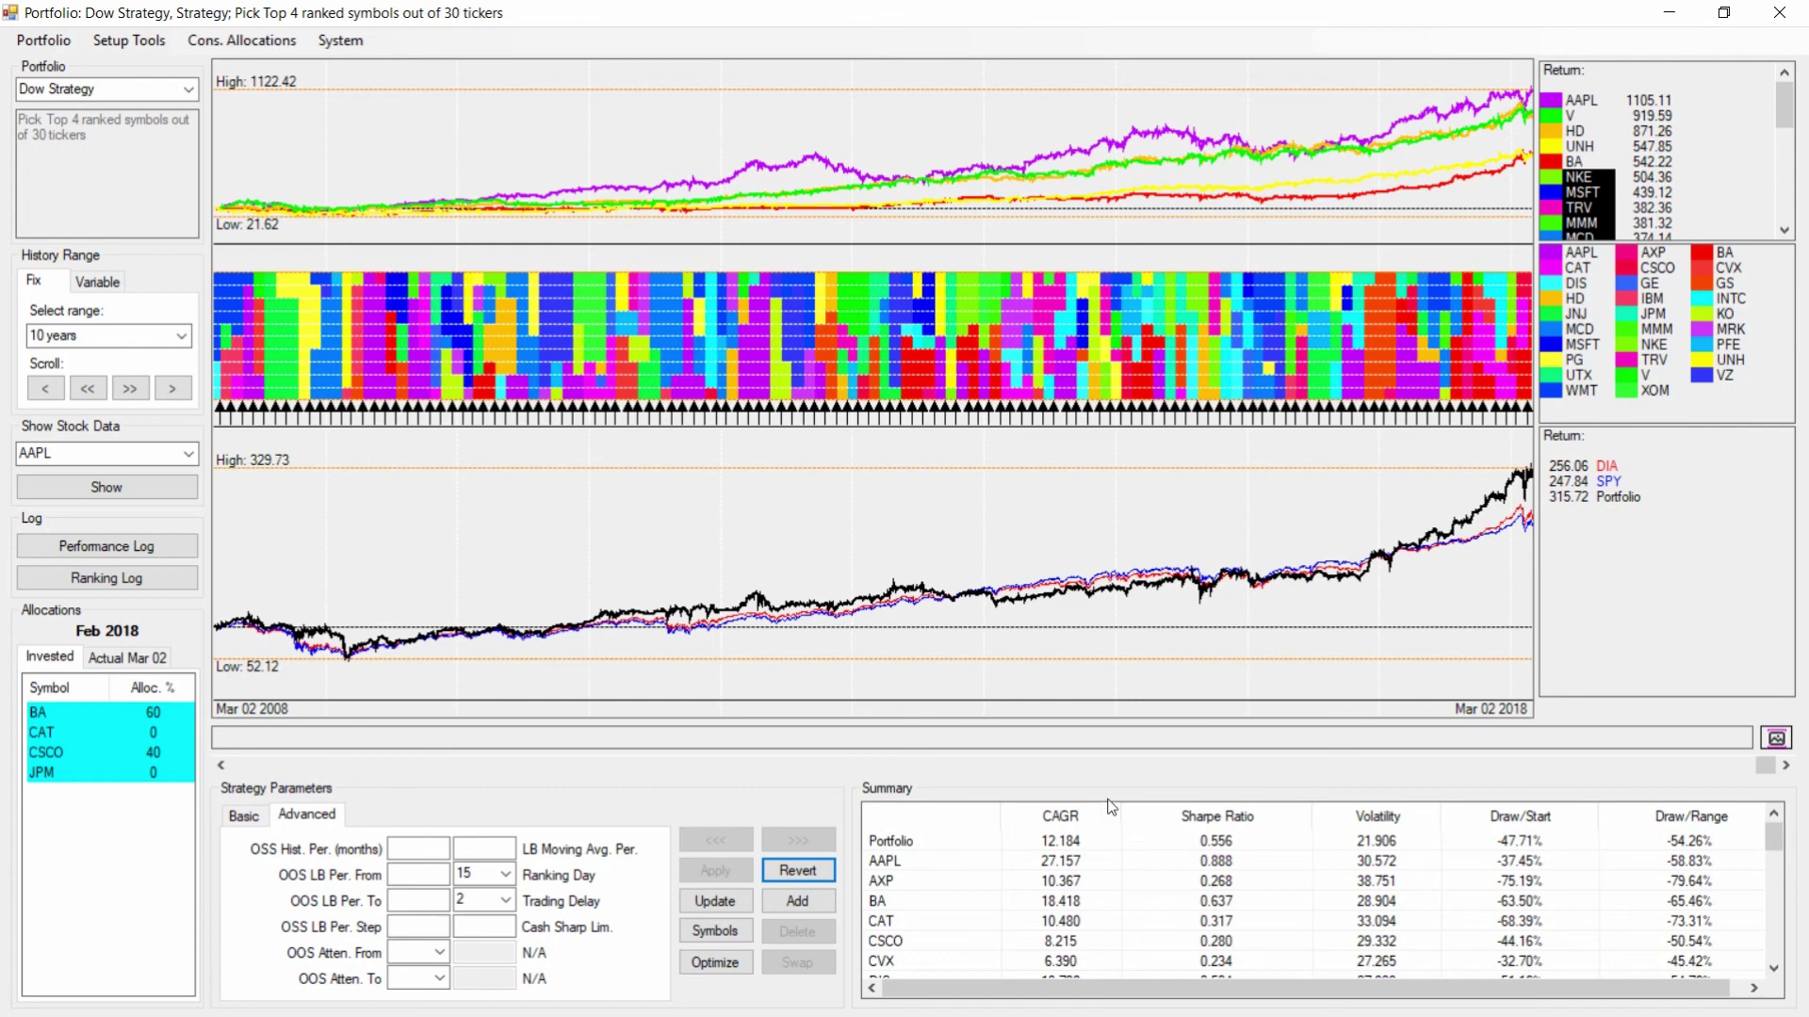
Step: Set the ranking day to 28 and the trading delay to 1, apply them, and check the portfolio's CAGR
left_click(507, 875)
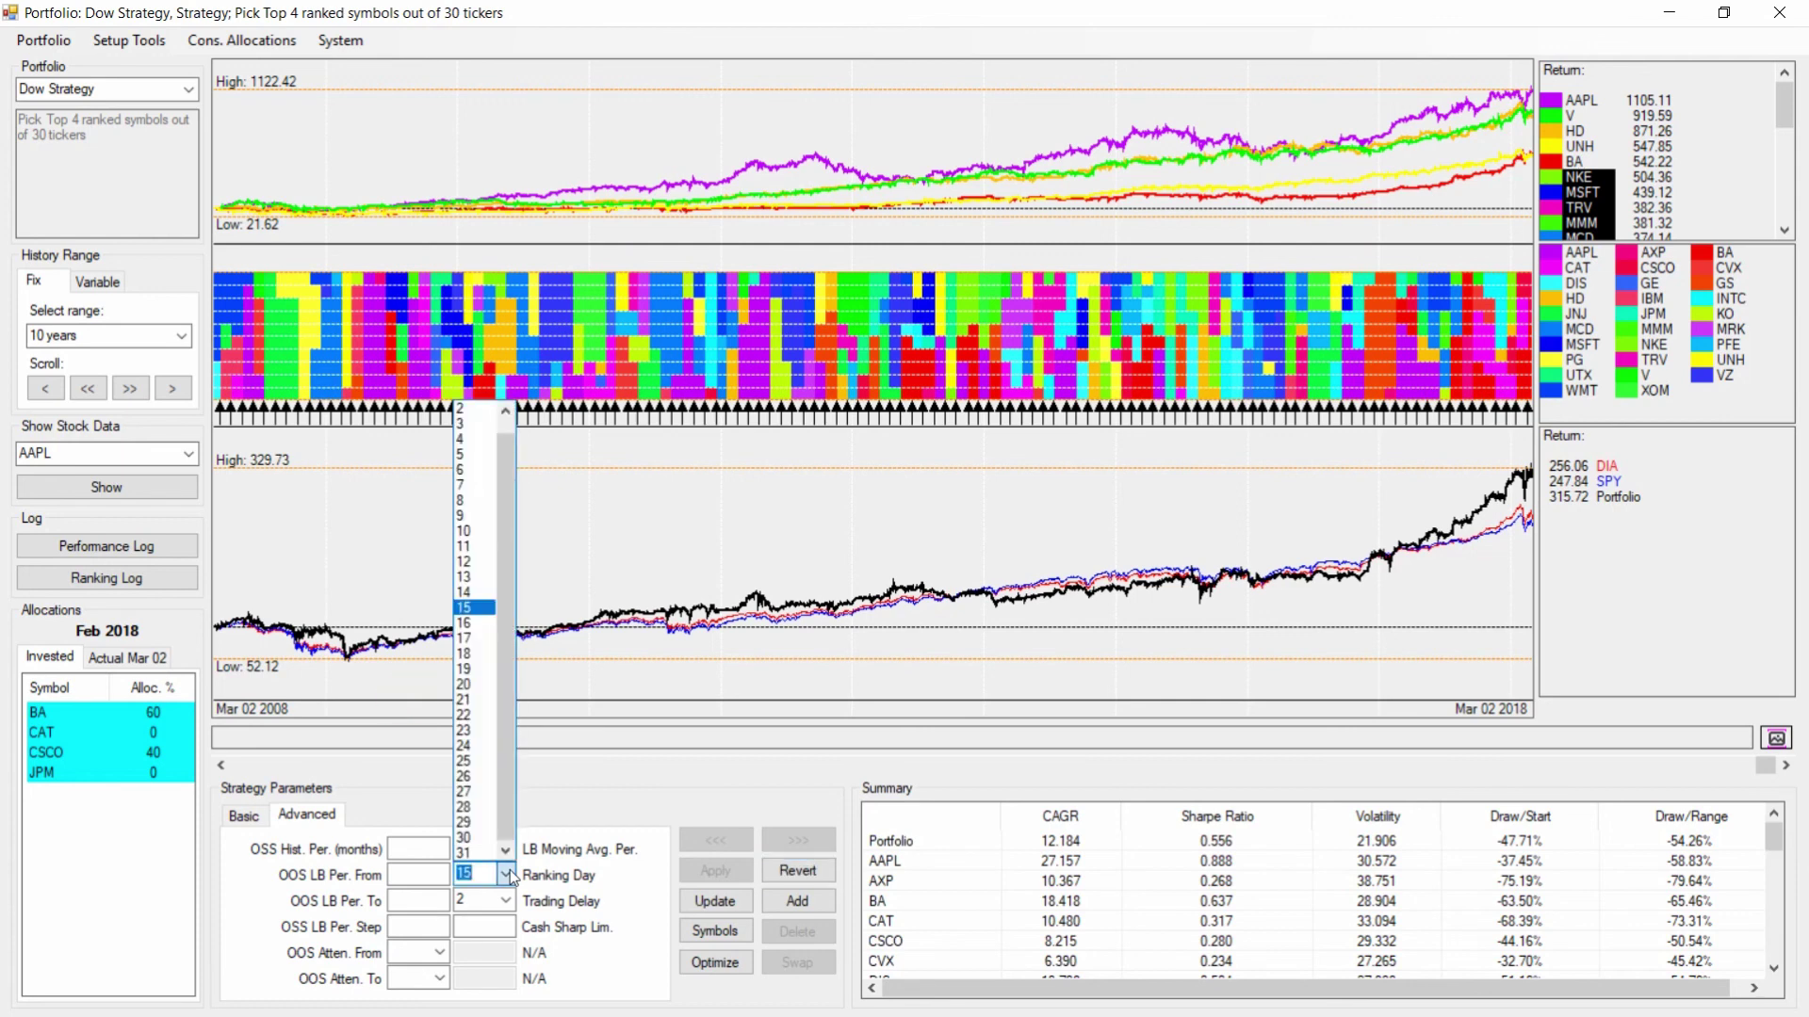
left_click(474, 807)
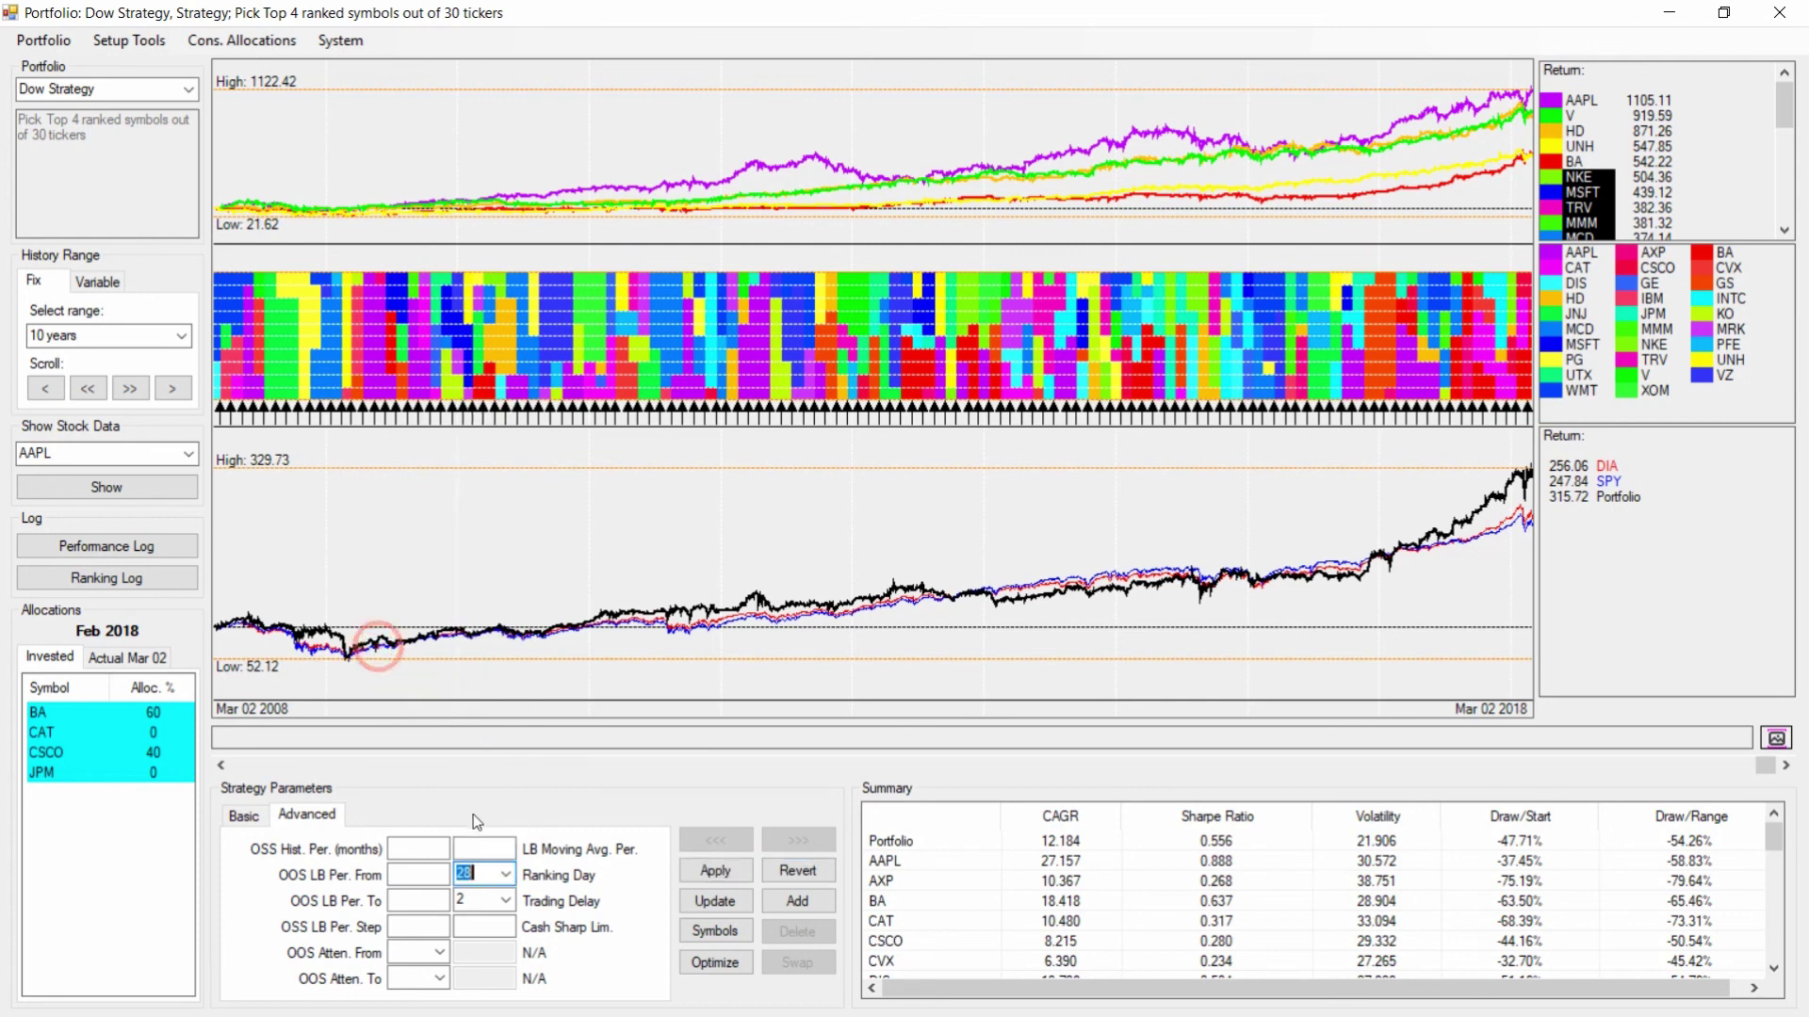
left_click(508, 902)
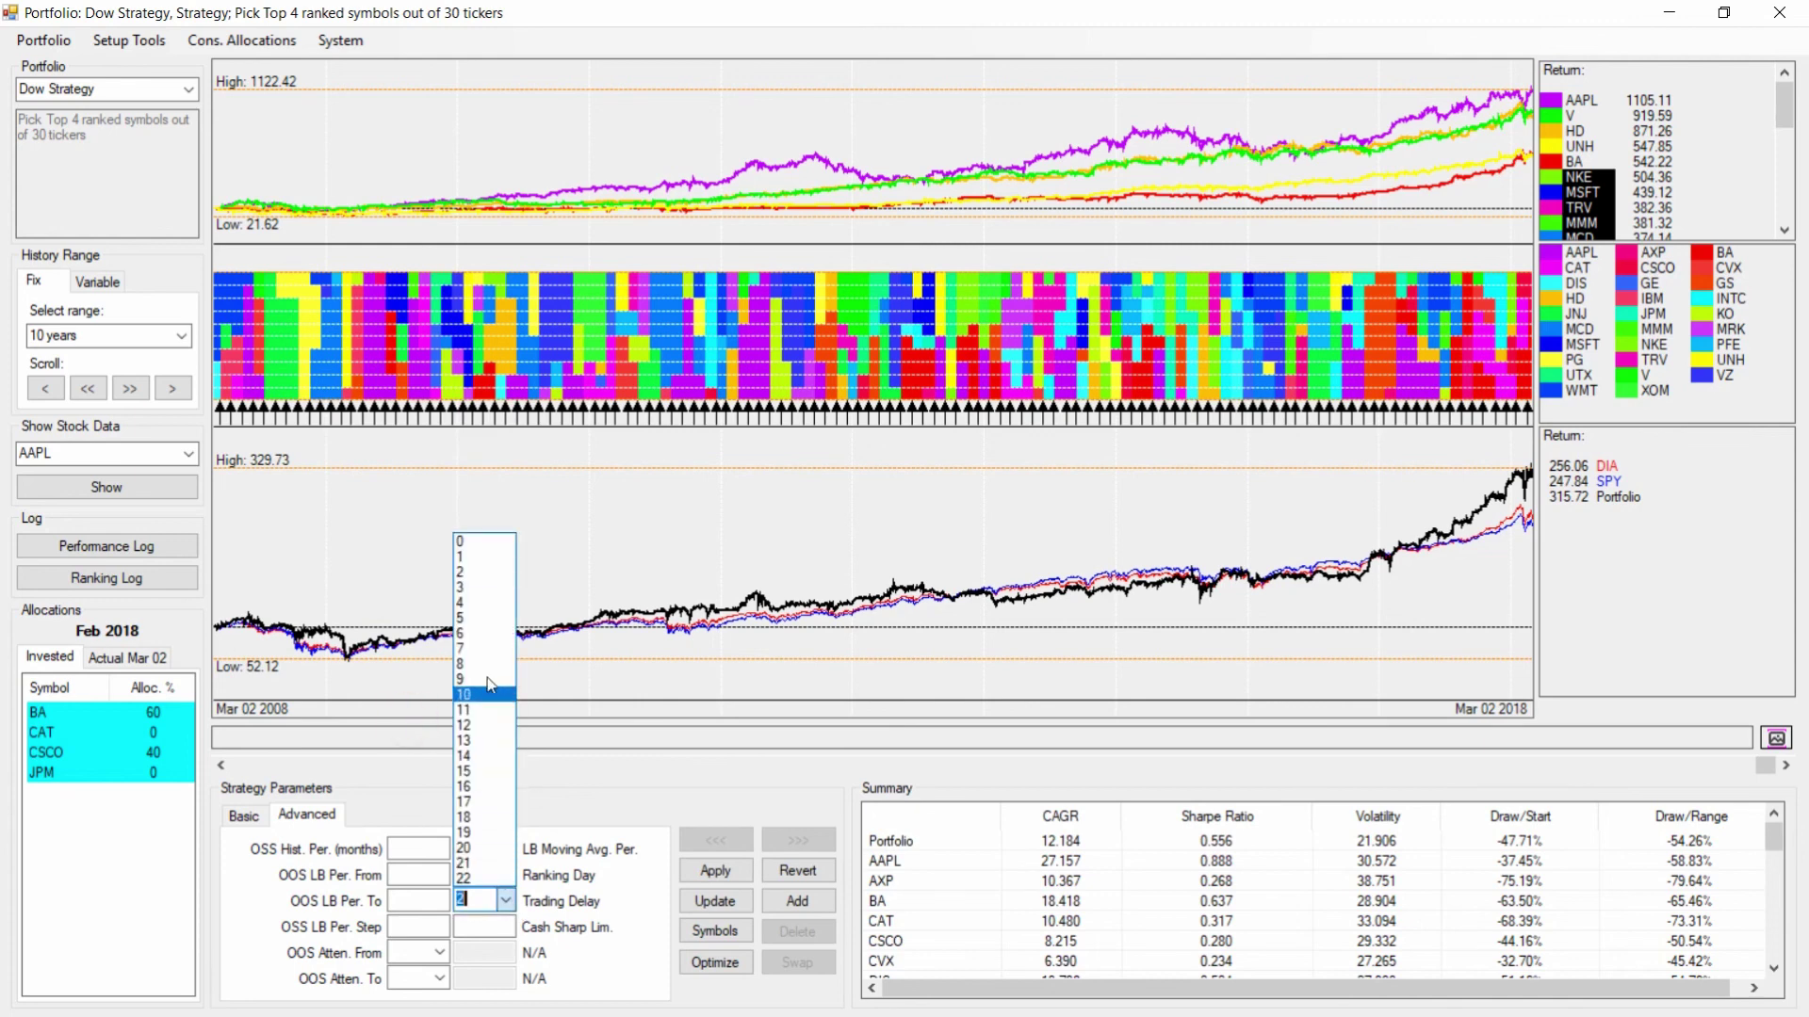
left_click(485, 558)
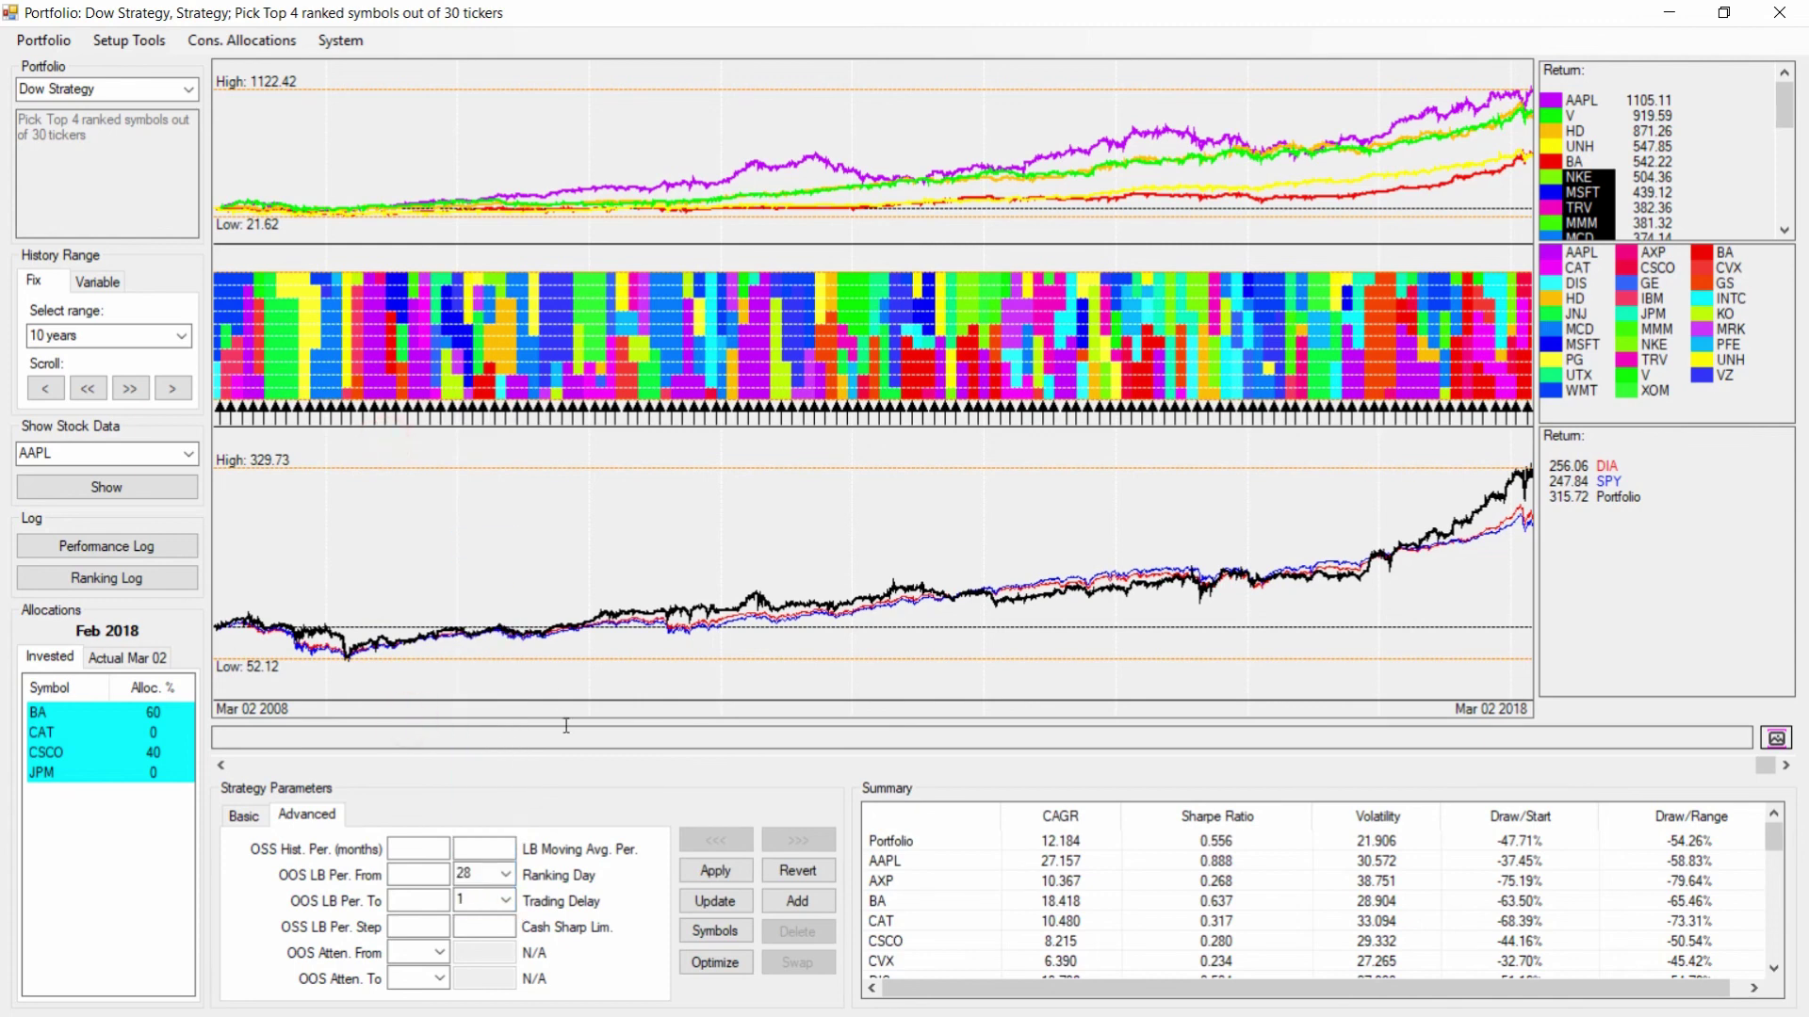
left_click(711, 875)
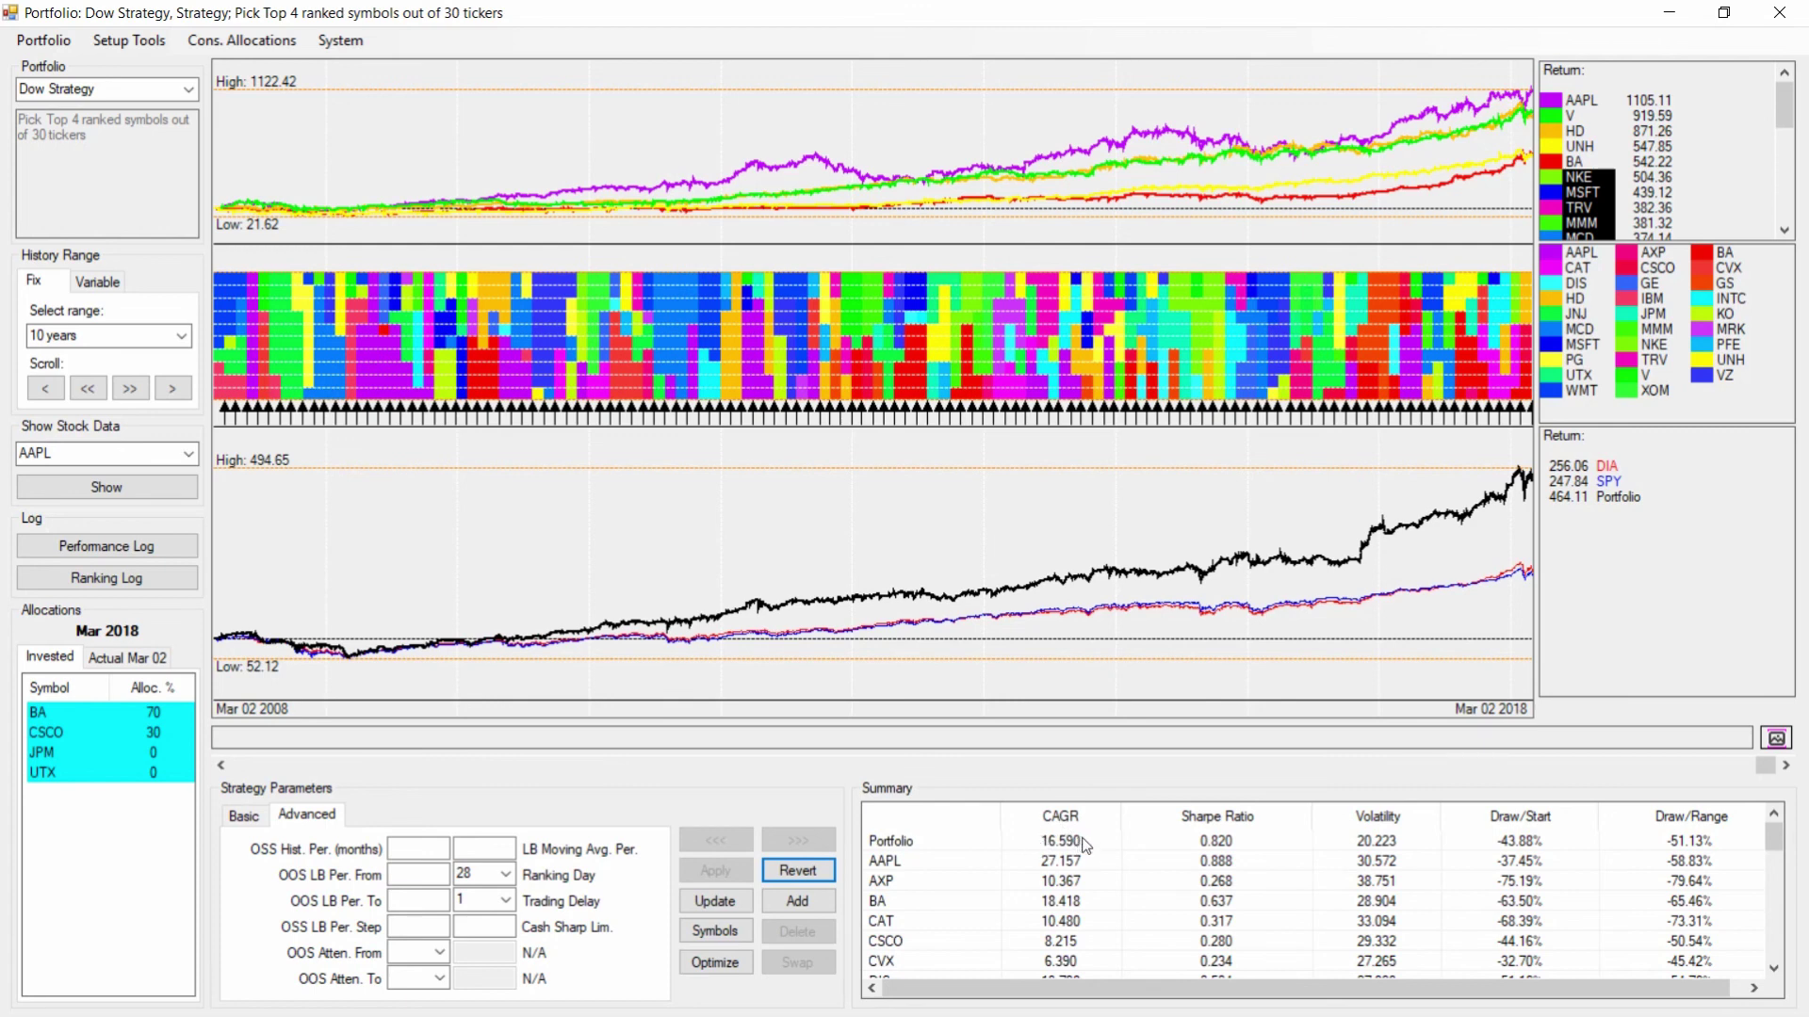
left_click(1051, 841)
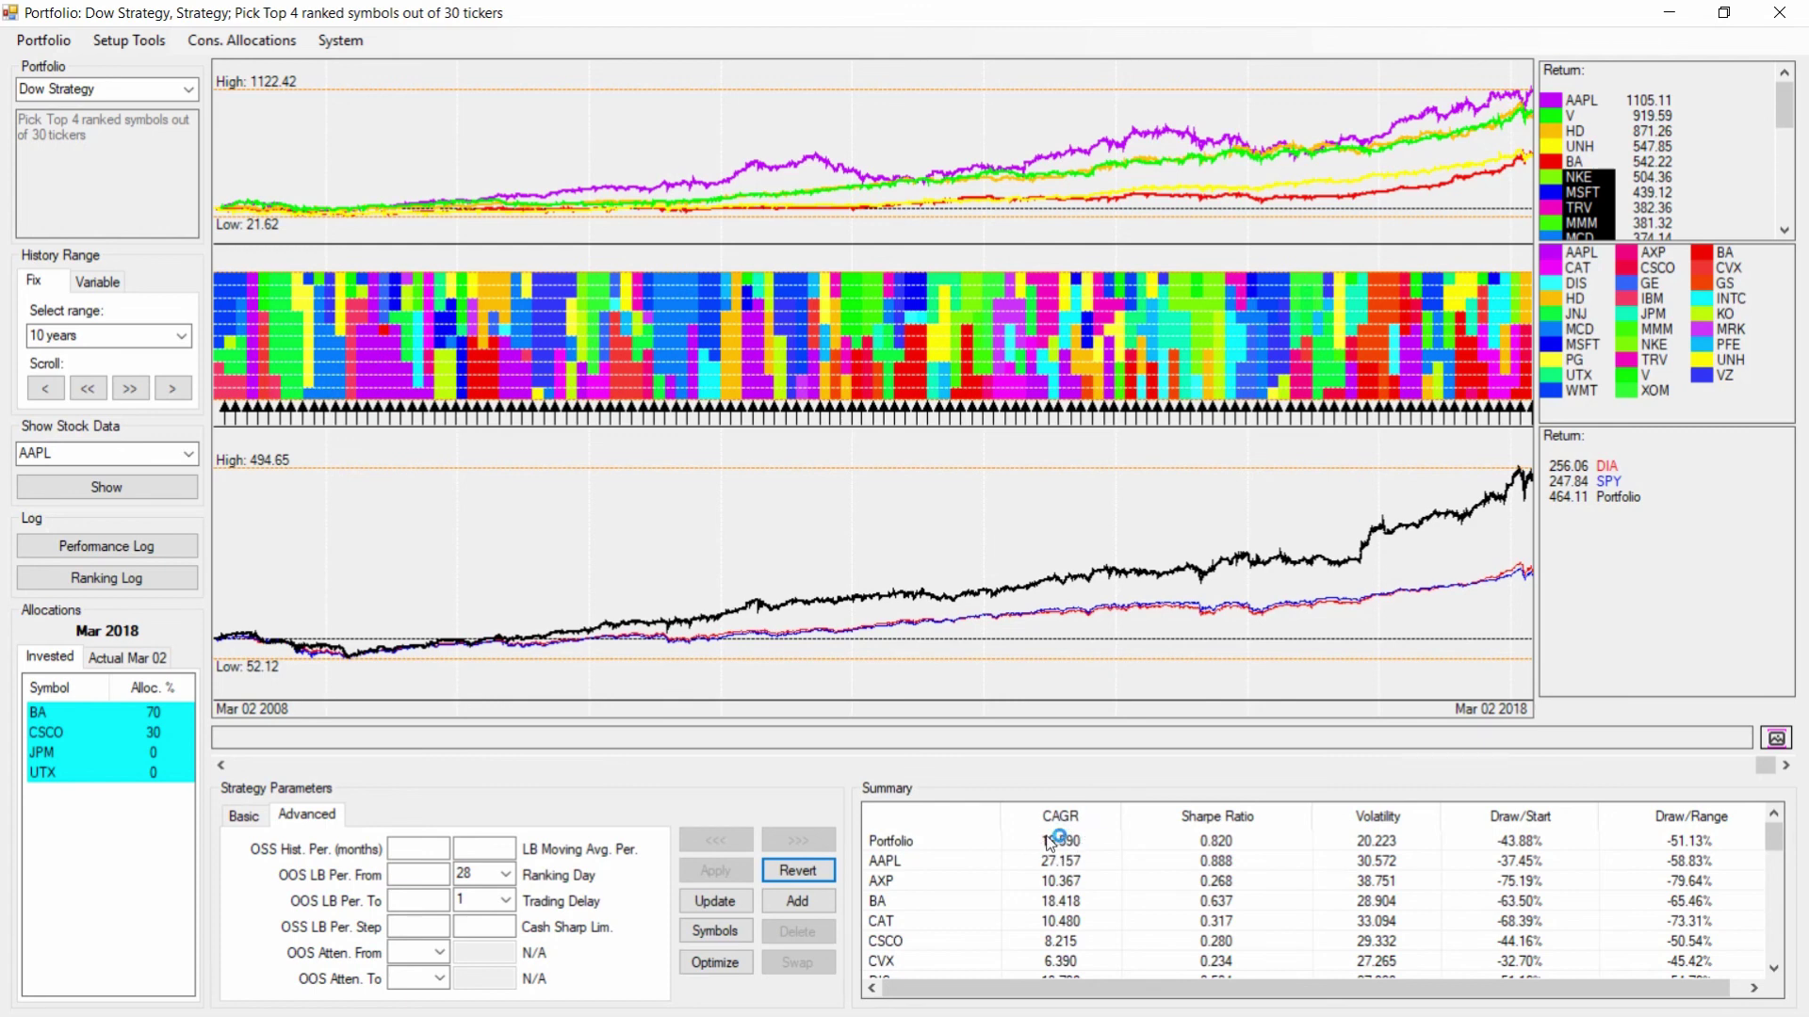